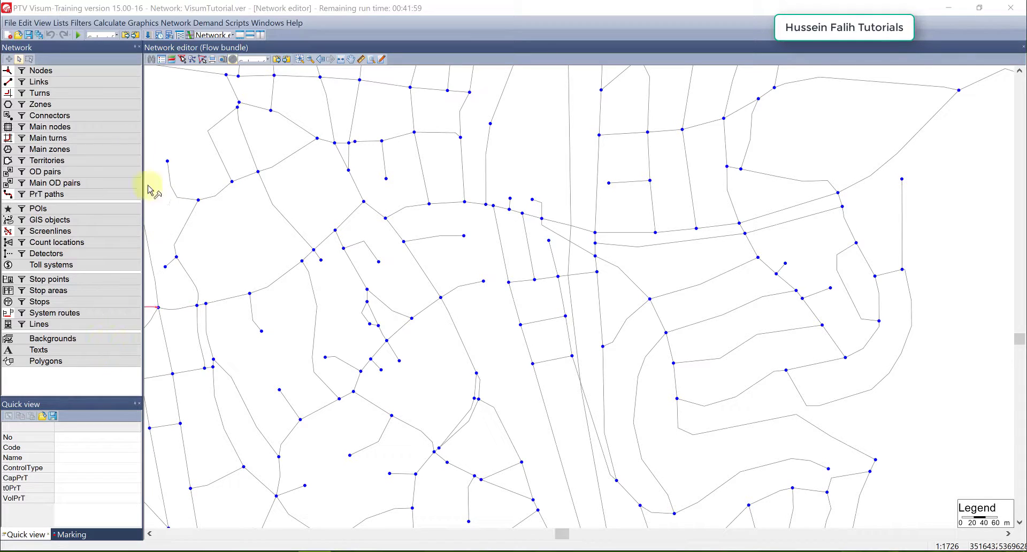
- Display the list of matrices and look over the demand data matrices and the skim matrices
click(43, 23)
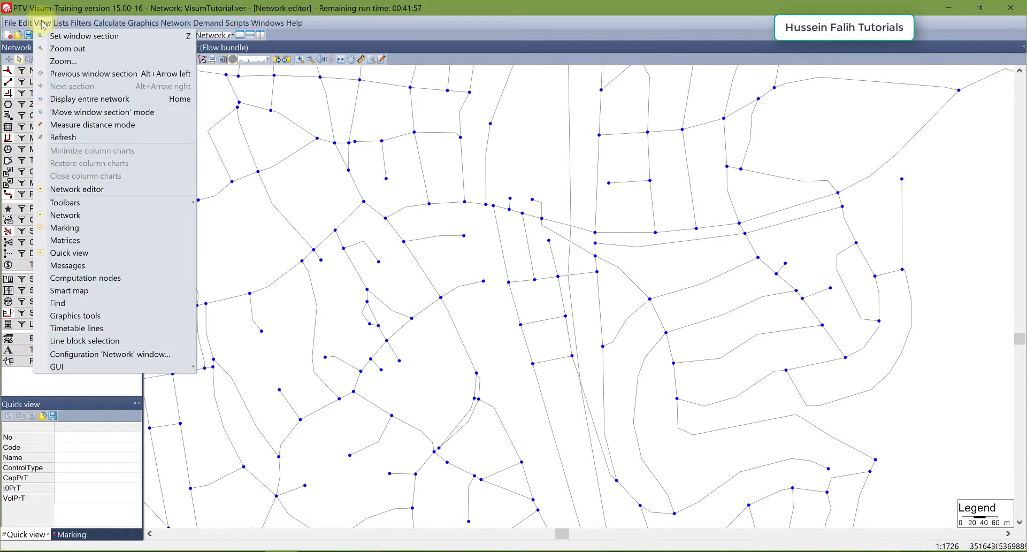
click(65, 241)
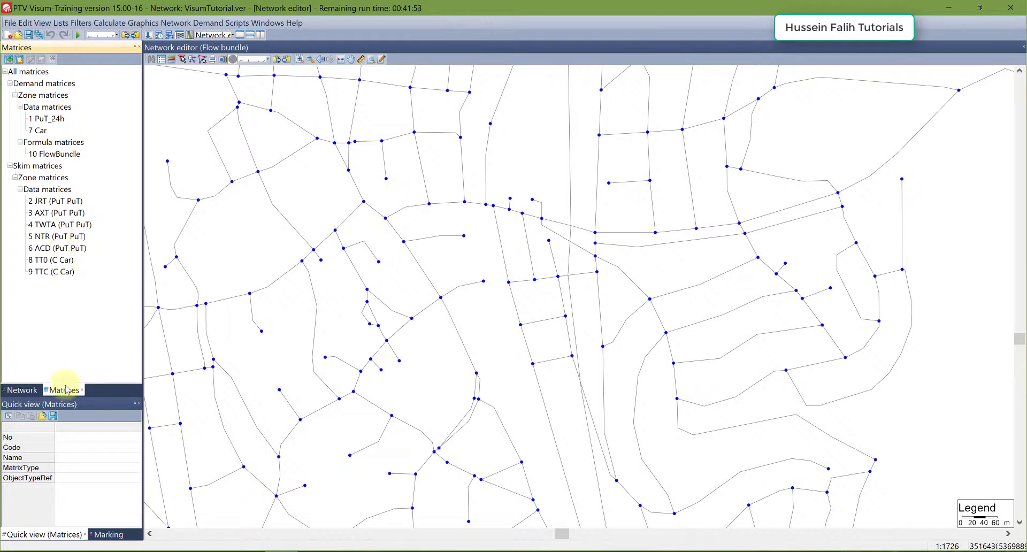
click(23, 75)
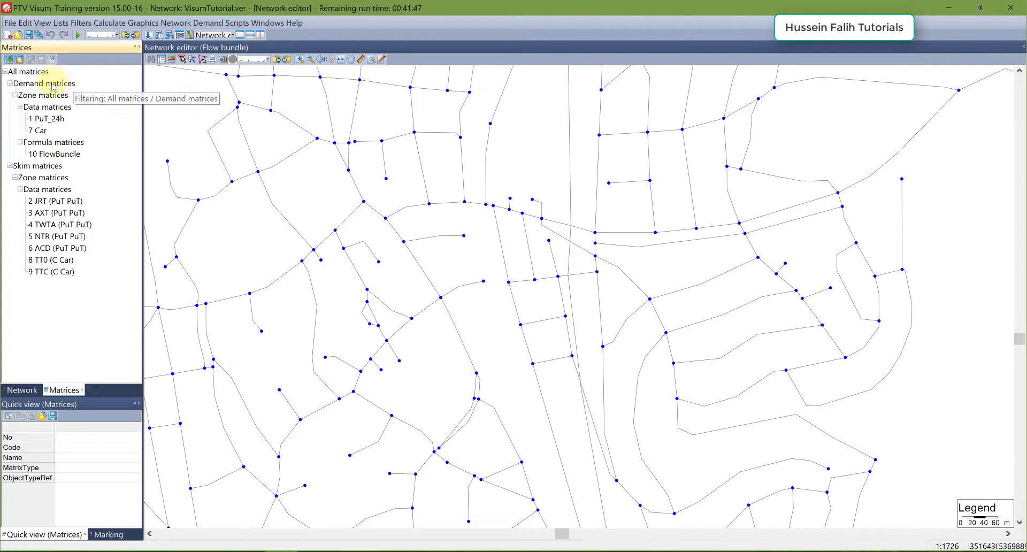
click(56, 110)
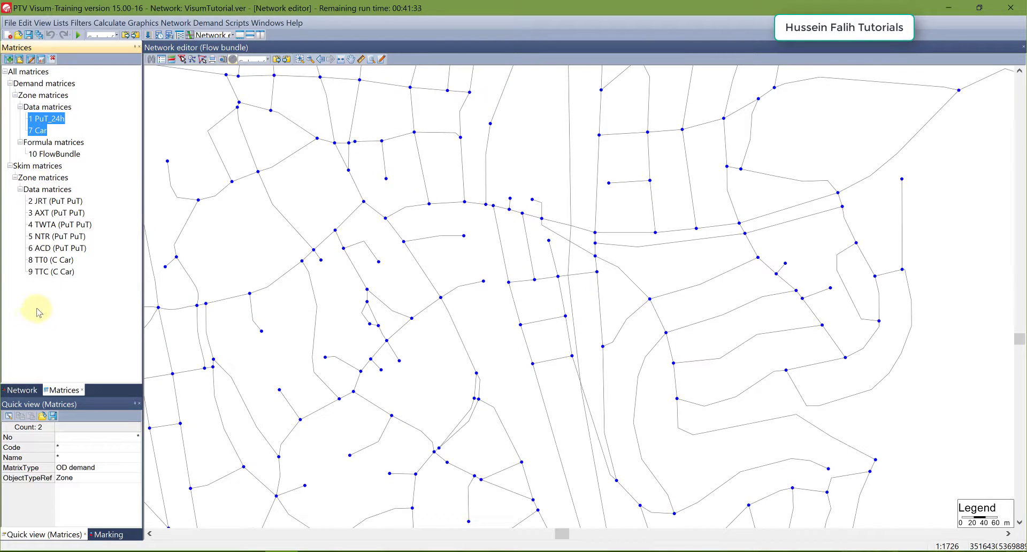
mouse_move(46, 276)
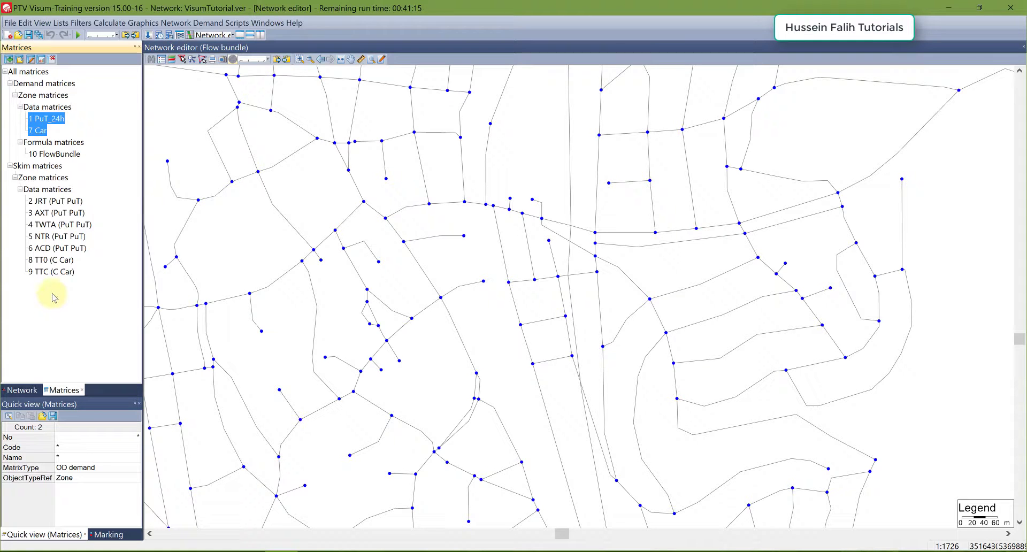
click(41, 332)
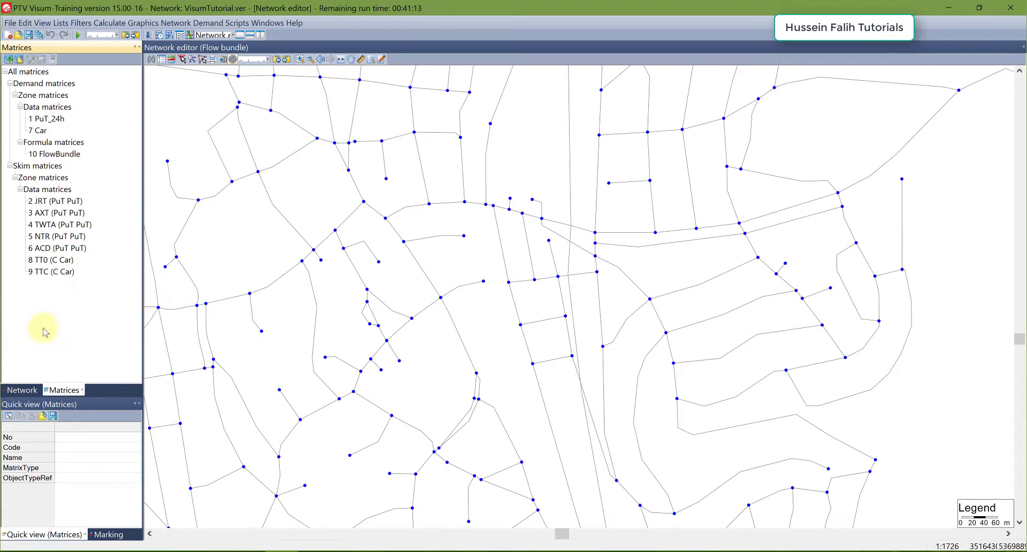
mouse_move(42, 137)
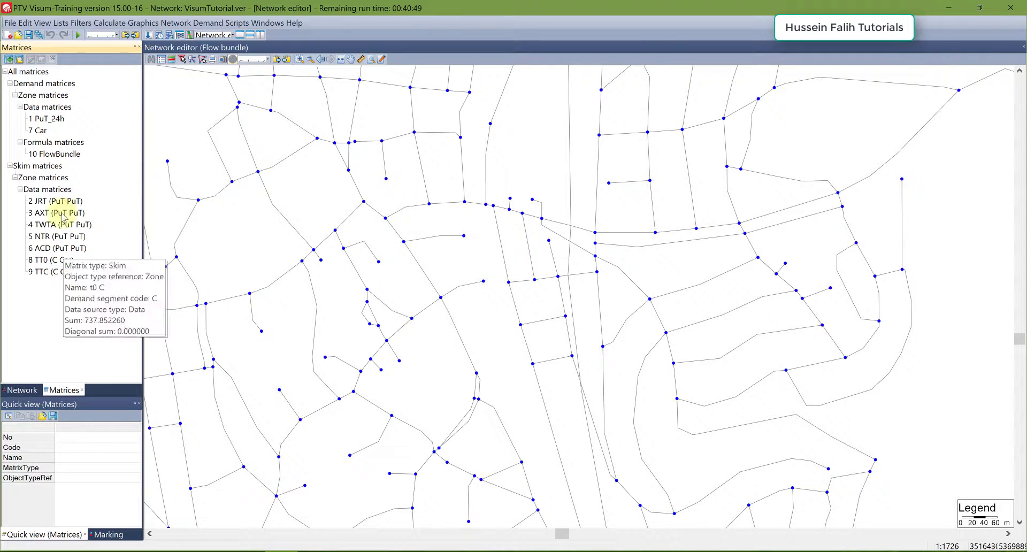
- Save the Car demand matrix to file as Car, type Matrix (*.mtx), in the VISUM Tutorial - Lesson 7 - Matrix Edition folder
right_click(42, 134)
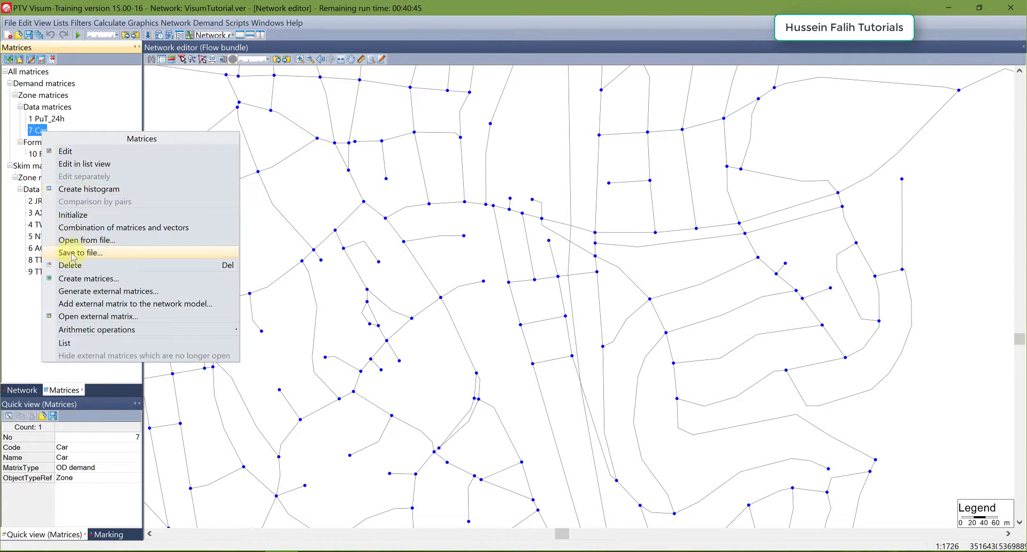
click(72, 254)
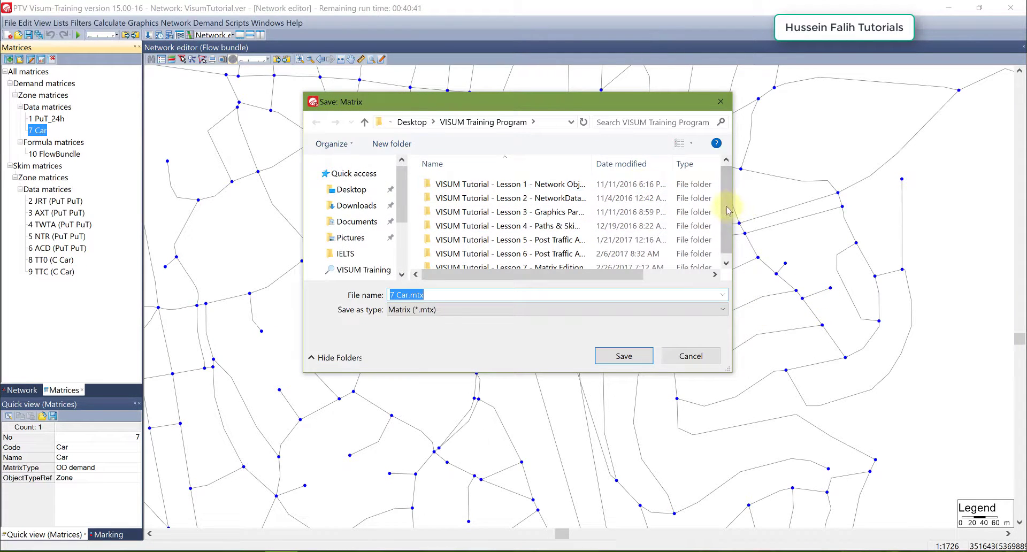
scroll(574, 269, down, 1)
double_click(573, 263)
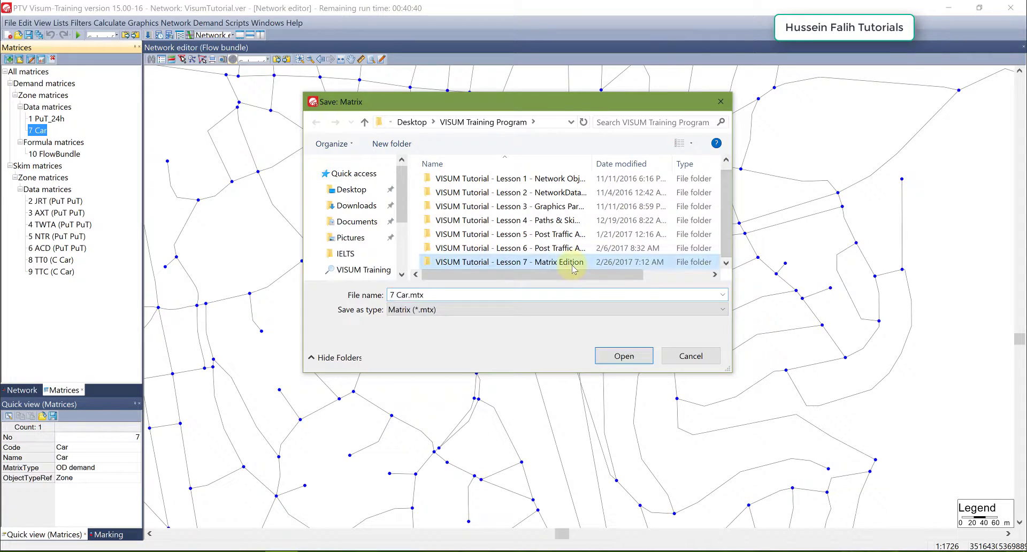
text(Car)
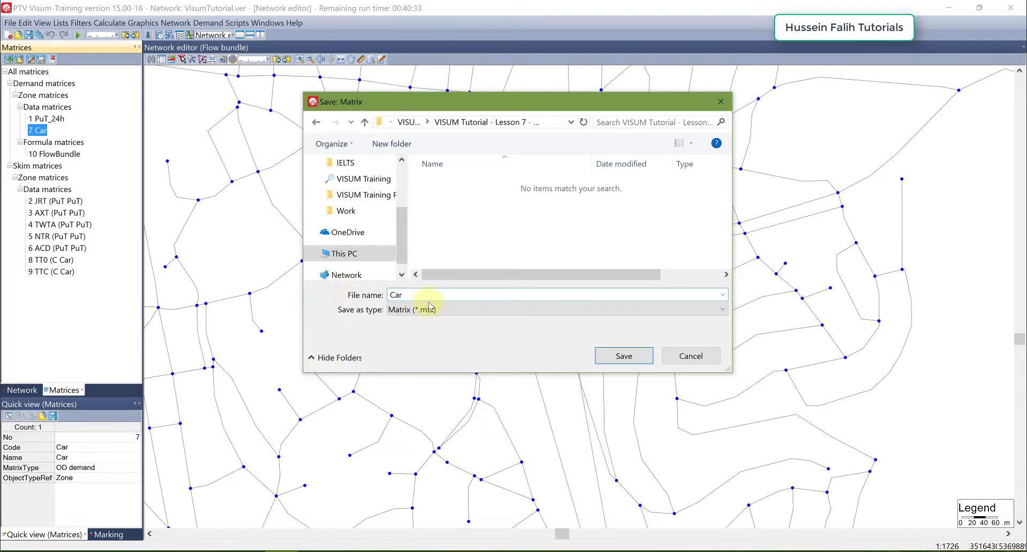
click(449, 312)
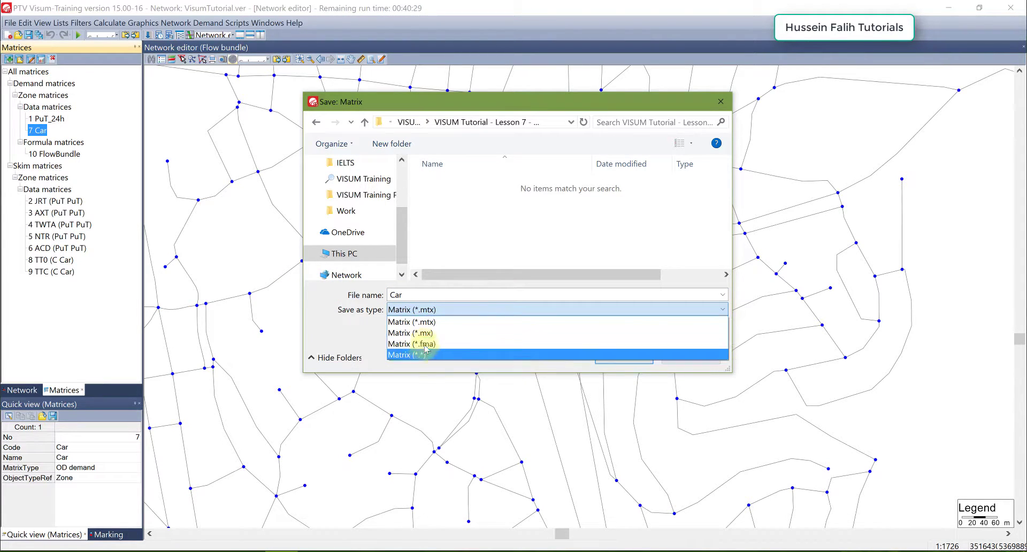
click(426, 323)
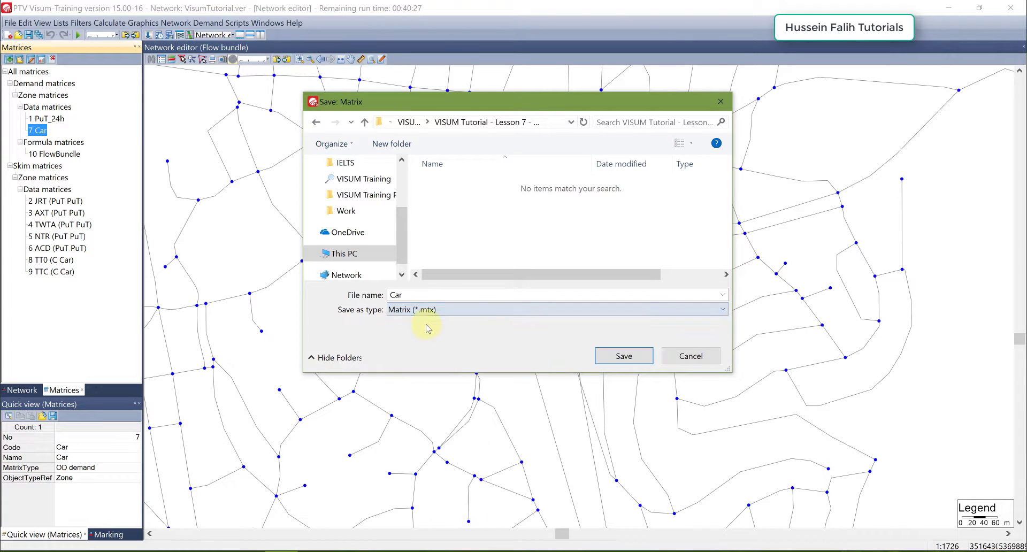
click(622, 356)
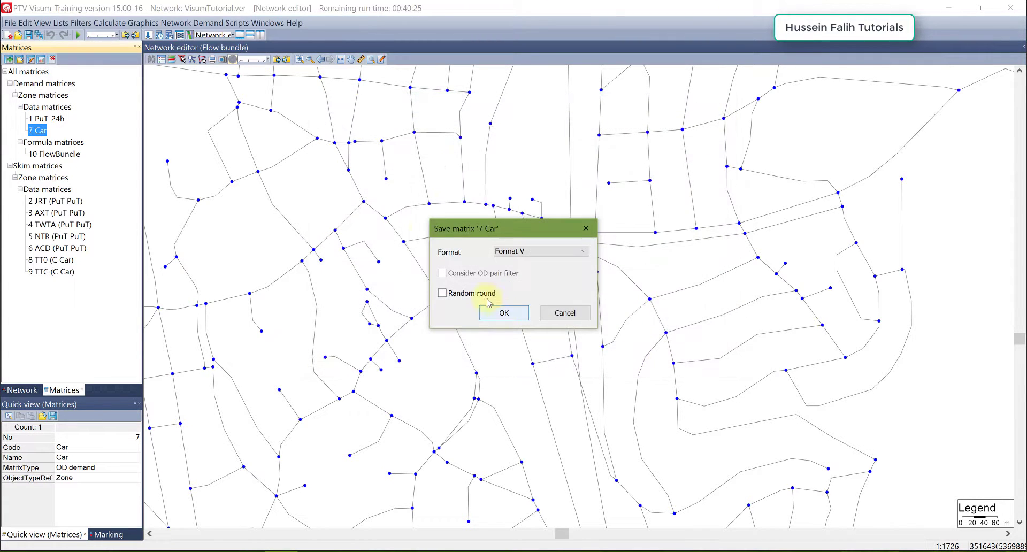
- Set the save format of the Car matrix to Binary and confirm the export
drag(507, 225, 474, 201)
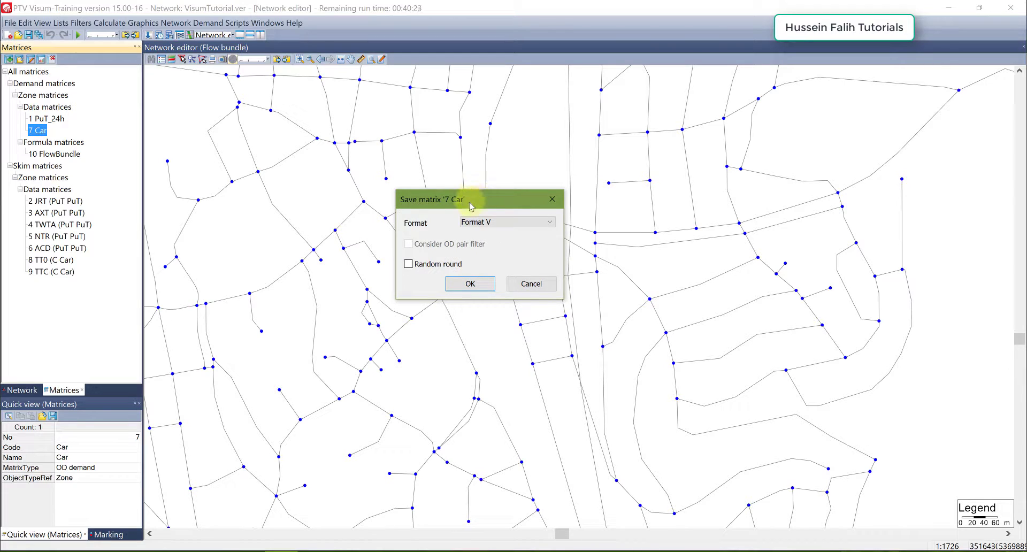
click(510, 227)
click(509, 231)
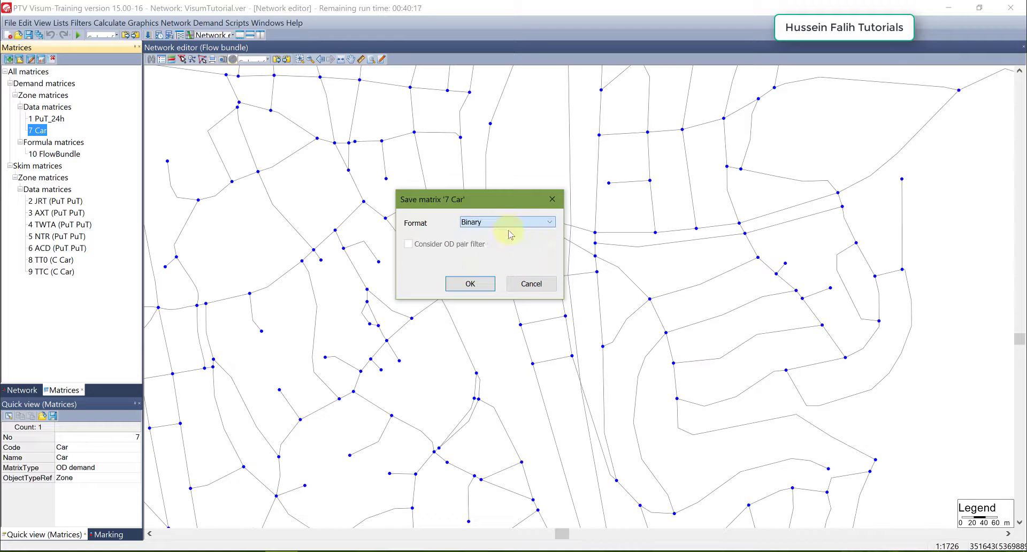
click(509, 224)
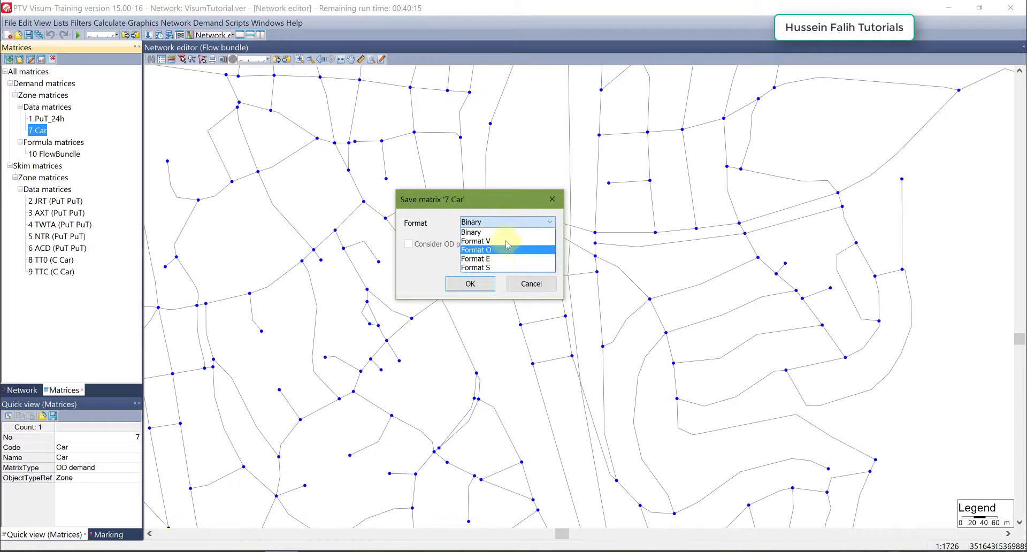
click(494, 263)
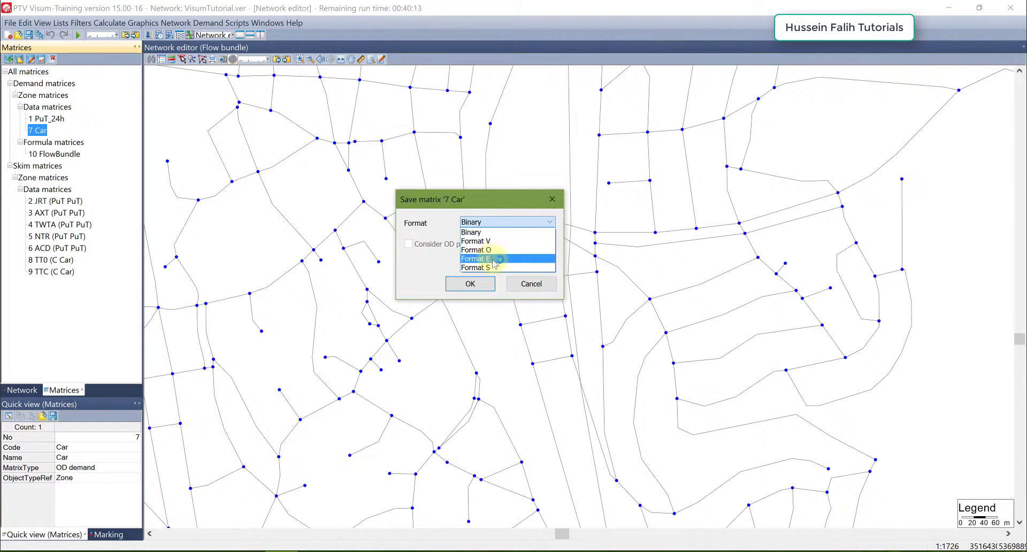
click(492, 231)
click(473, 283)
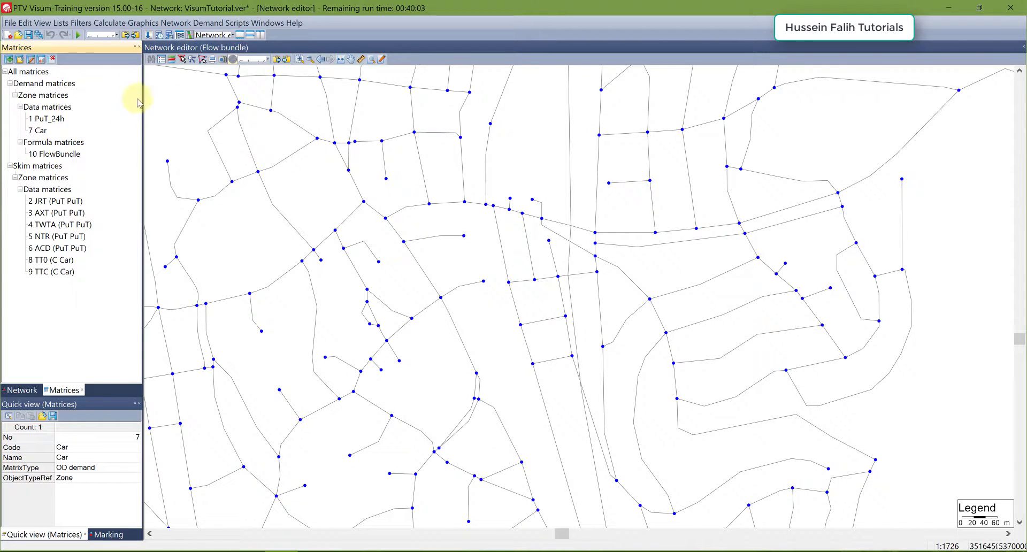
- Open the saved Car.mtx from the Lesson 7 - Matrix Edition folder as an external matrix
click(207, 24)
mouse_move(243, 87)
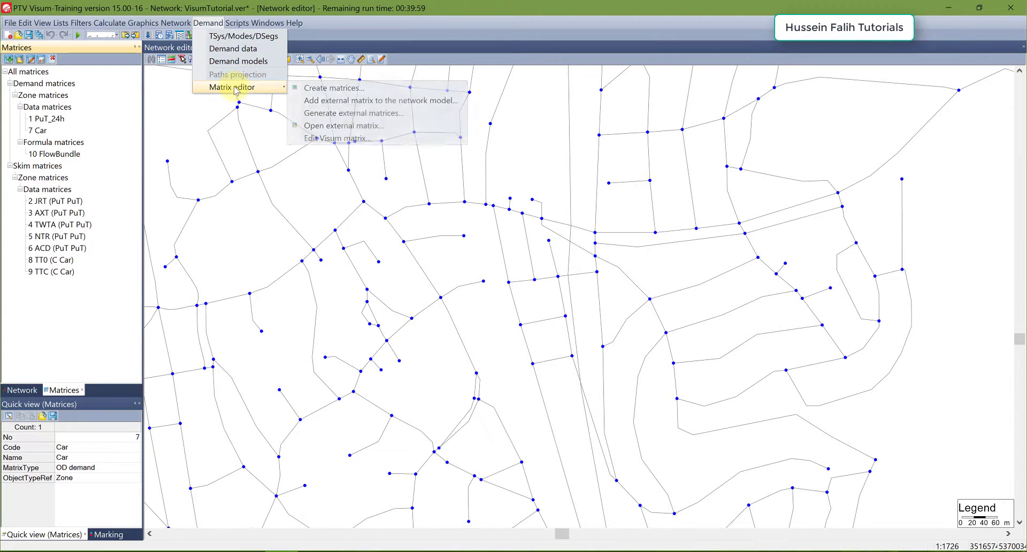
click(321, 128)
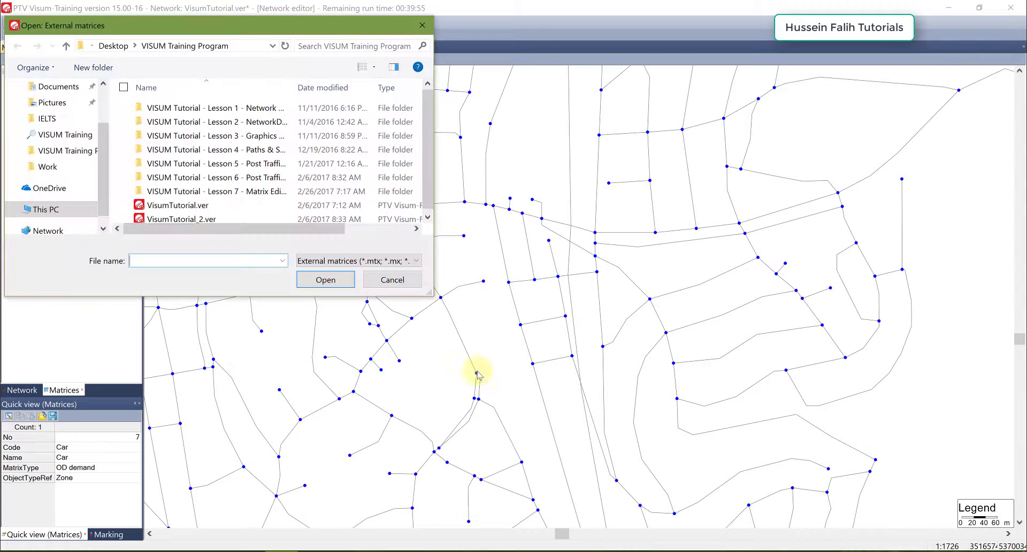
click(239, 206)
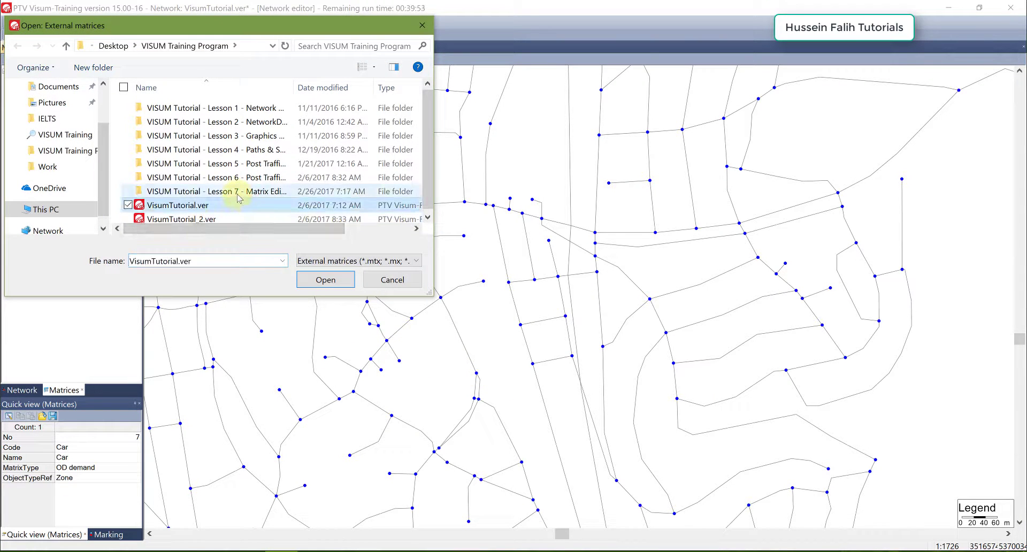
double_click(239, 192)
double_click(182, 108)
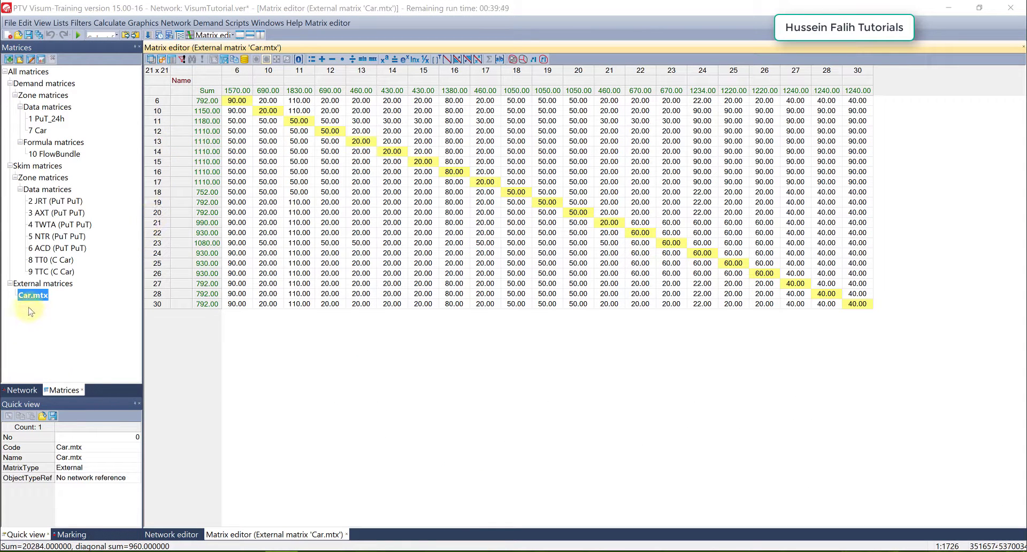
- Check the demand data matrices against the external Car.mtx entry and close the external matrix's editor view
mouse_move(45, 298)
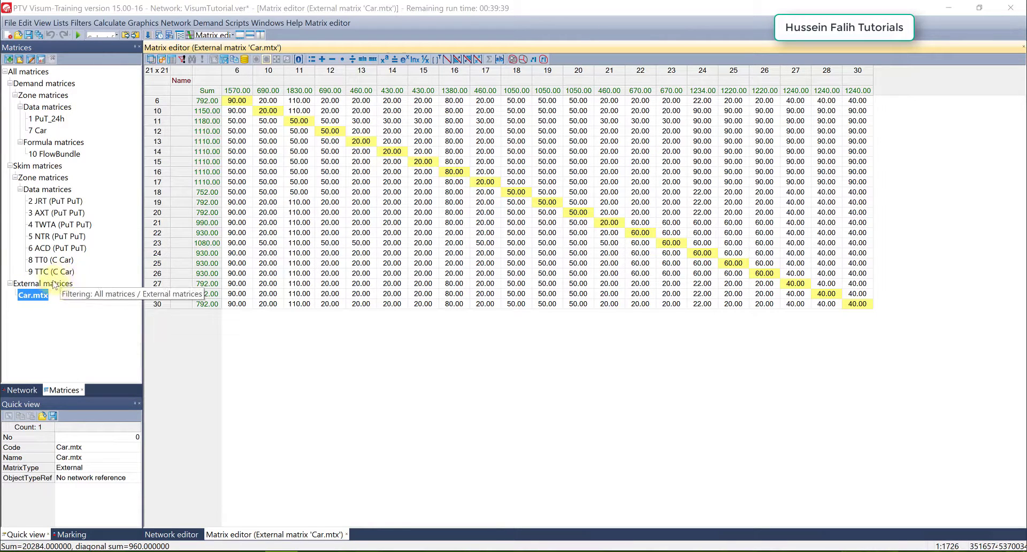
click(36, 108)
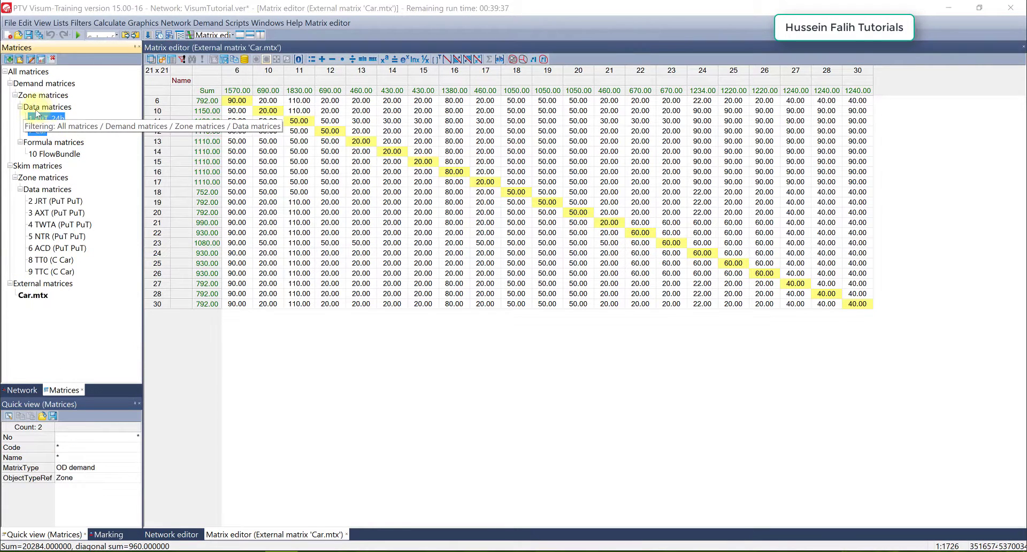
click(31, 299)
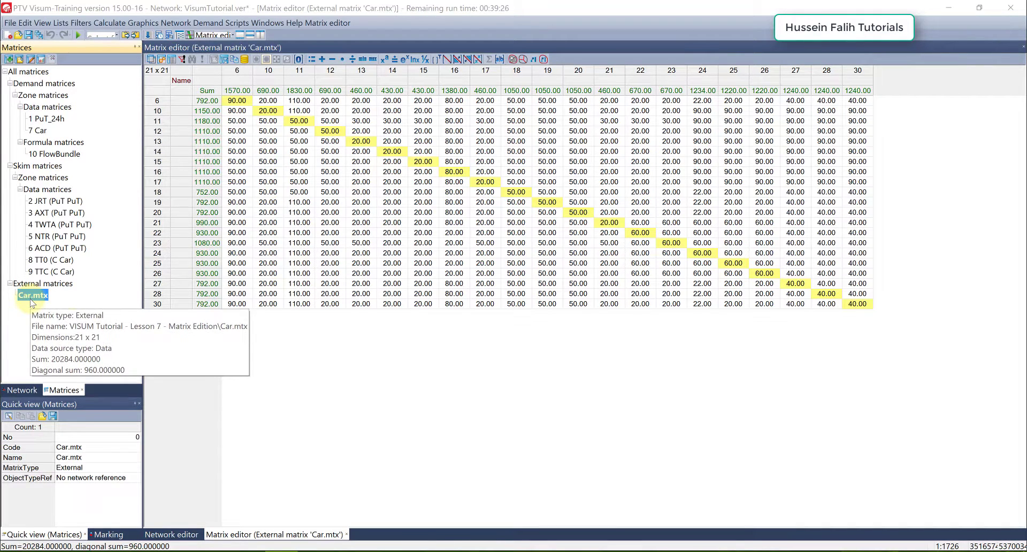
click(1023, 47)
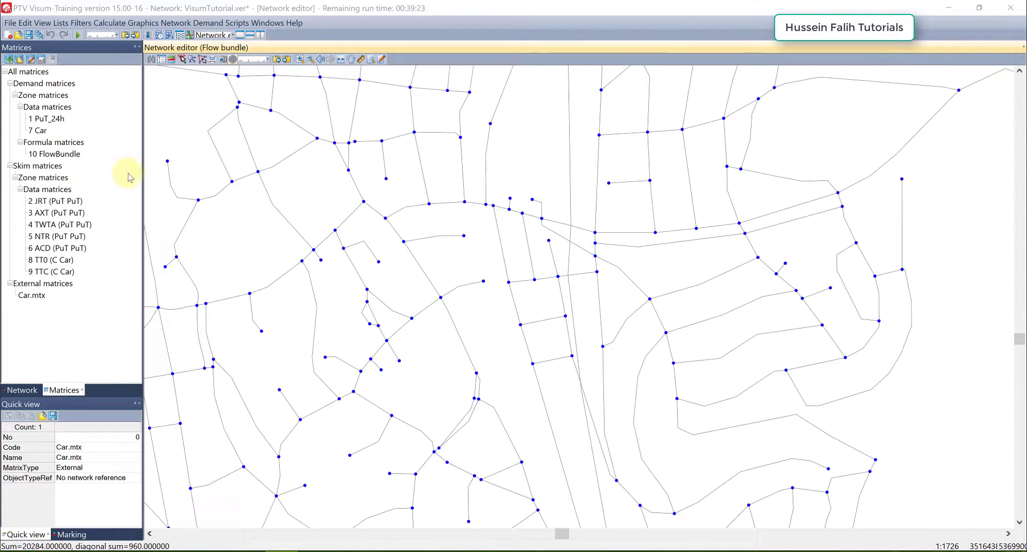
- Open the Car demand matrix for editing and slightly widen its Sum column
double_click(41, 130)
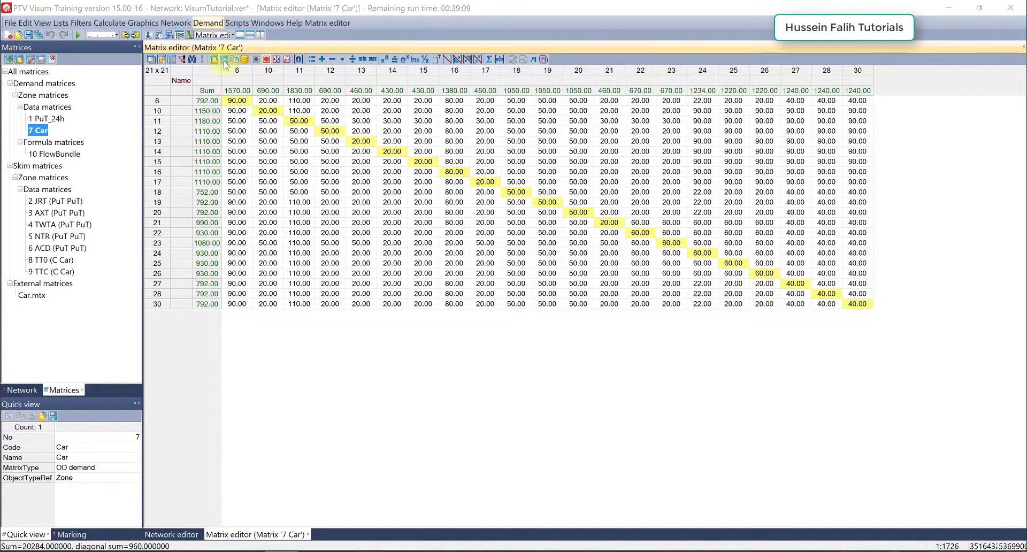
drag(223, 71, 234, 71)
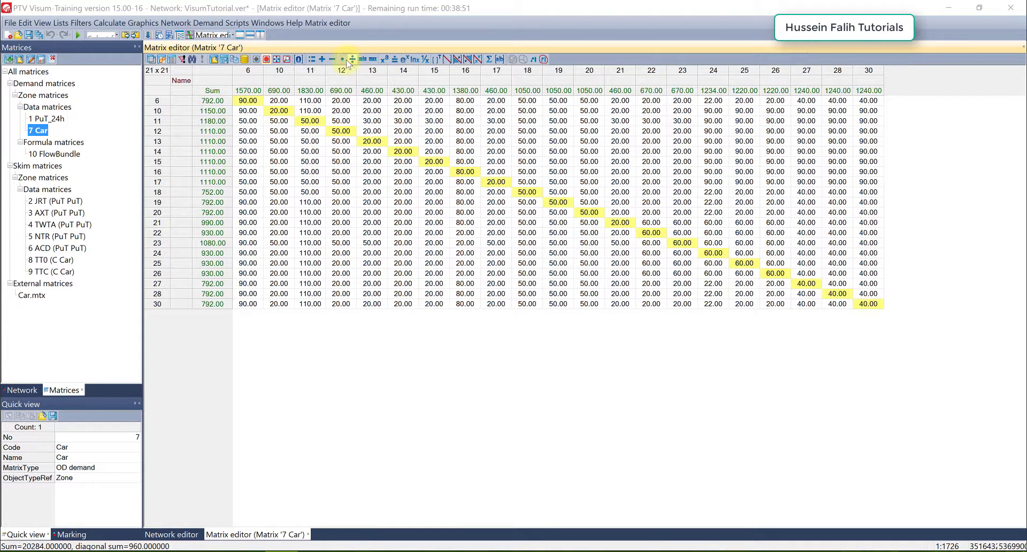
click(311, 60)
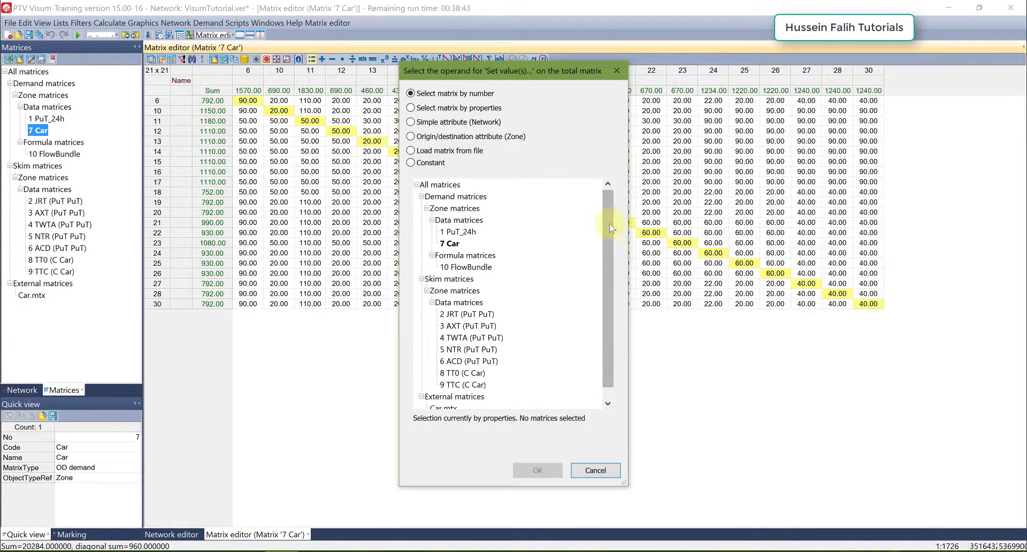
drag(602, 223, 602, 271)
click(469, 326)
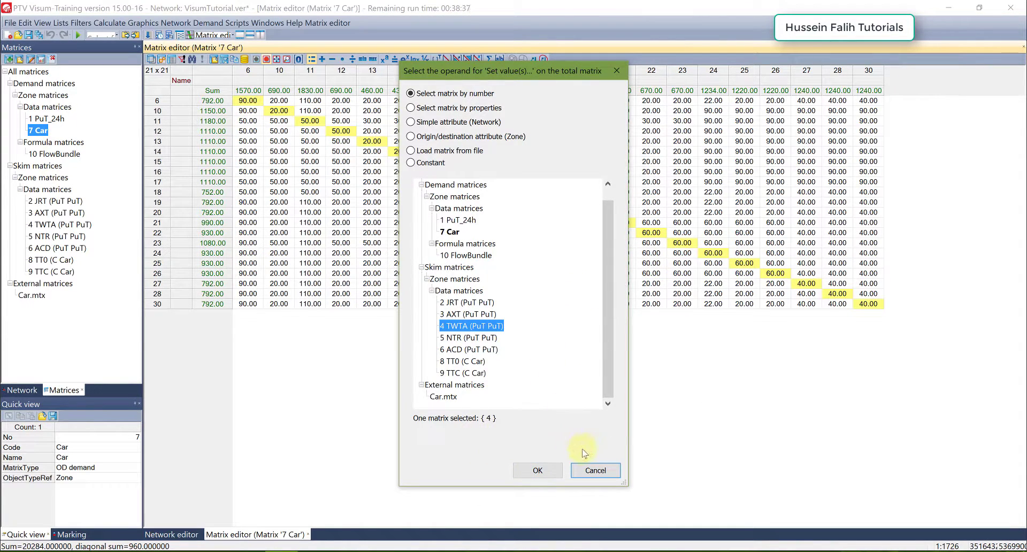
click(591, 470)
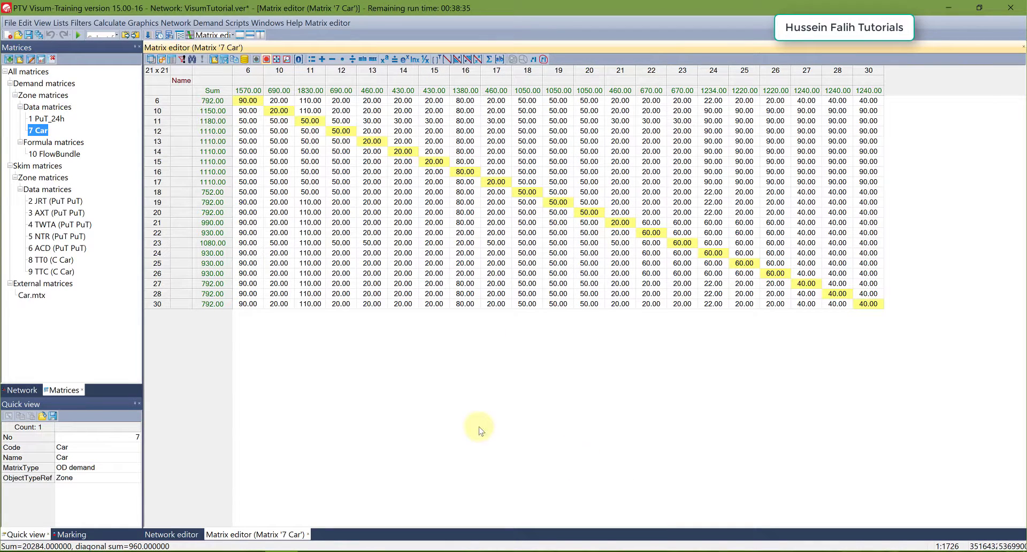
- Examine the arithmetic operations offered for a single cell and for a marked block of rows 17 to 27 in the Car matrix
click(252, 214)
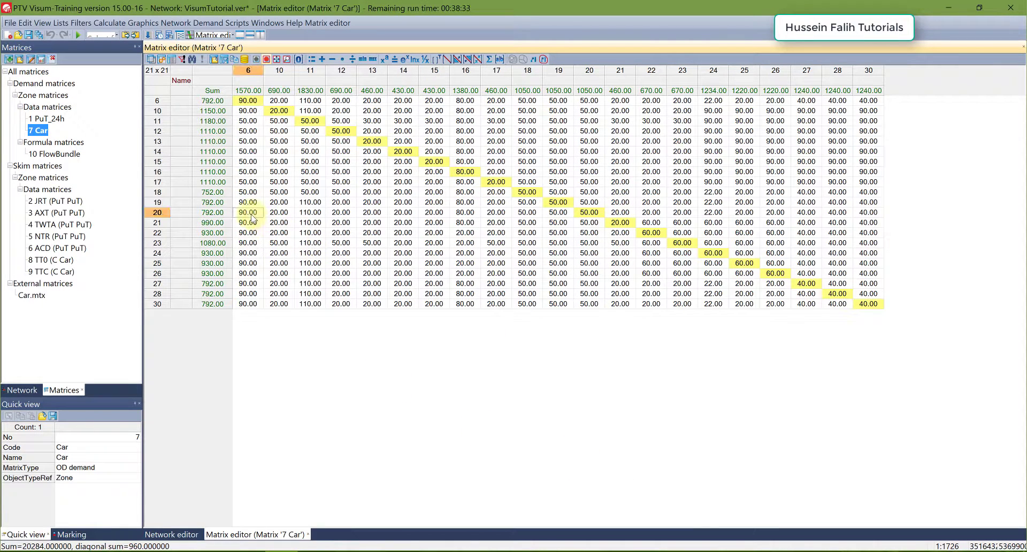
right_click(253, 218)
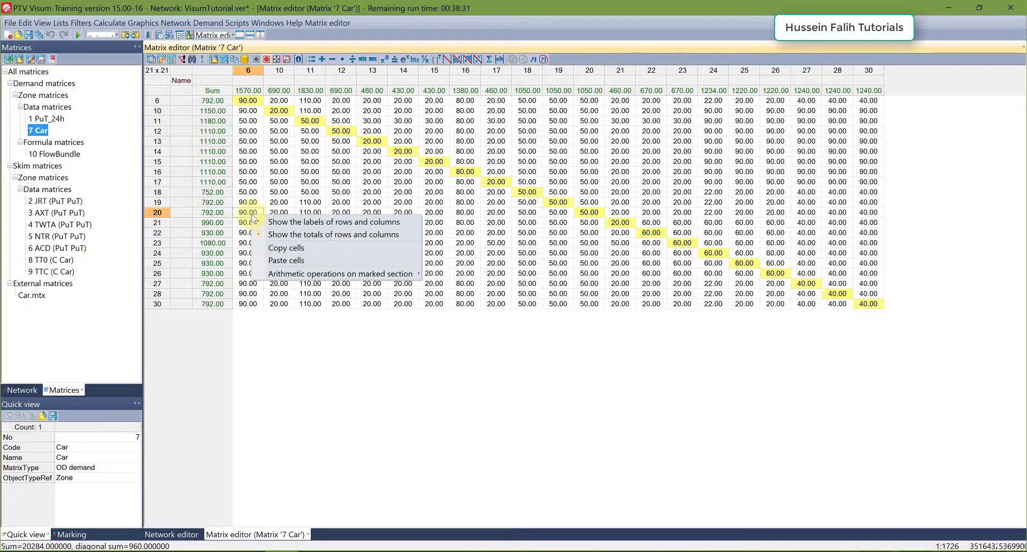
mouse_move(321, 275)
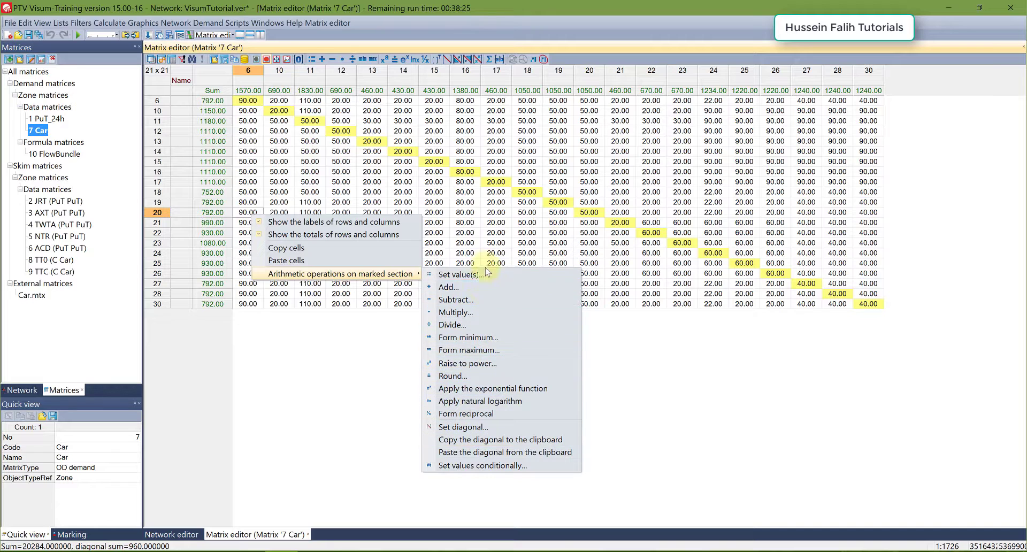
click(374, 342)
drag(310, 182, 527, 284)
right_click(463, 247)
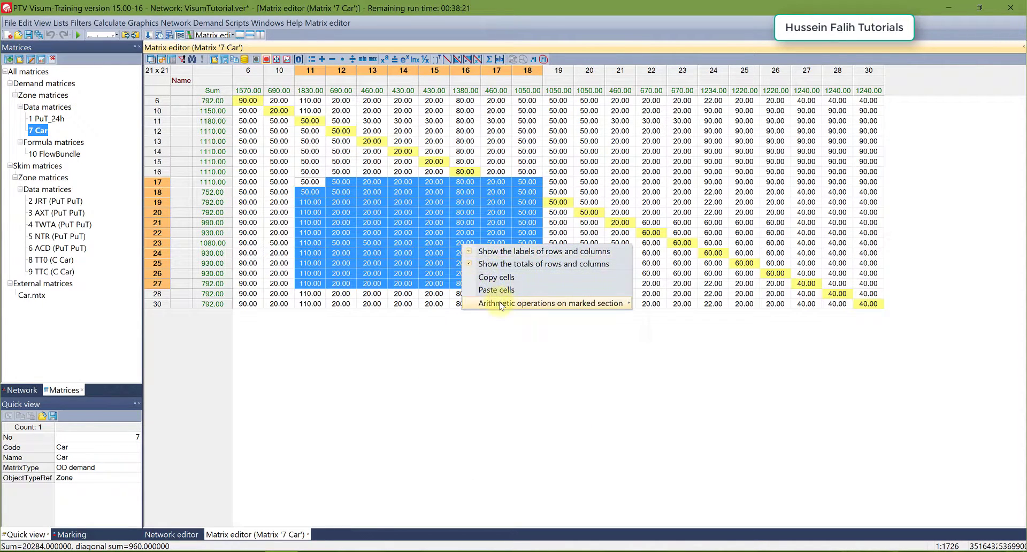
click(493, 339)
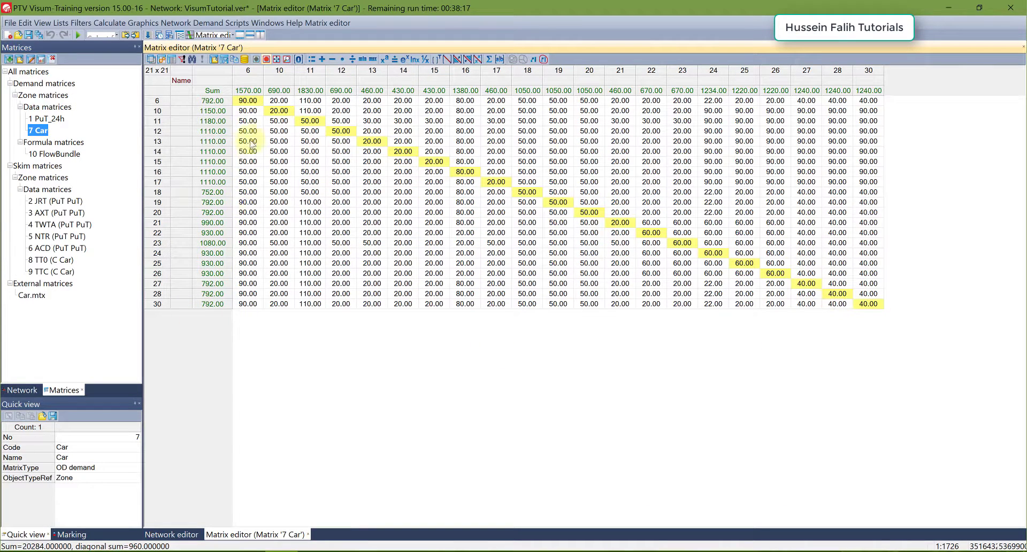
- Set all values in column 6 of the Car matrix to the constant 50
drag(249, 111, 254, 294)
click(255, 293)
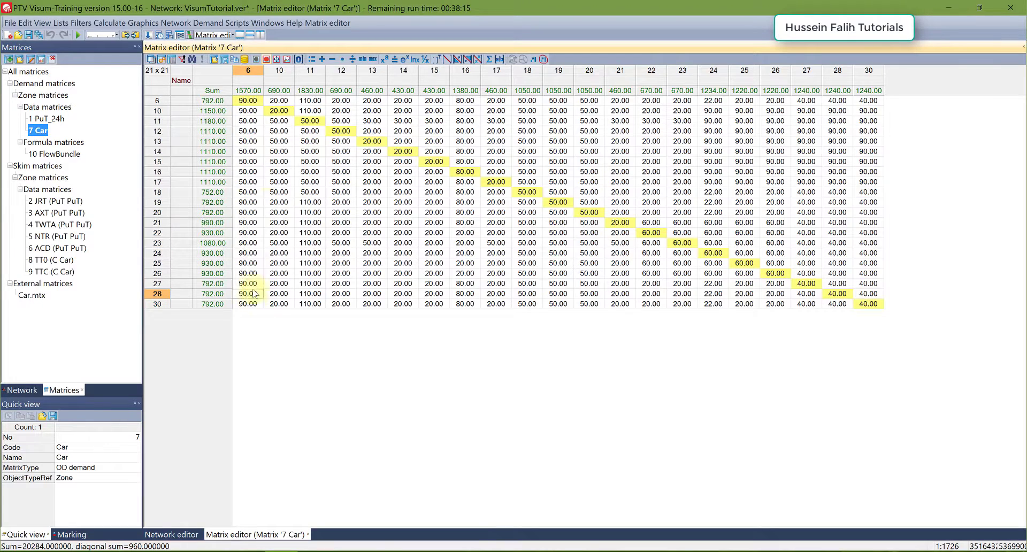
drag(250, 111, 249, 223)
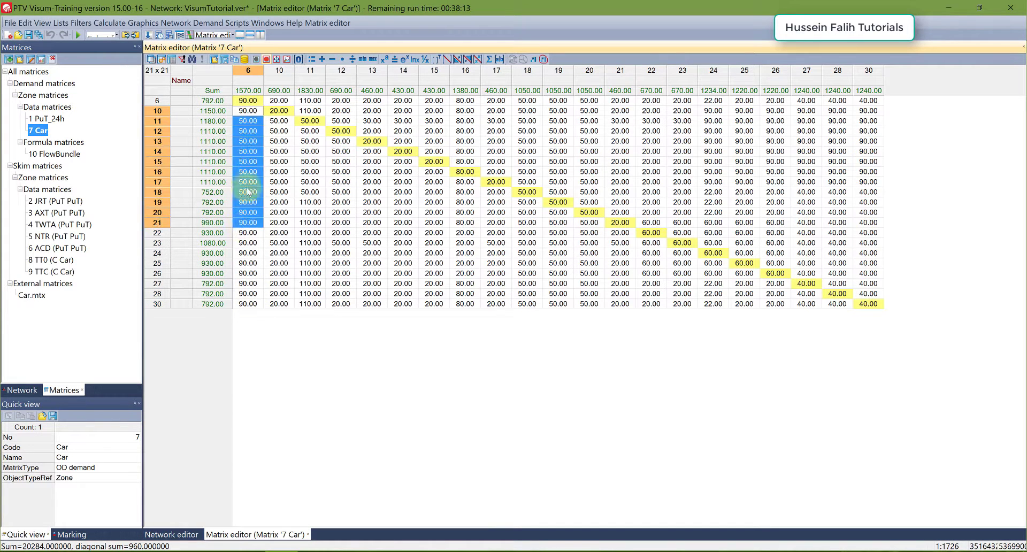
click(249, 70)
right_click(247, 216)
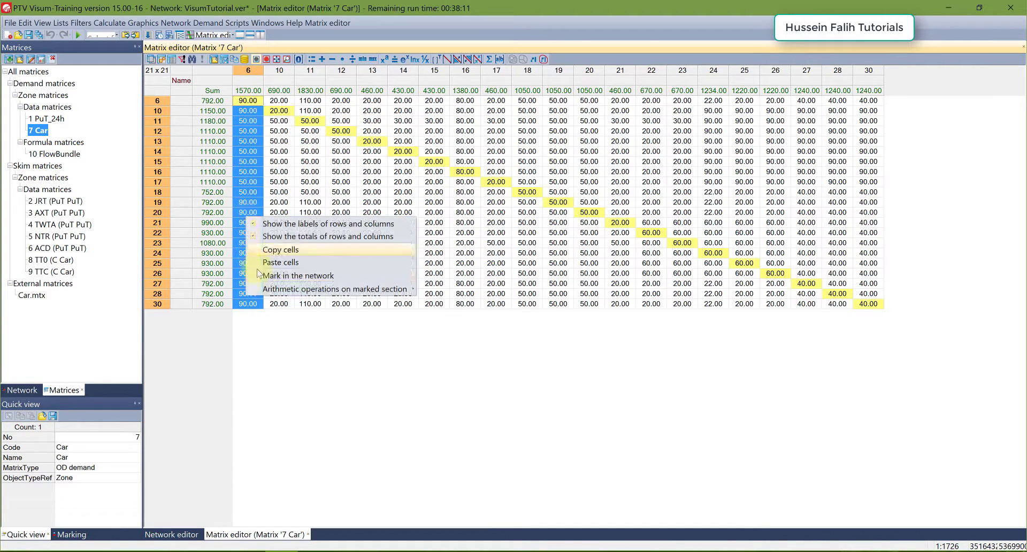
mouse_move(263, 289)
click(436, 293)
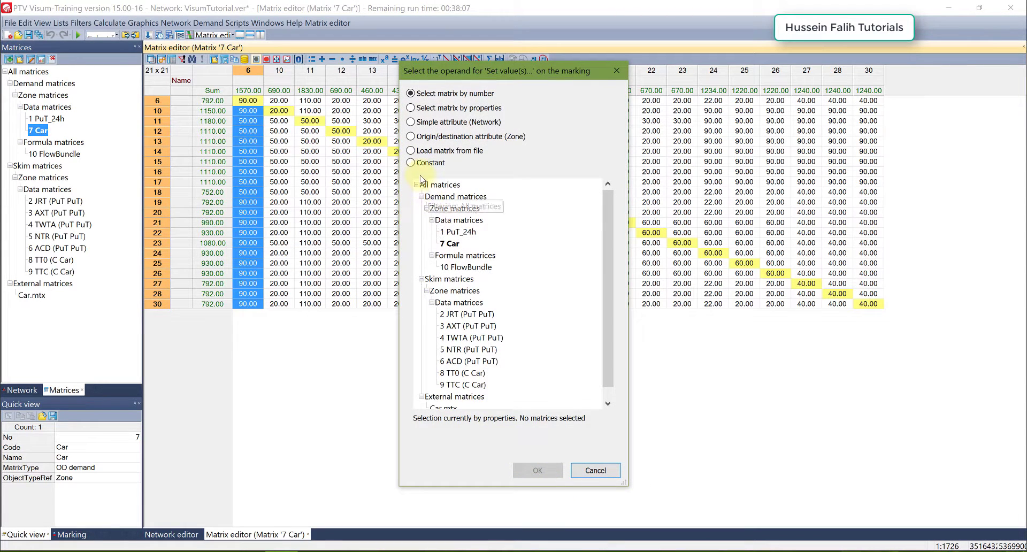
click(410, 163)
drag(436, 191, 400, 194)
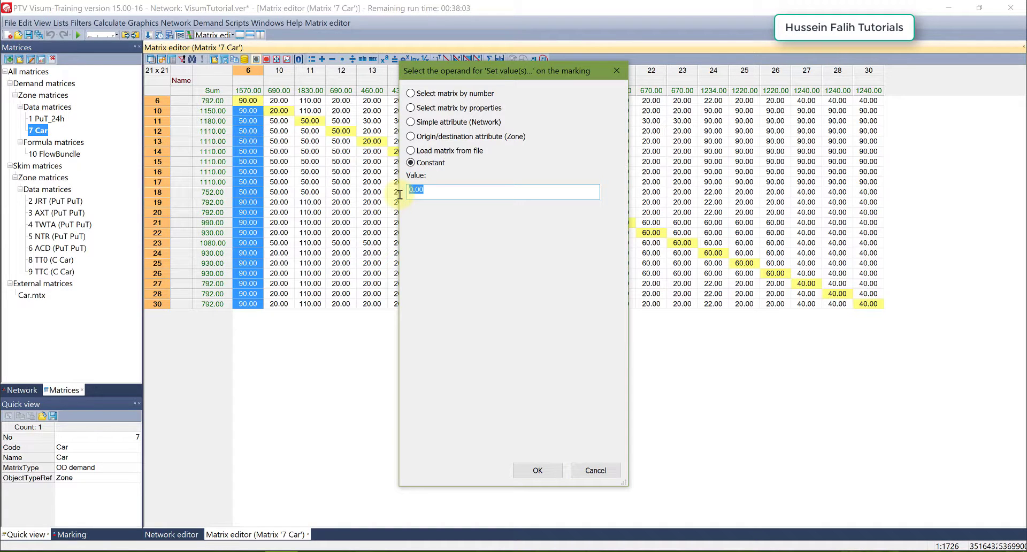
click(528, 472)
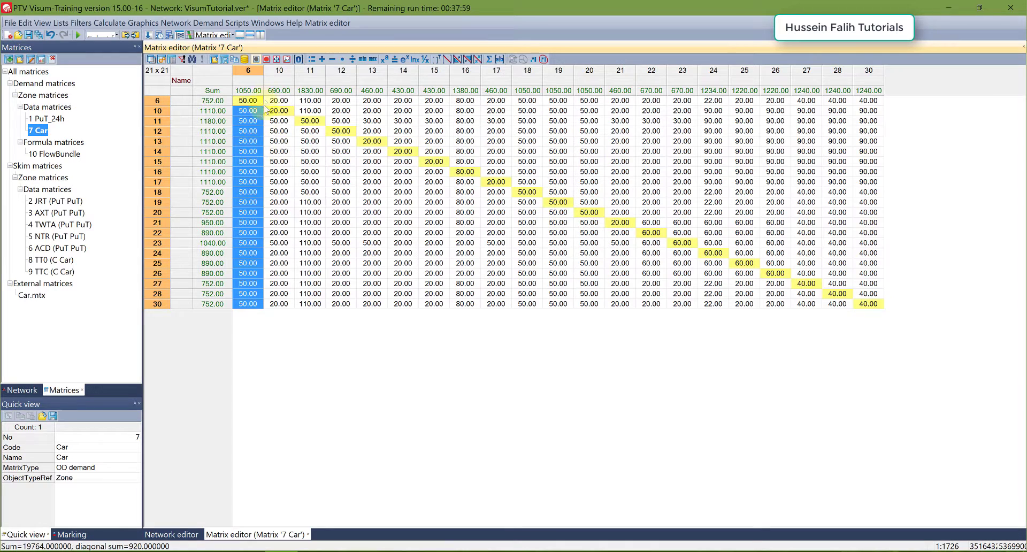
click(372, 388)
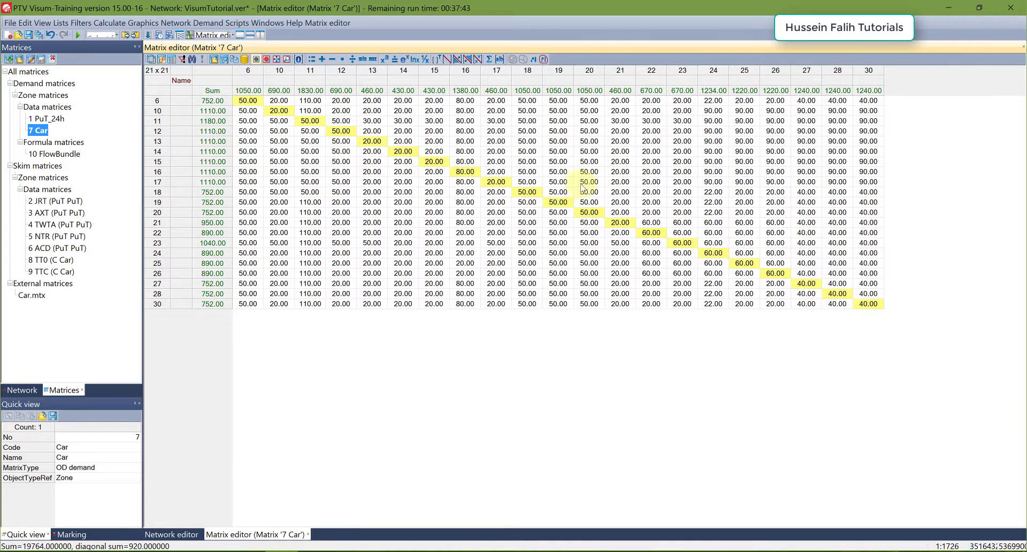
- Check the constant operand option of the Raise to power operation for the total matrix without applying it
click(387, 62)
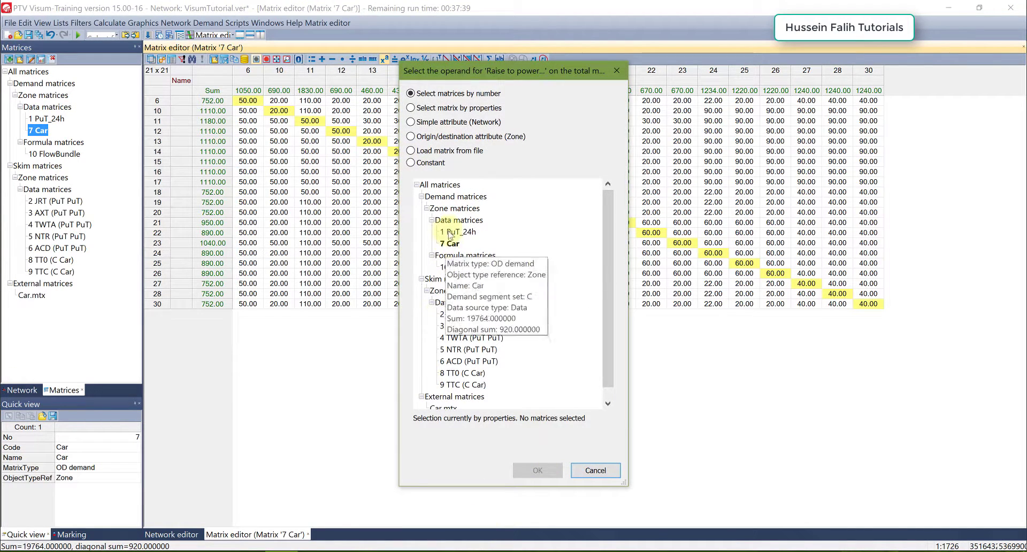
drag(469, 74, 555, 78)
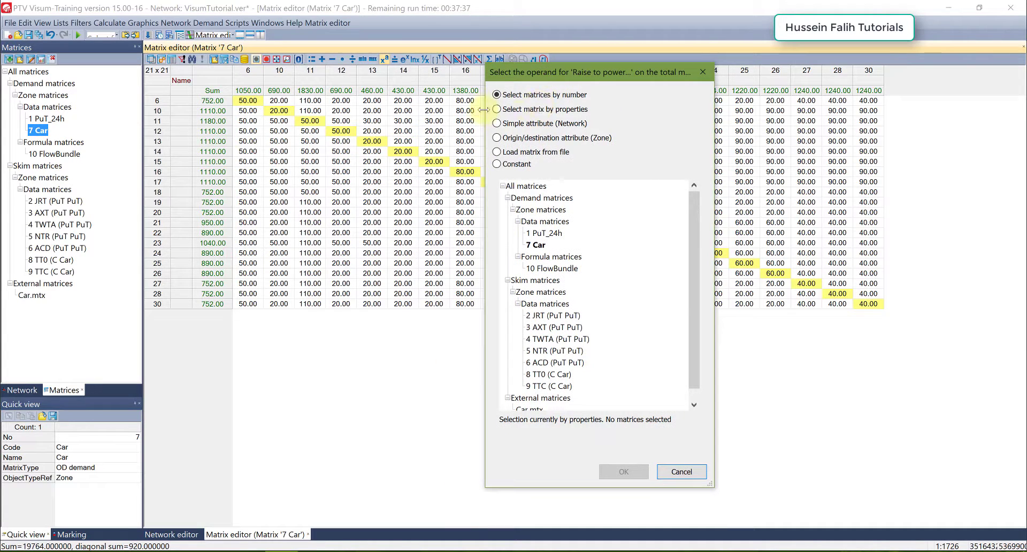
click(527, 163)
click(677, 470)
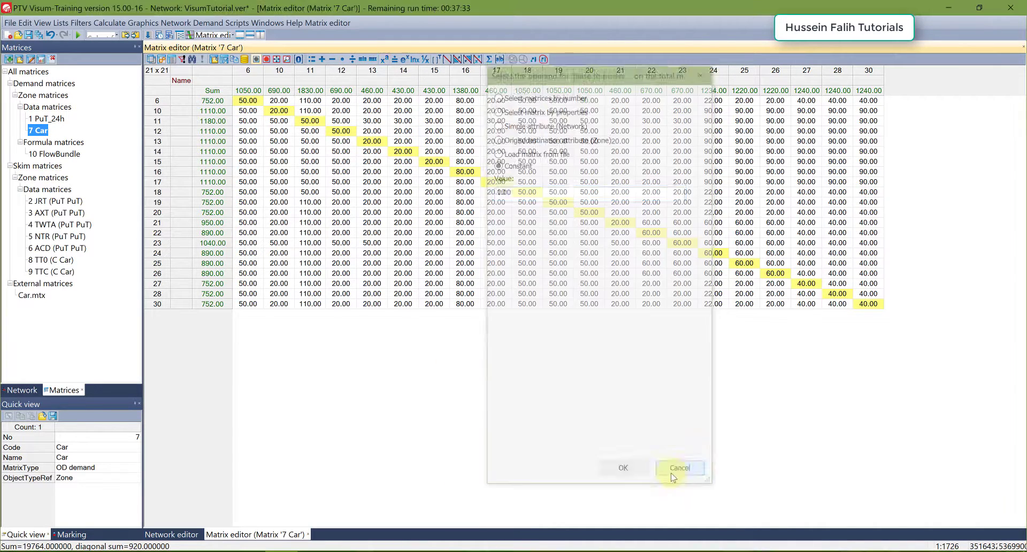
- Examine the Subtract operands for the total matrix: constant, matrix file, origin/destination attribute, network attribute and matrix properties, without applying any
click(332, 59)
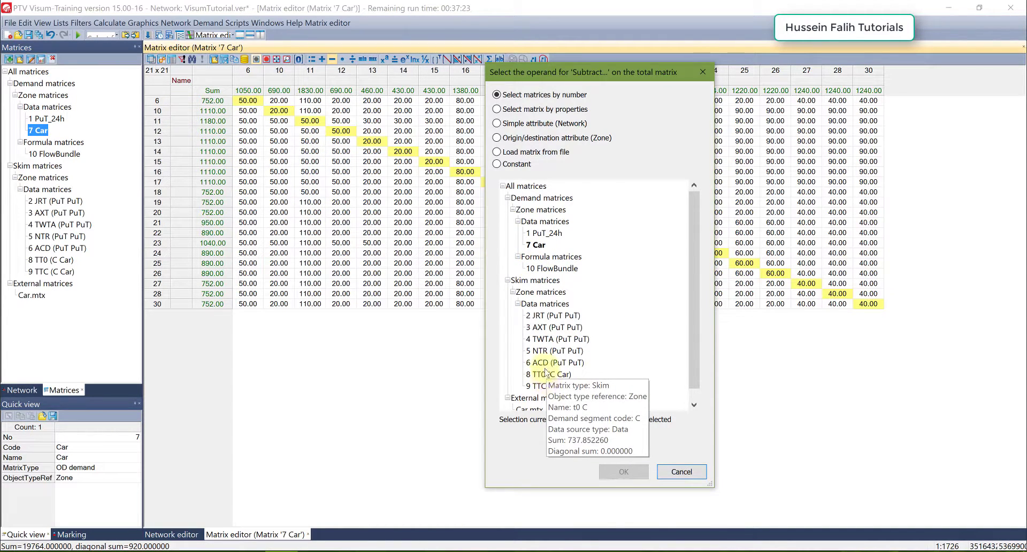
click(520, 166)
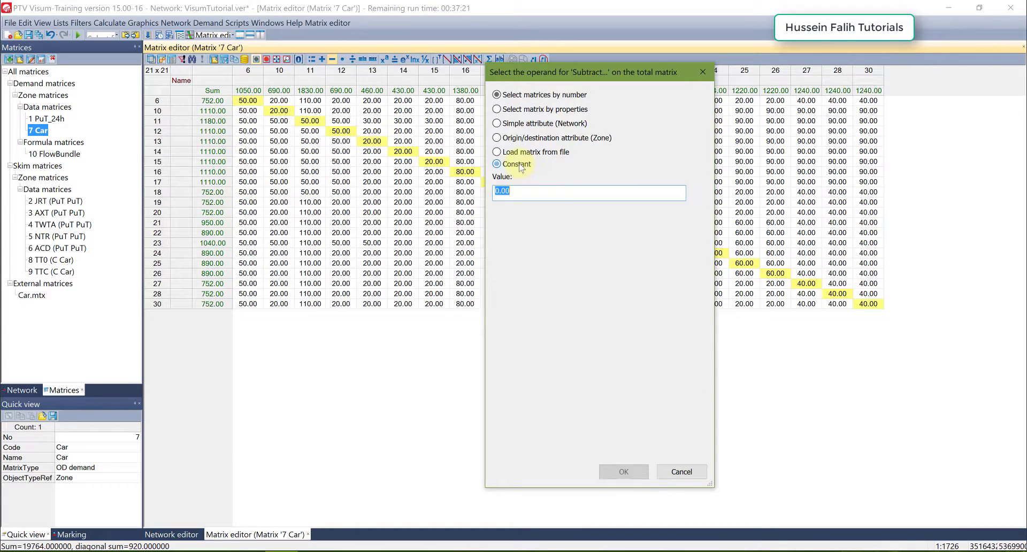
click(524, 155)
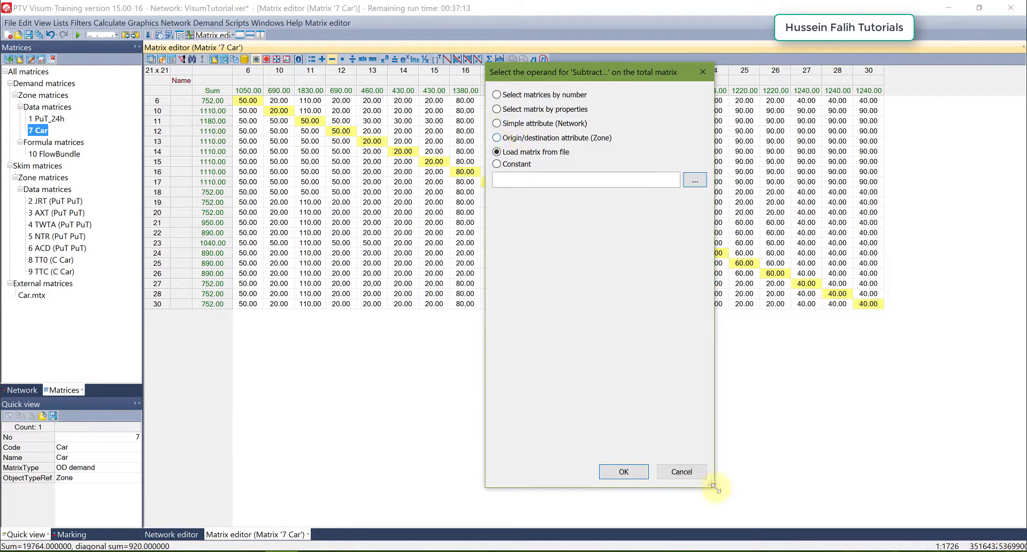
click(519, 140)
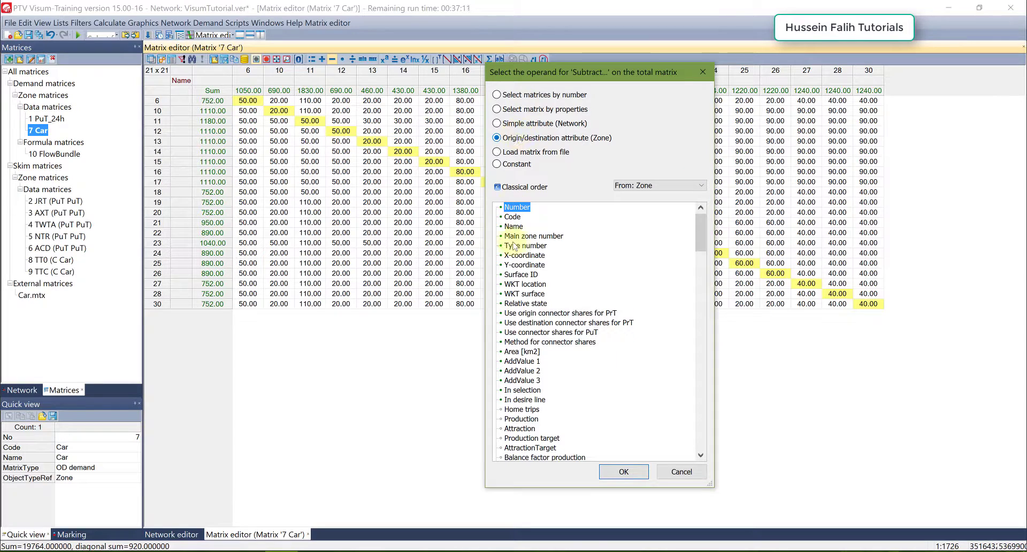
click(525, 303)
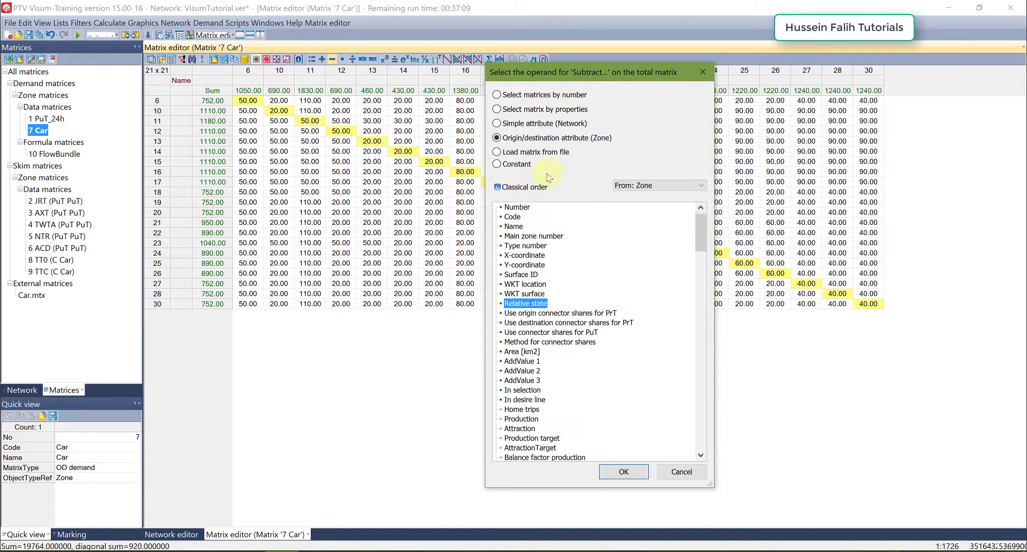
click(529, 124)
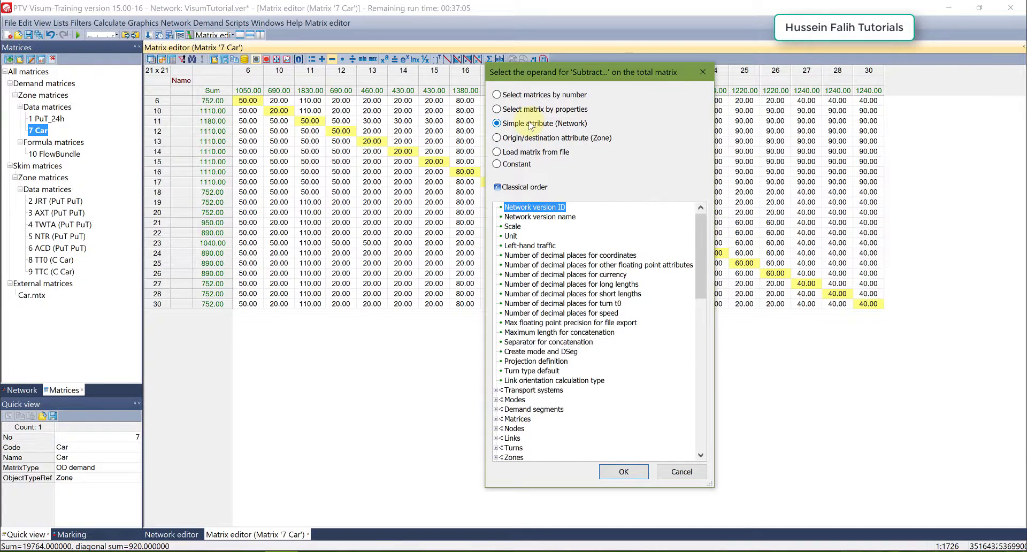
click(535, 110)
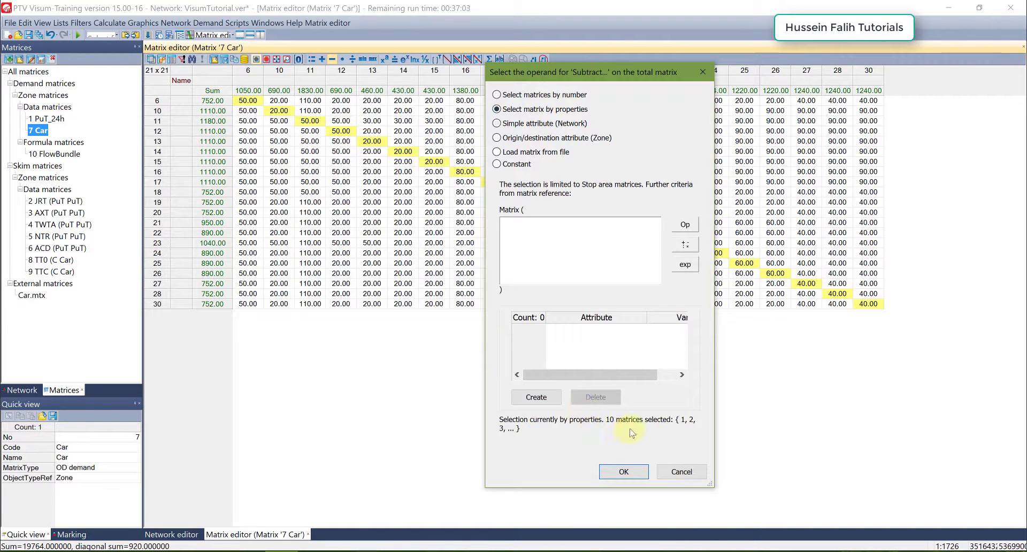
click(681, 472)
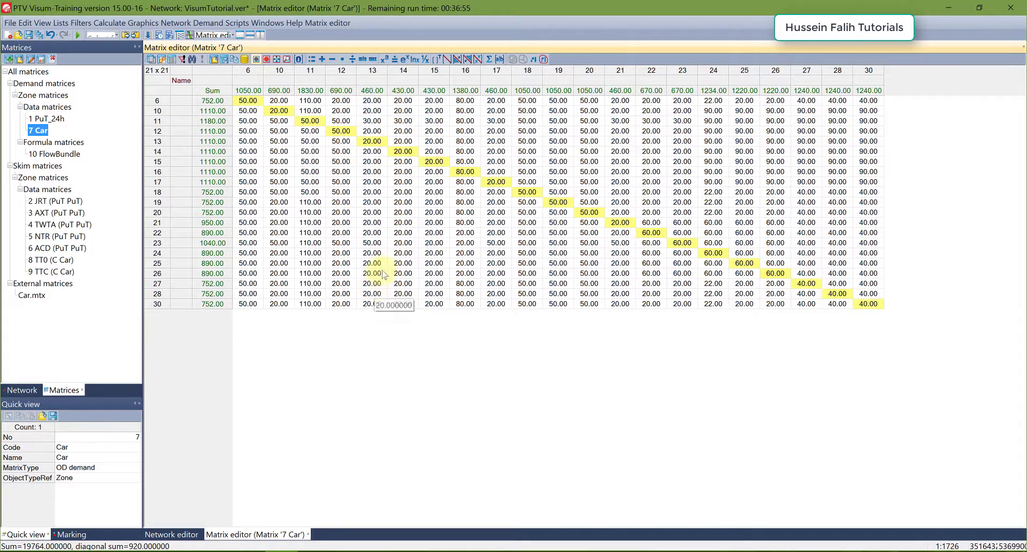
- Review the filtering, dynamic aggregation and display options of the matrix editor view, leaving without applying changes
click(183, 60)
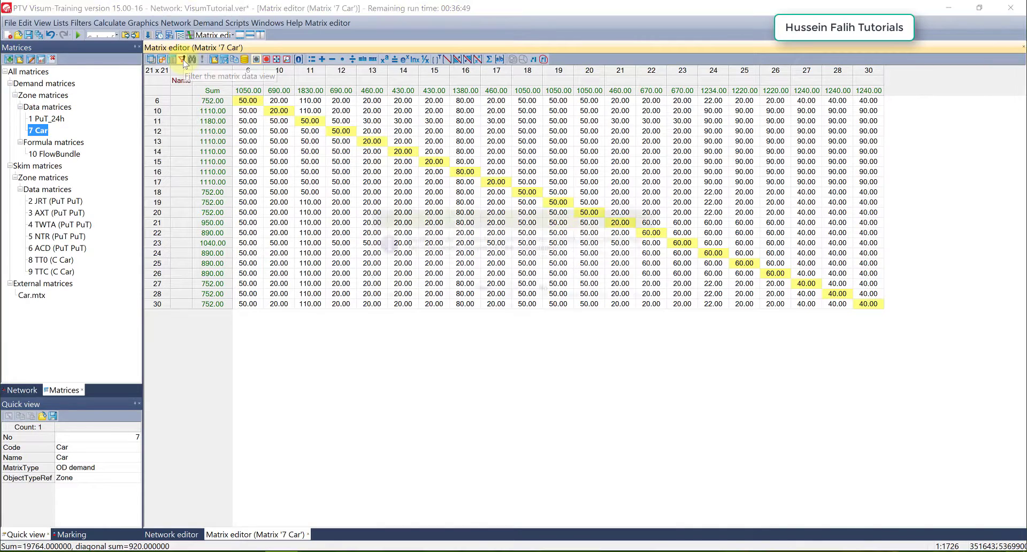
click(482, 289)
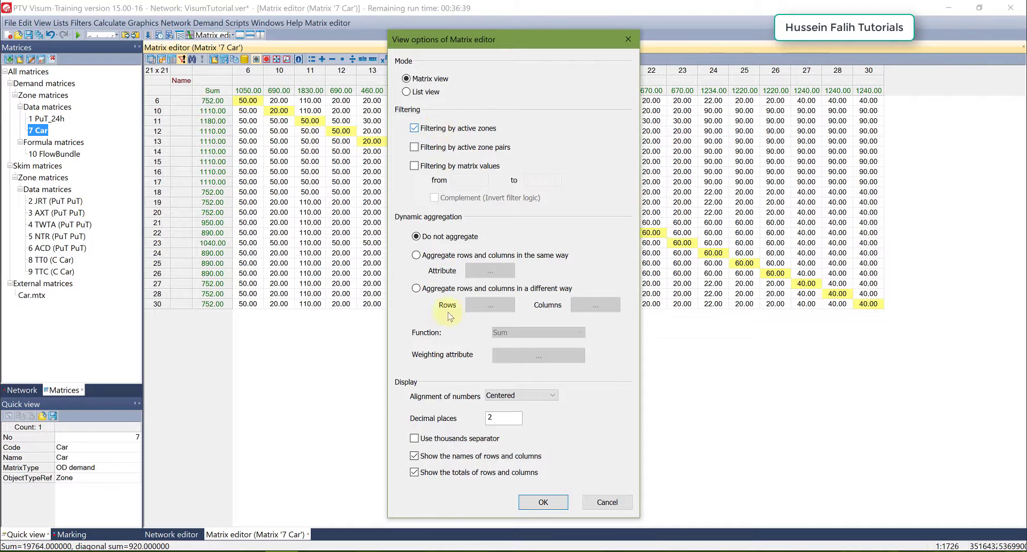
click(583, 501)
- Review the existing filter conditions for network zones in an enlarged filter window and leave them unapplied
click(21, 390)
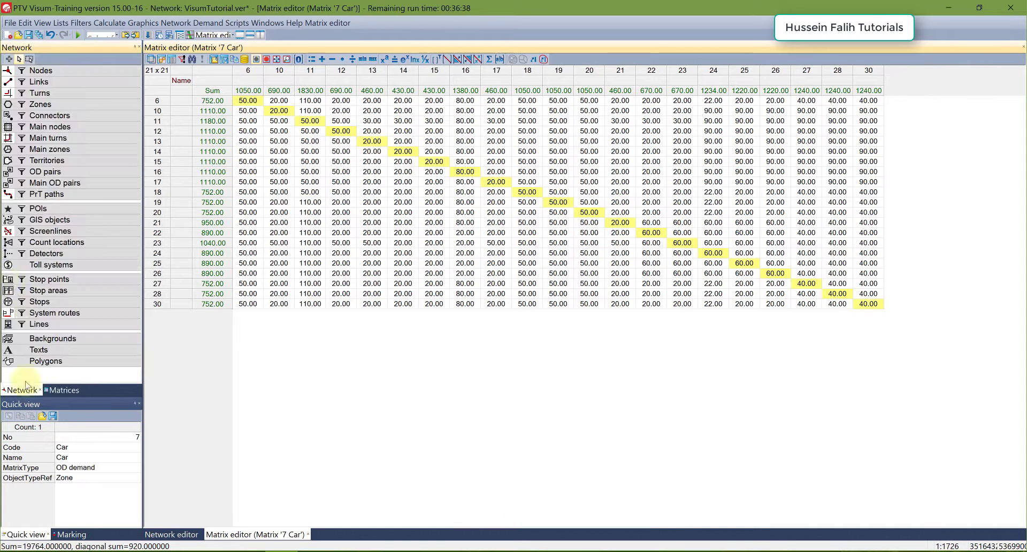
right_click(22, 107)
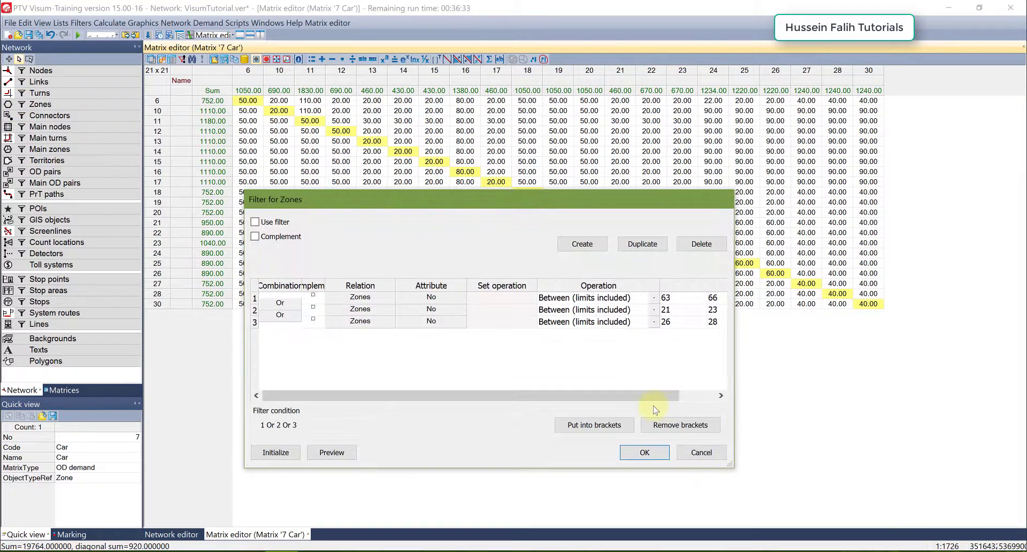
drag(732, 466, 902, 493)
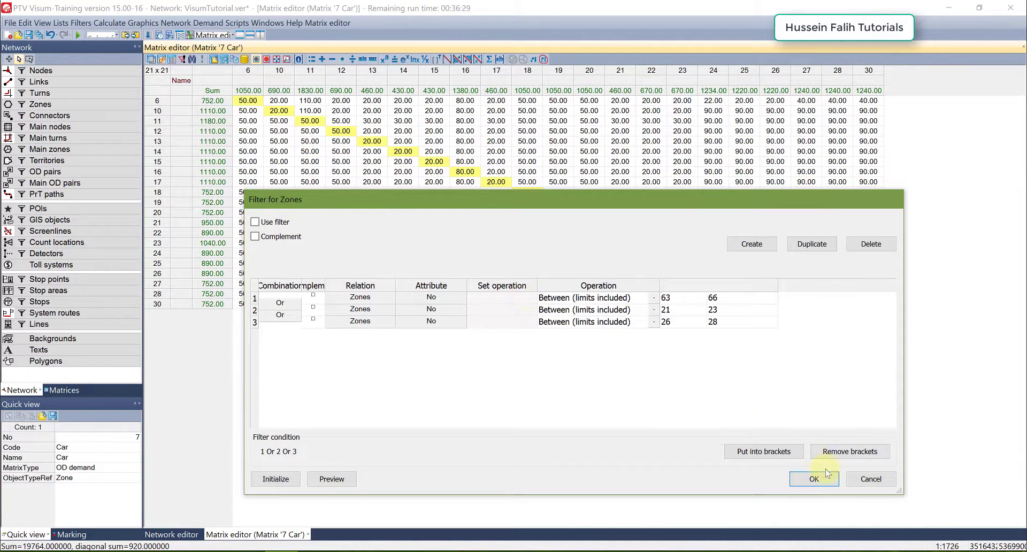
click(871, 479)
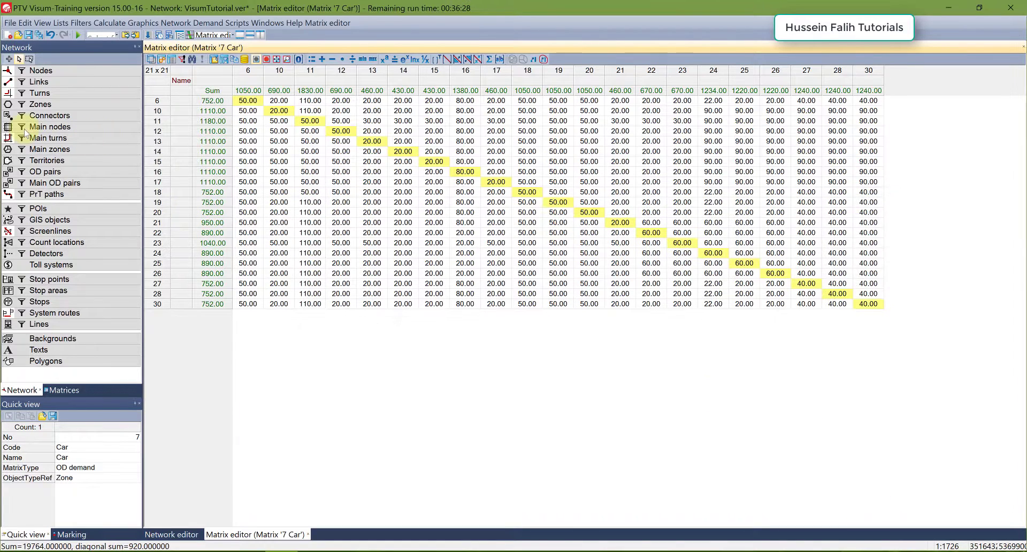
- Open the list of zones from the network objects
click(40, 104)
right_click(40, 103)
click(61, 150)
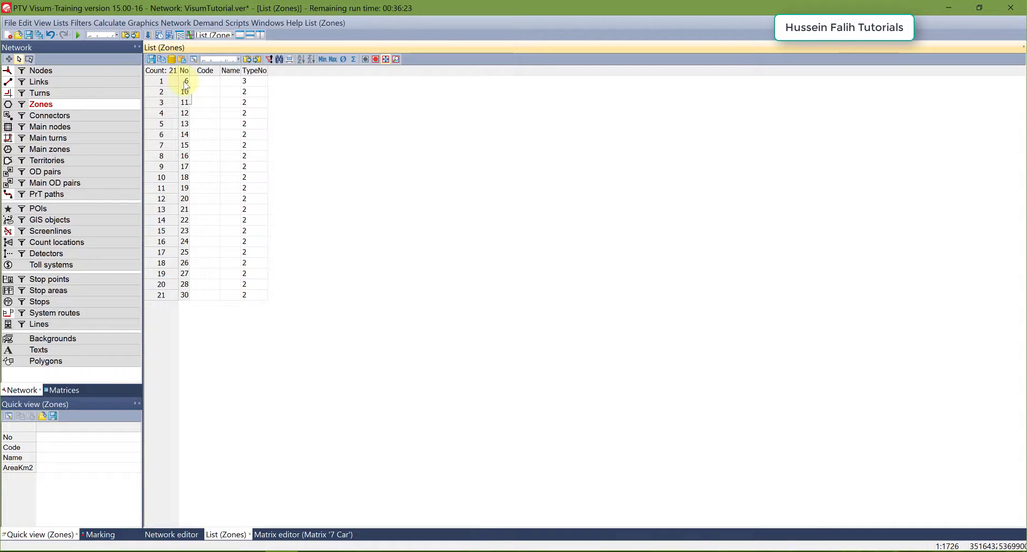
- Delete the 26–28 and 21–23 number range conditions from the zones filter
click(22, 104)
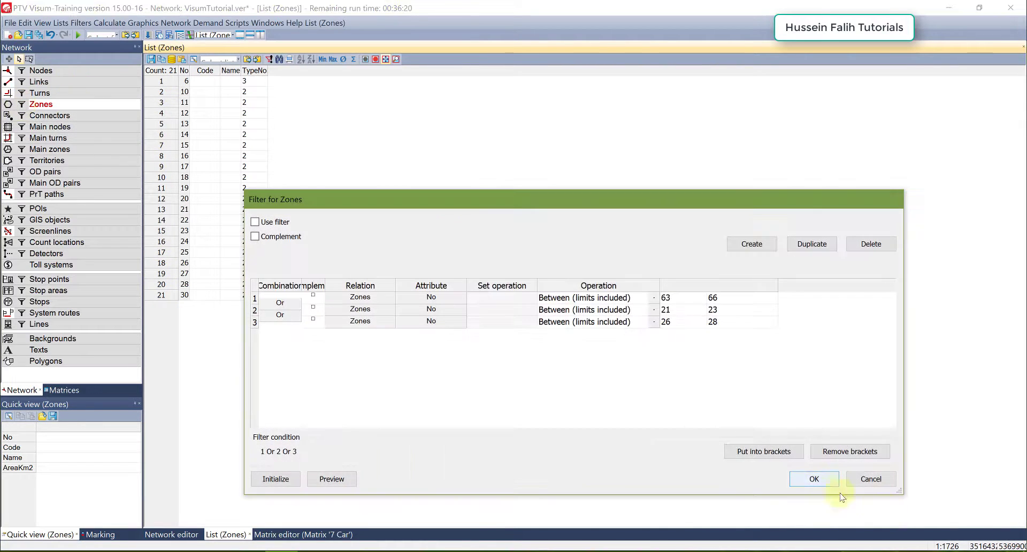
click(749, 322)
click(865, 248)
click(866, 247)
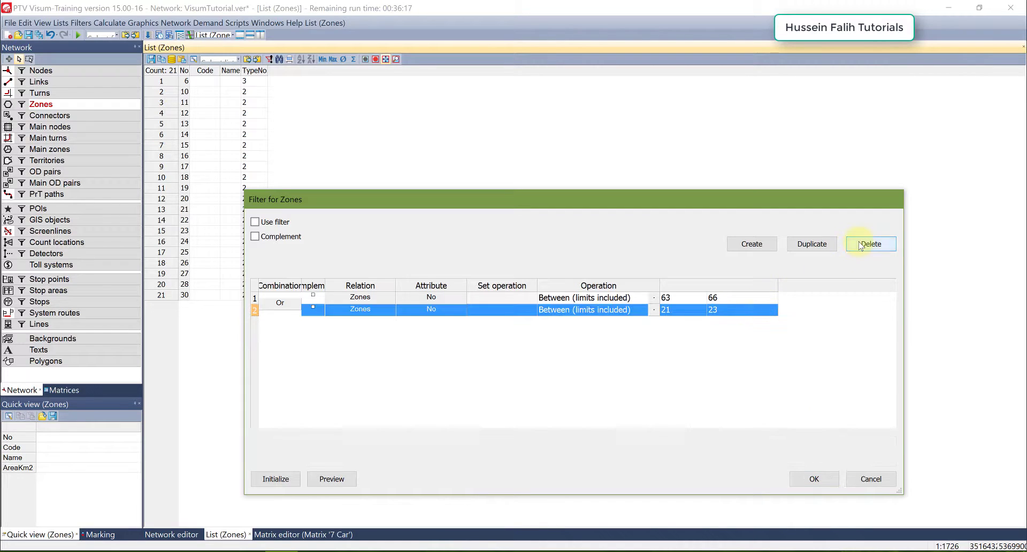
- Set the zones filter to the Number attribute between 10 and 21, limits included, and activate the filter
double_click(440, 302)
click(444, 98)
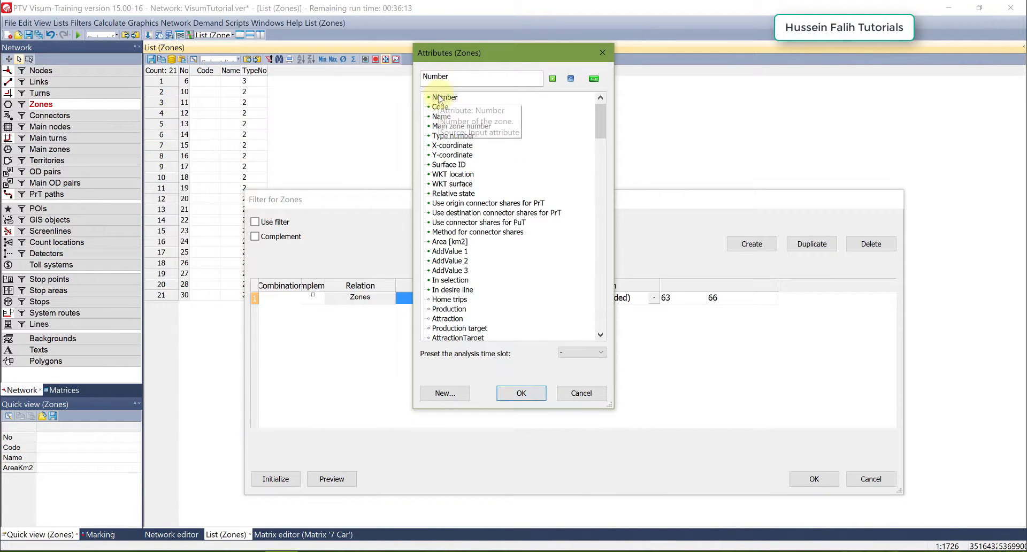
click(527, 395)
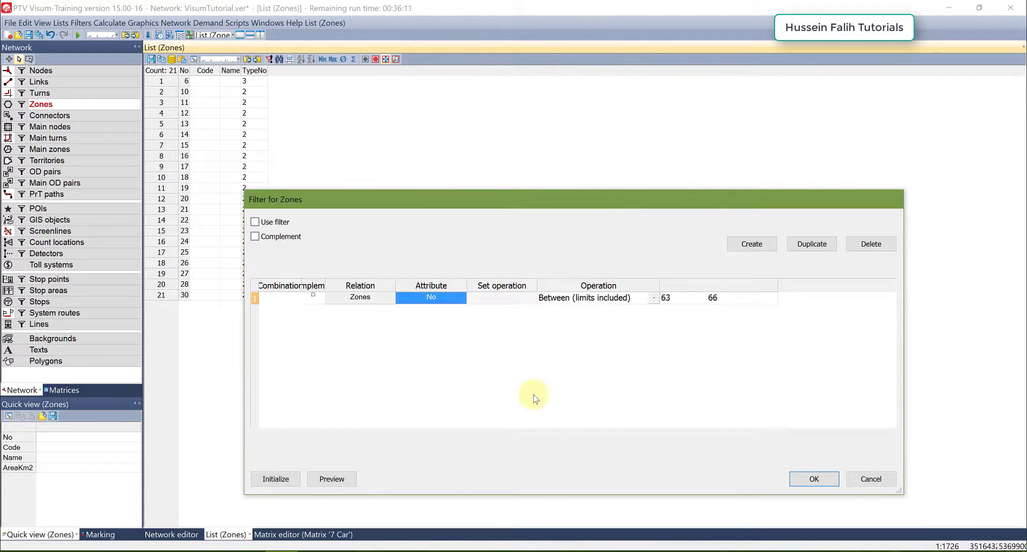
click(673, 302)
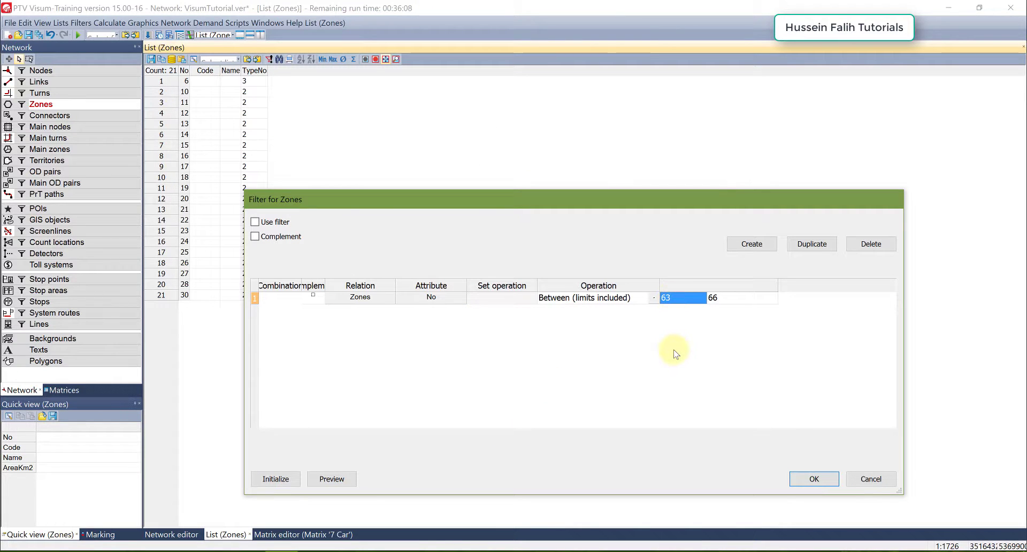
text(10)
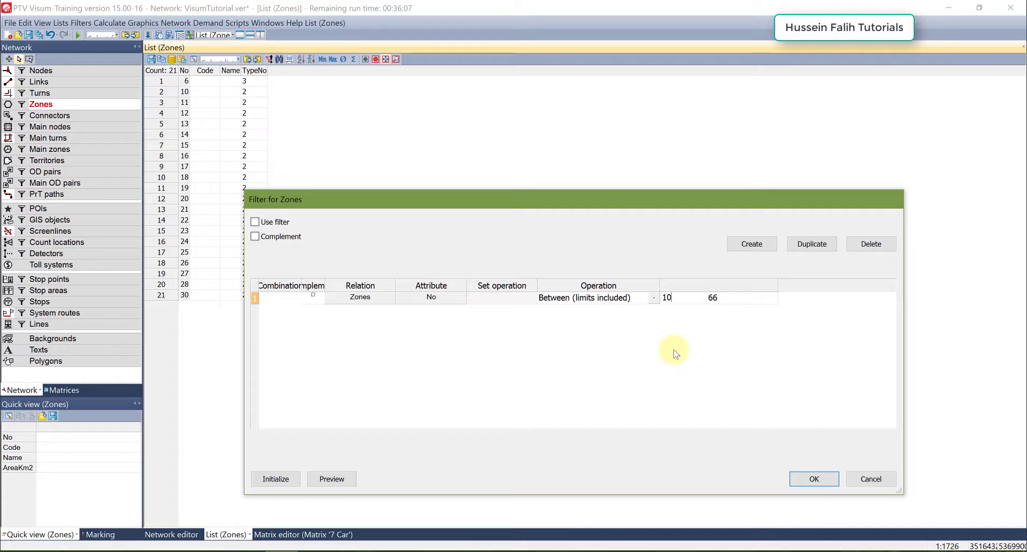
click(754, 299)
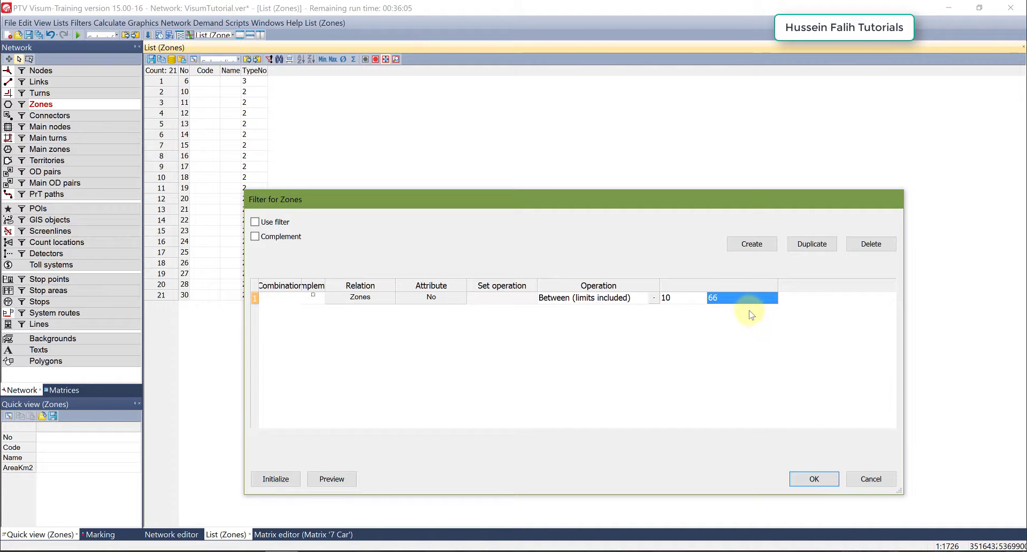
text(21)
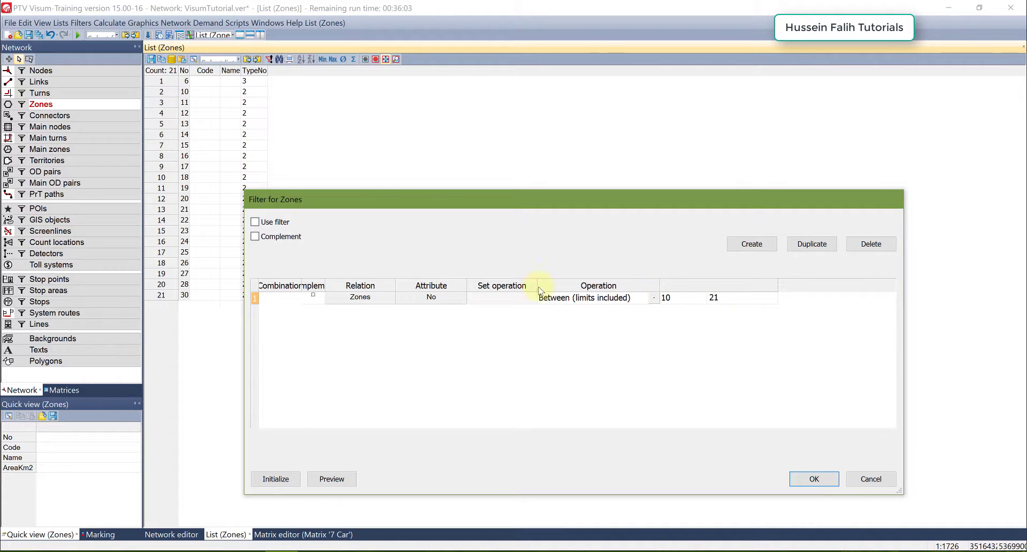
click(255, 222)
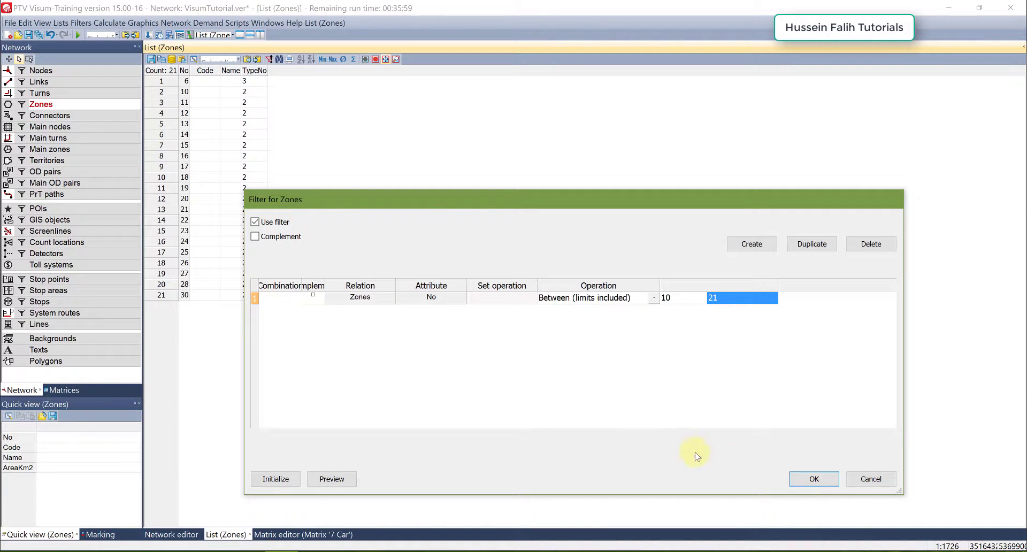
click(814, 479)
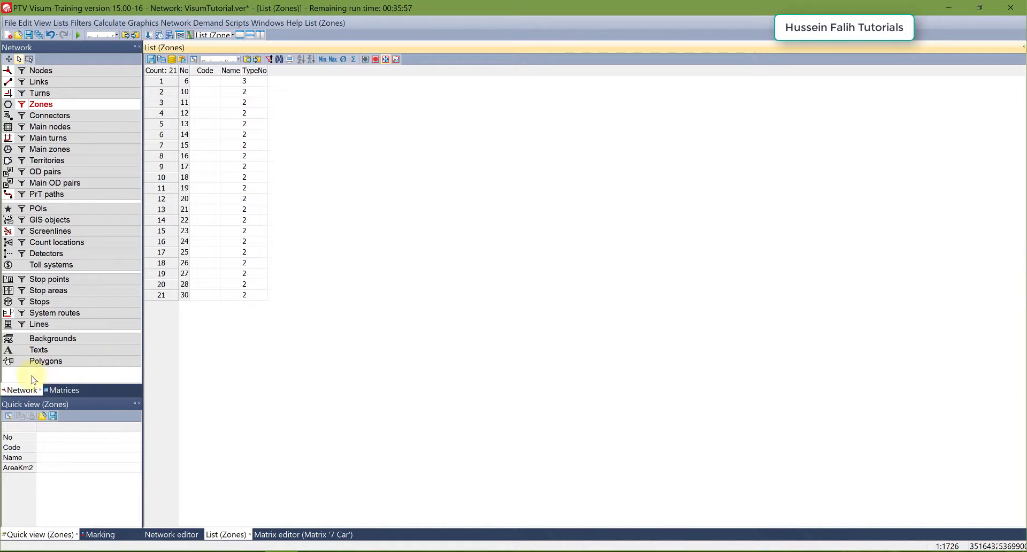
- Return to the Car demand matrix in the matrix editor and filter its view by active zones
click(59, 394)
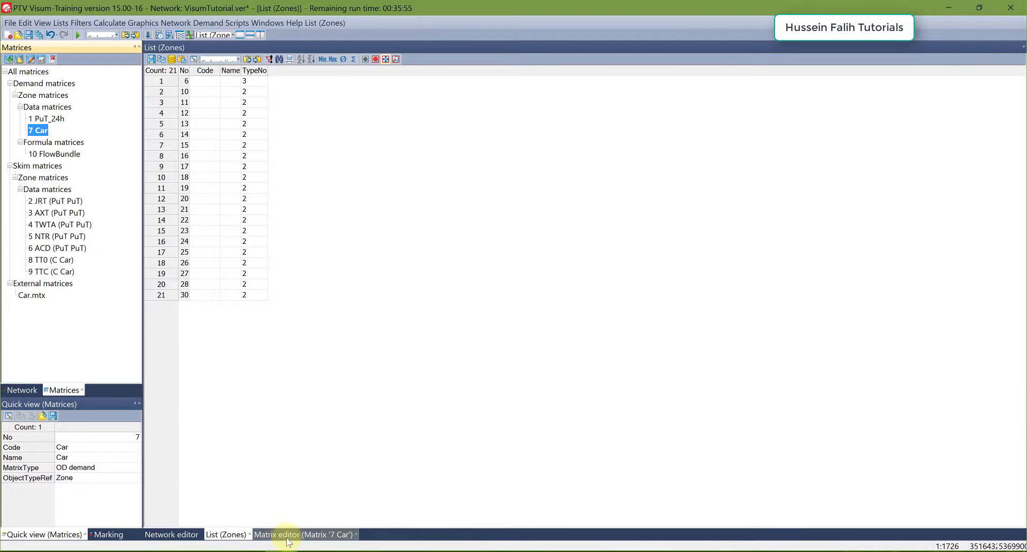
click(232, 35)
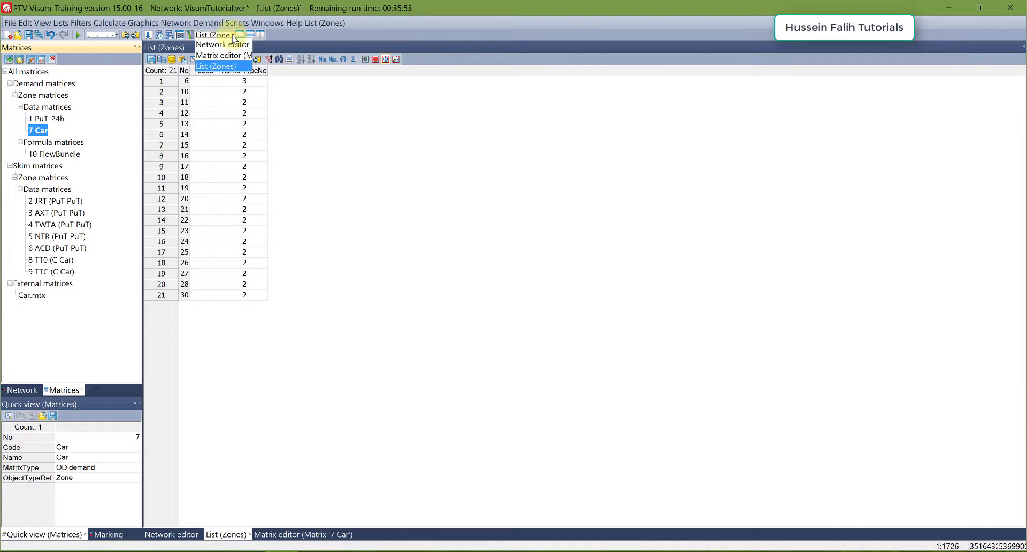
click(276, 534)
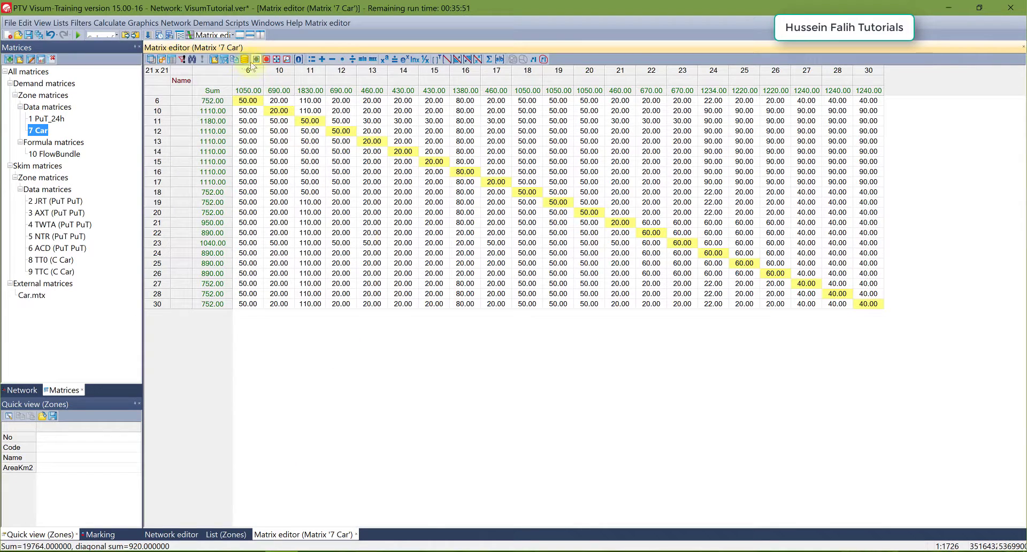
click(192, 60)
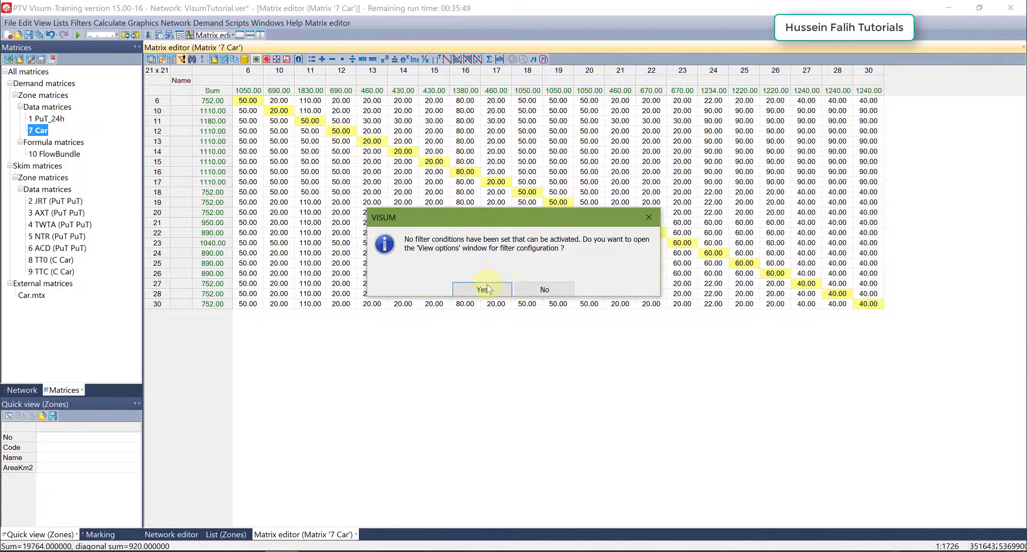
click(488, 289)
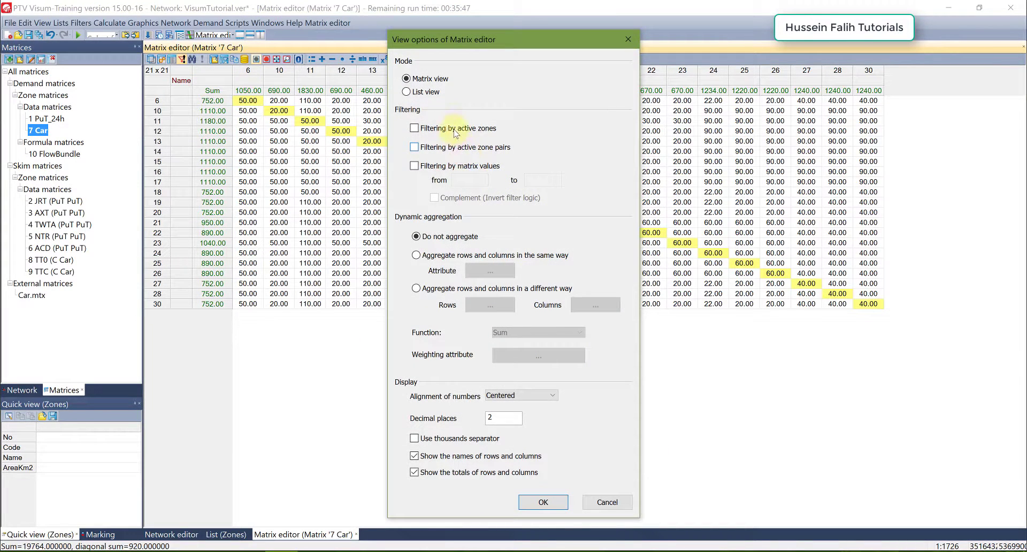
click(541, 503)
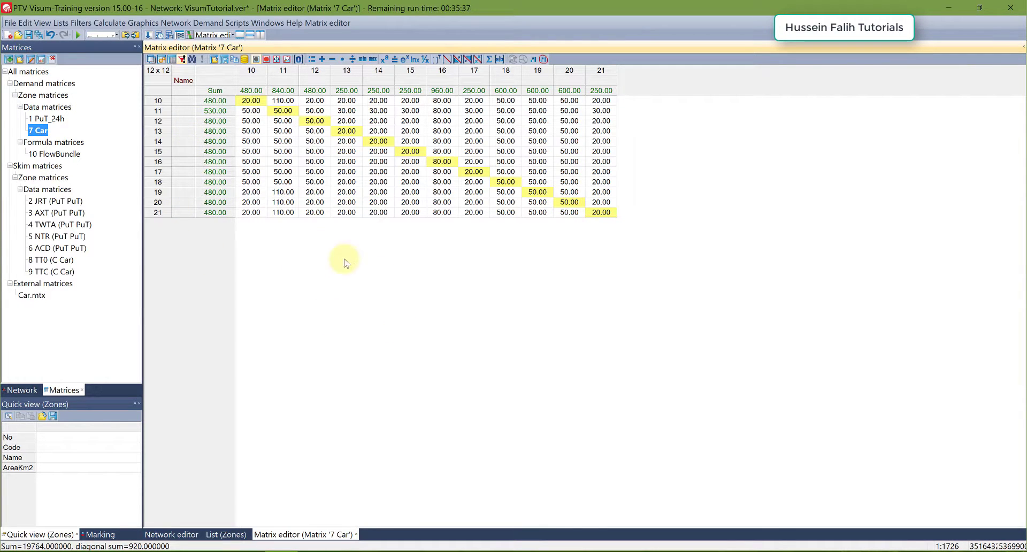
- Turn off the active zones filtering and filter the Car matrix view by matrix values from 20 to 80
click(184, 61)
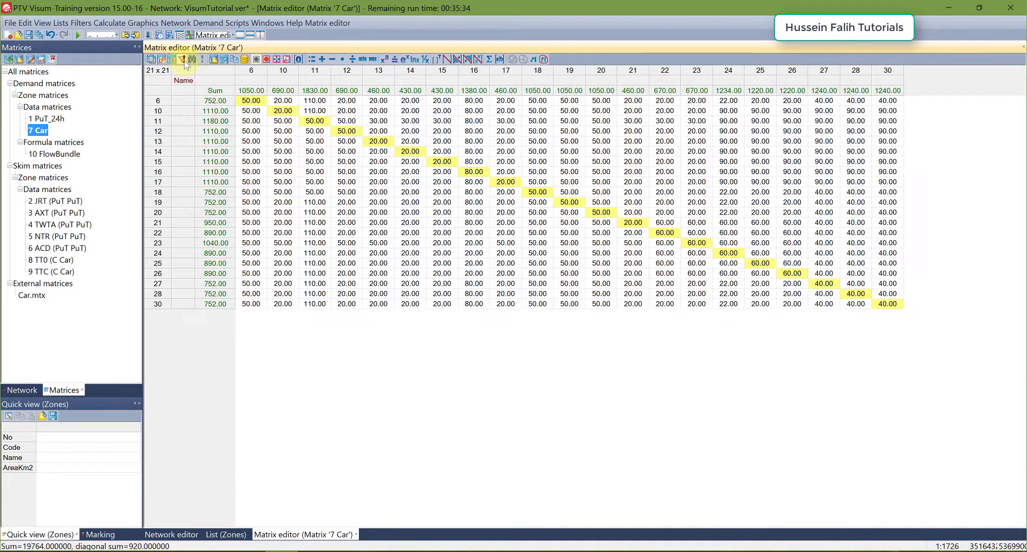
click(152, 59)
click(440, 168)
drag(482, 43, 642, 100)
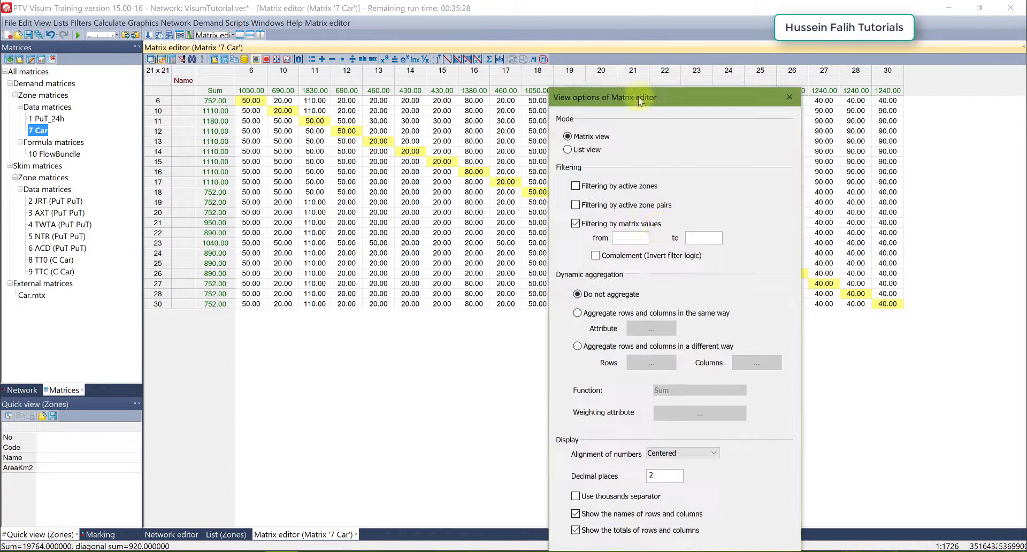
click(620, 239)
text(20)
drag(663, 97, 634, 77)
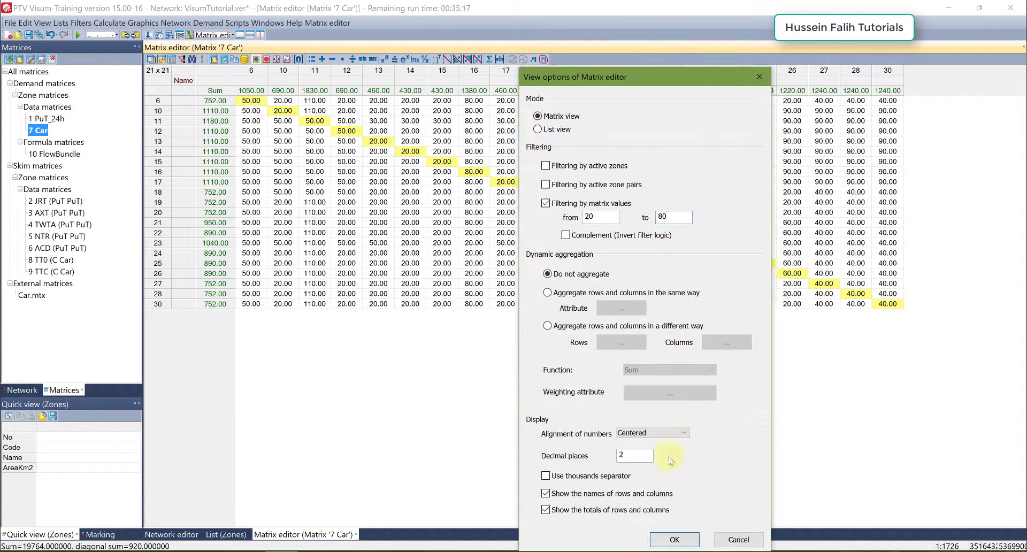
click(673, 540)
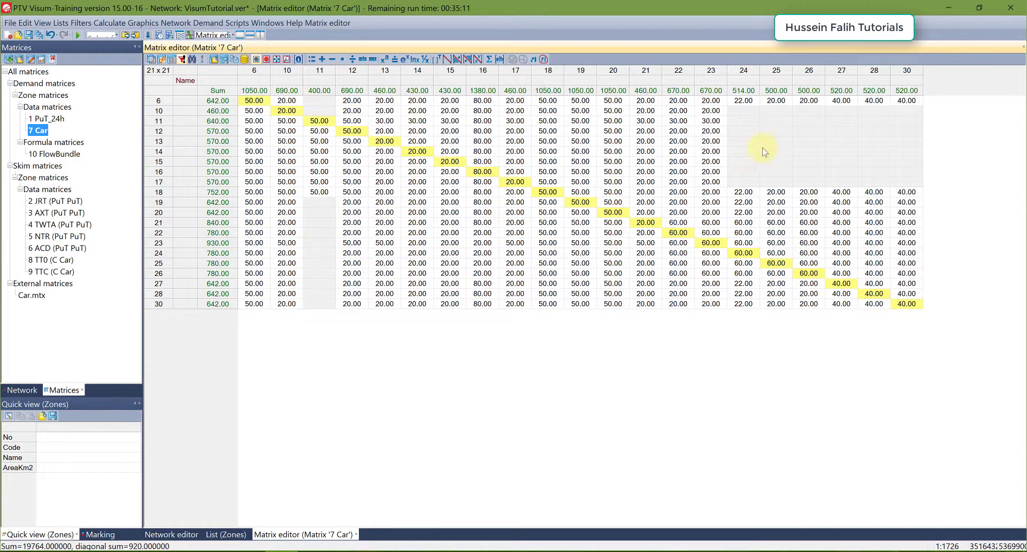
- Review the aggregation and display options of the matrix editor view and leave them without changes
click(165, 61)
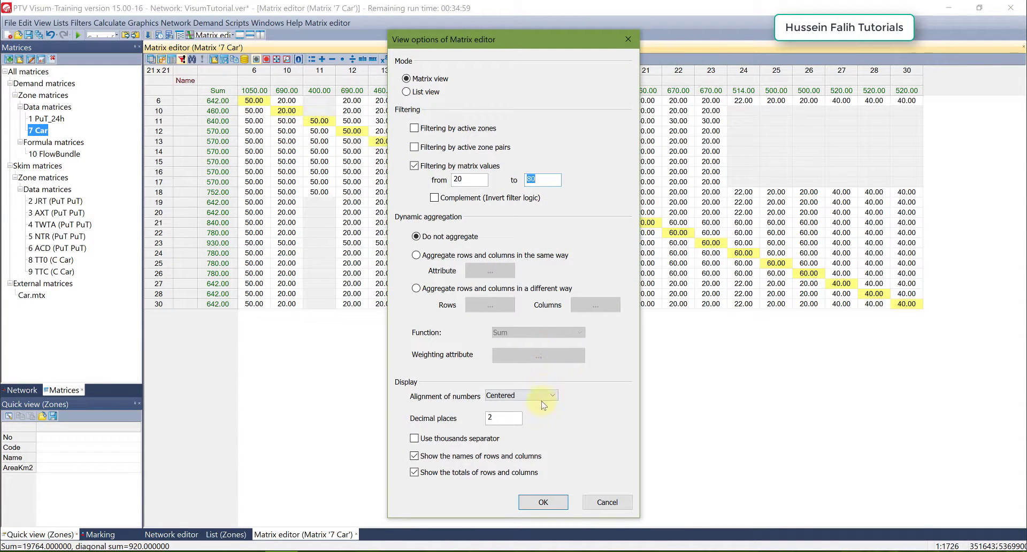
click(607, 507)
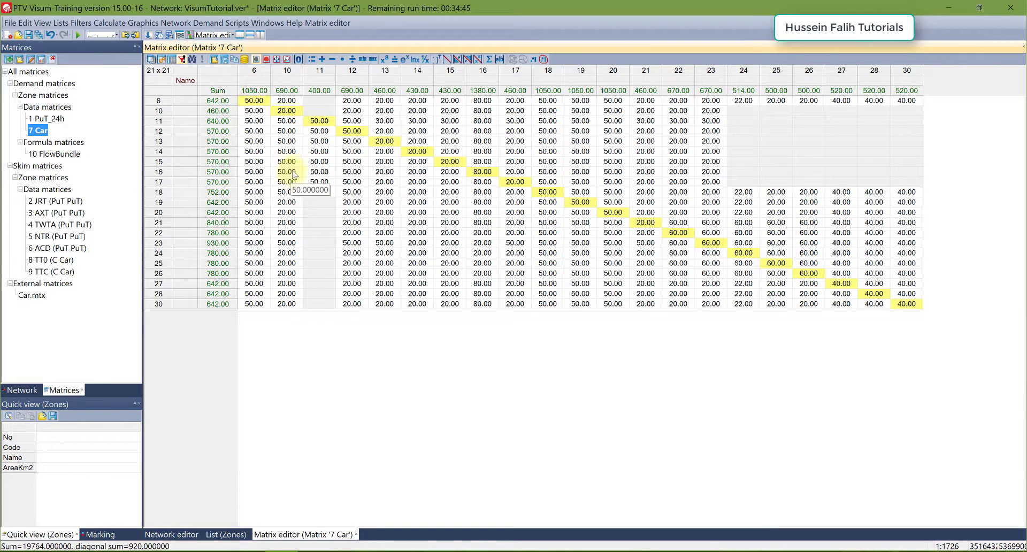
mouse_move(37, 134)
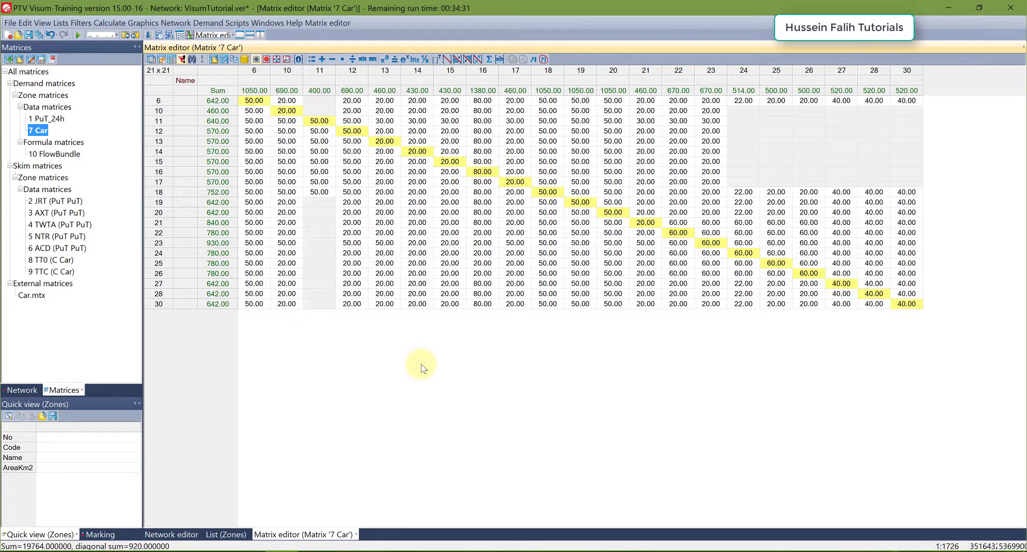
- Try to aggregate the active zones, declining the deletion of the assignment result for demand segment C
click(20, 389)
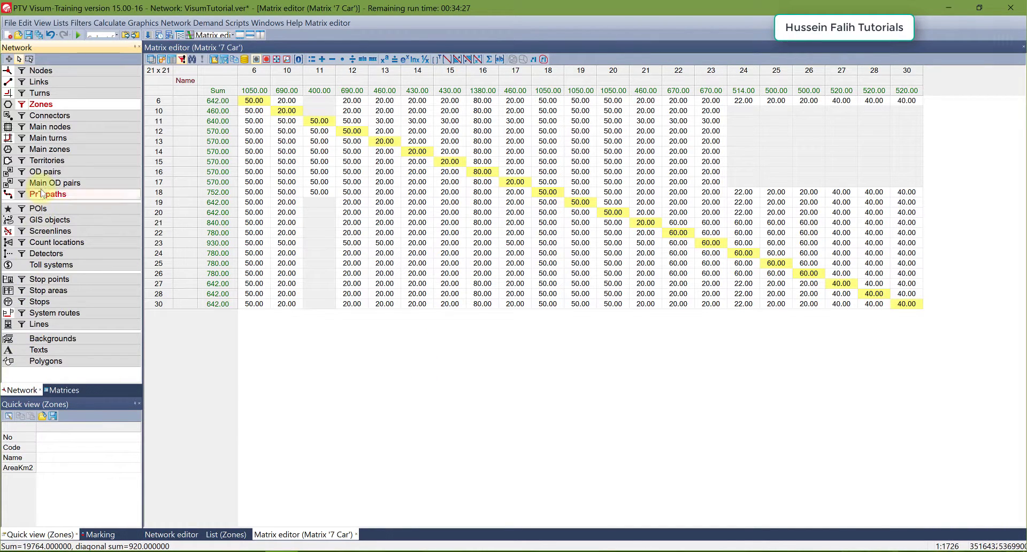
right_click(51, 109)
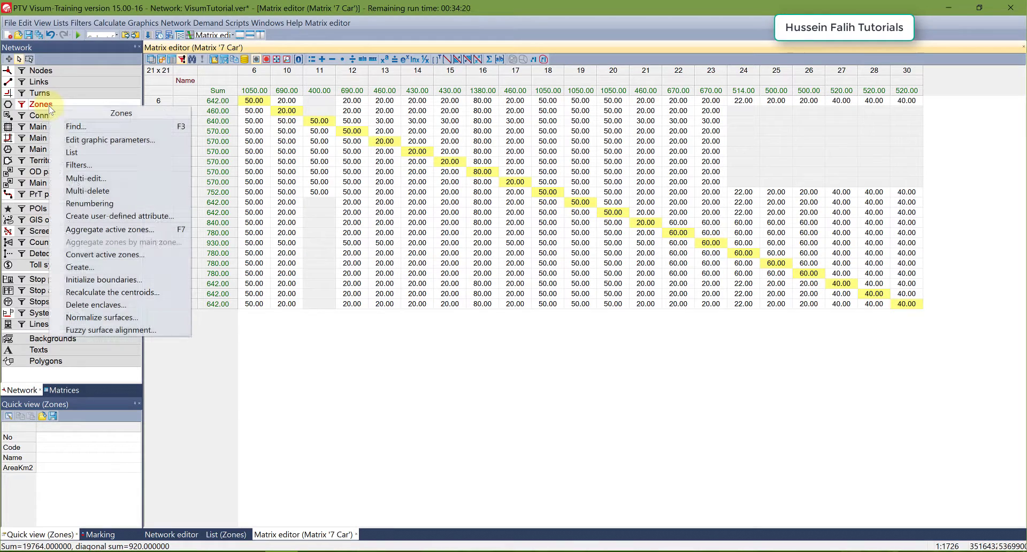
click(98, 230)
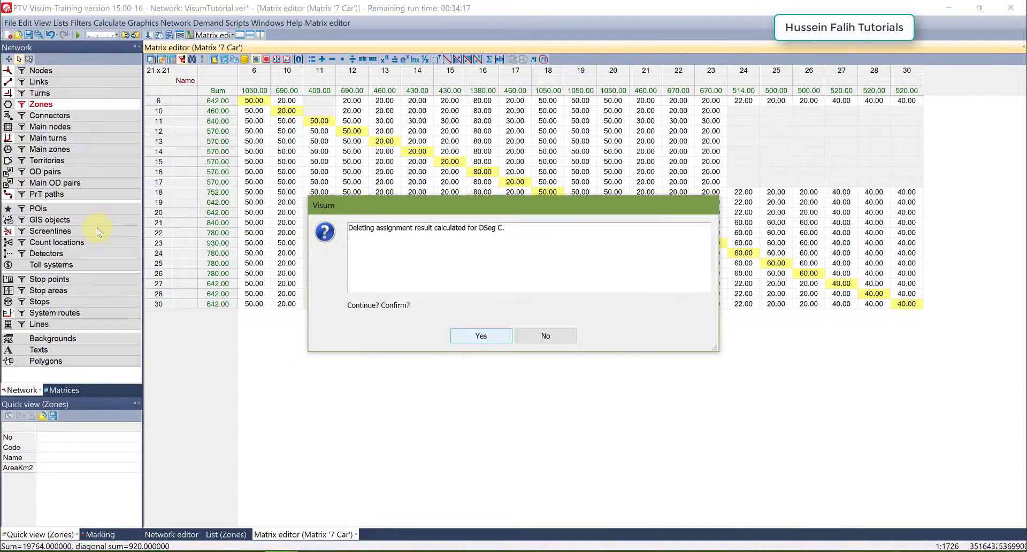
click(548, 336)
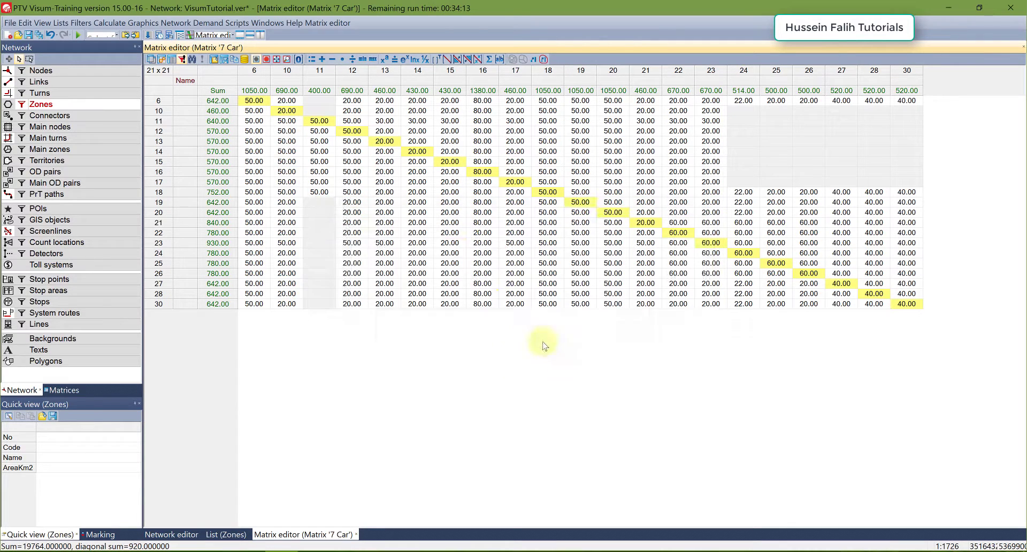
- Go back to the matrices overview and switch off the value filtering of the Car matrix view
click(62, 390)
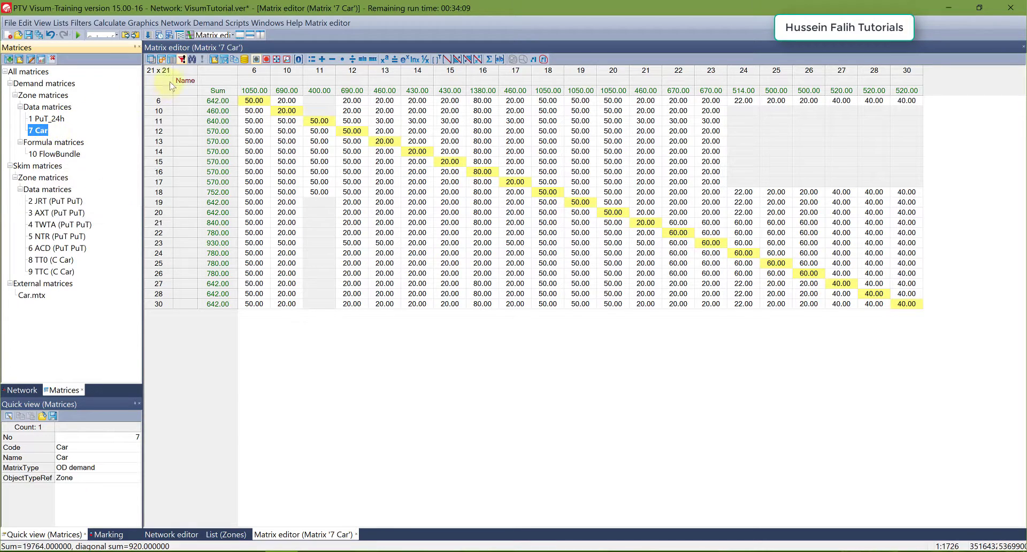
click(182, 59)
click(369, 394)
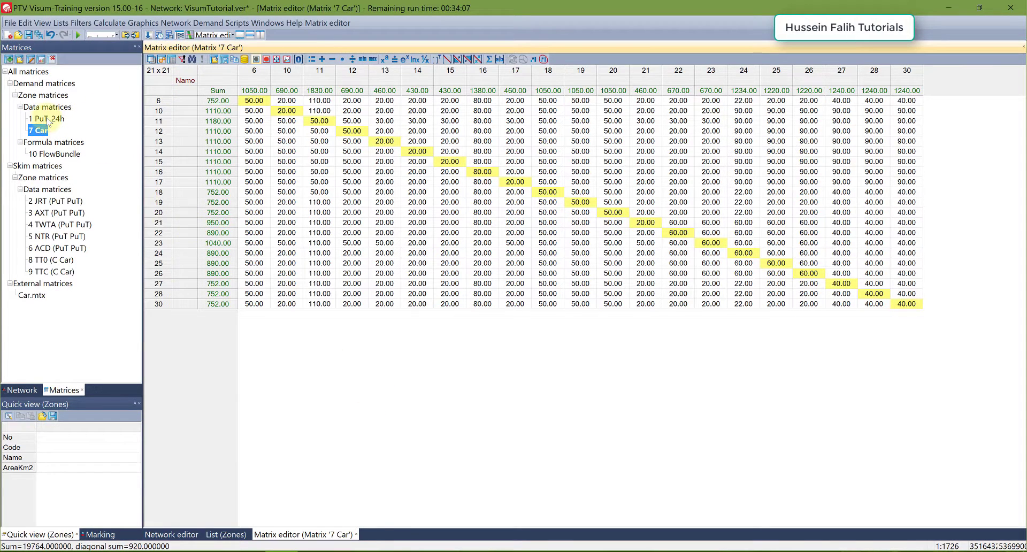
click(39, 131)
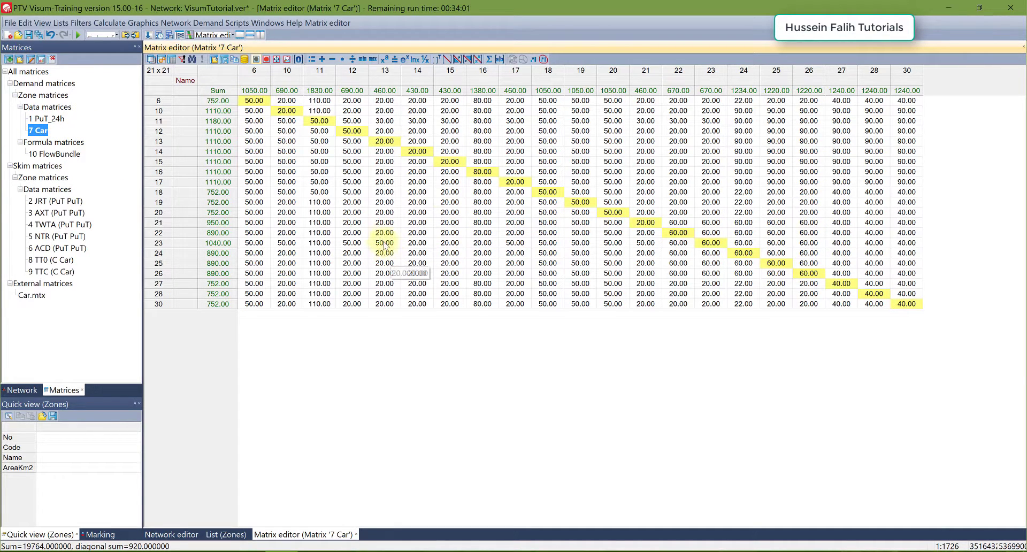
click(22, 390)
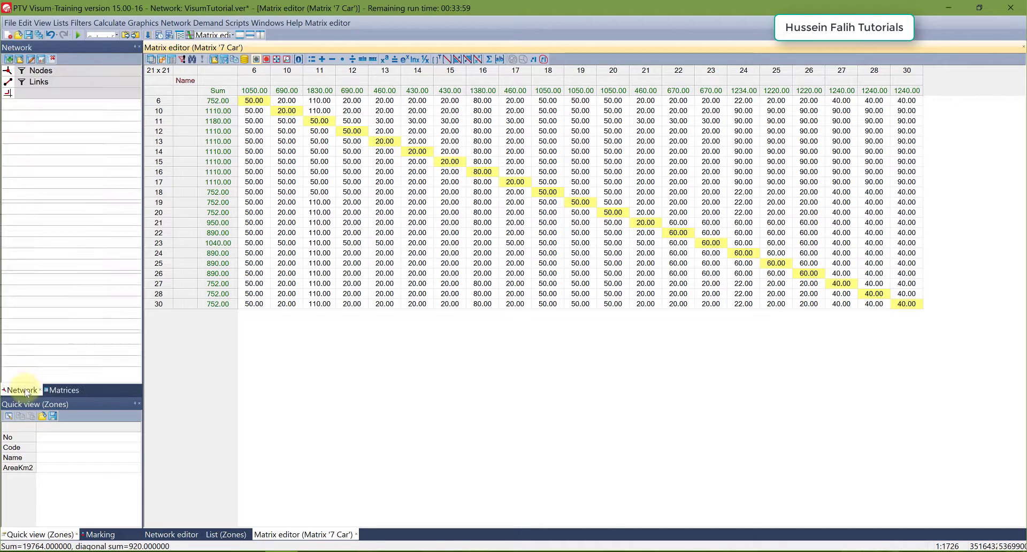
right_click(48, 105)
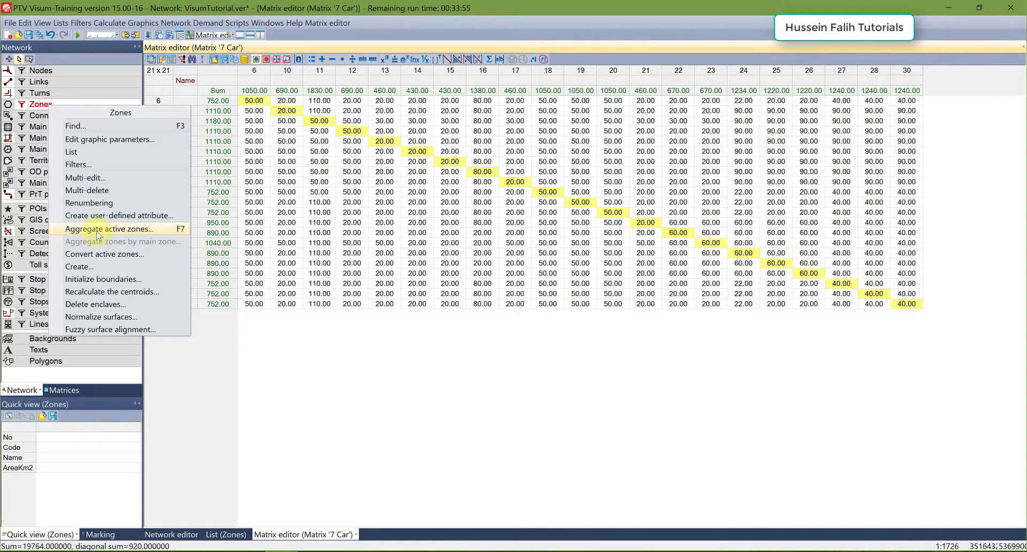
- View the external matrix Car.mtx in the matrix editor and close it again to return to the Car demand matrix
click(52, 392)
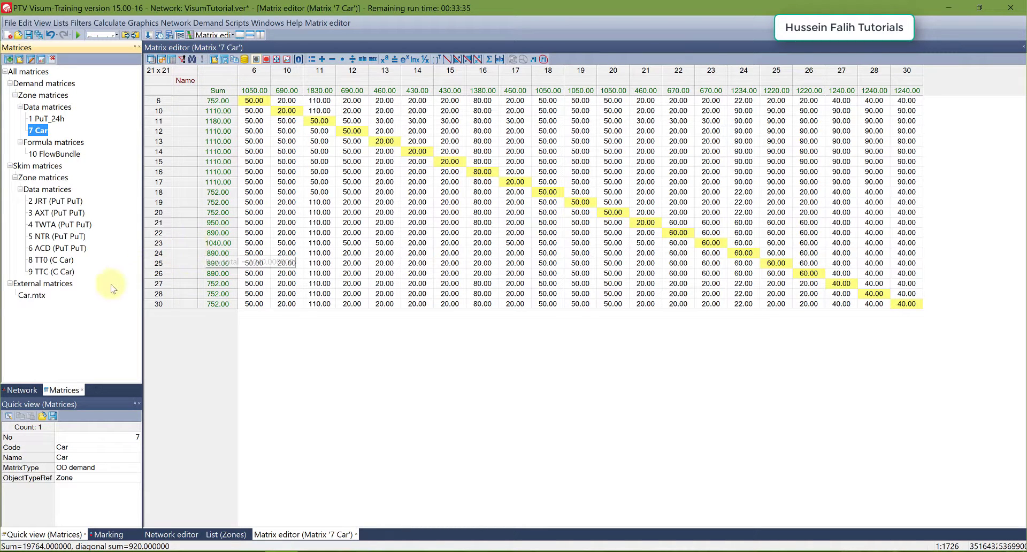
click(30, 299)
double_click(31, 299)
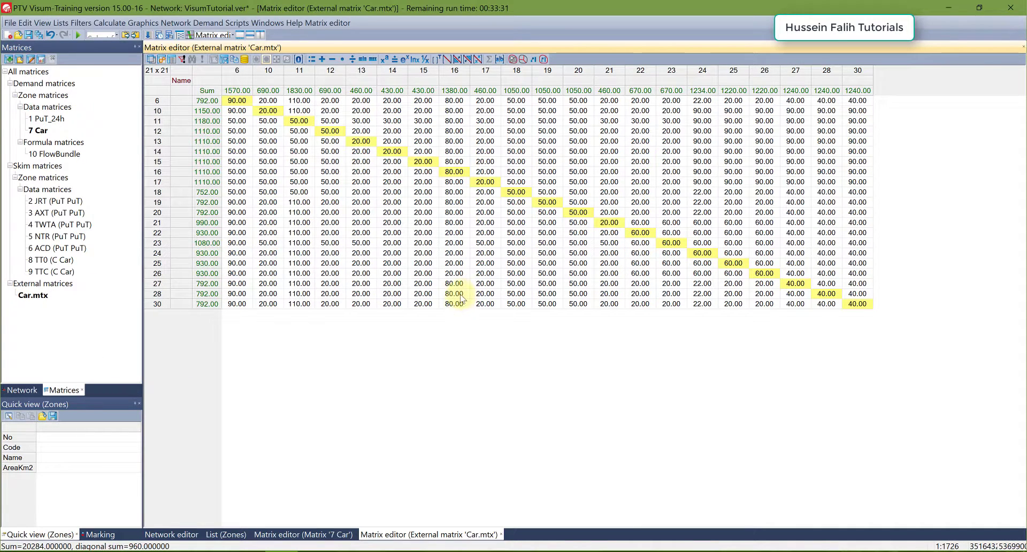
click(32, 299)
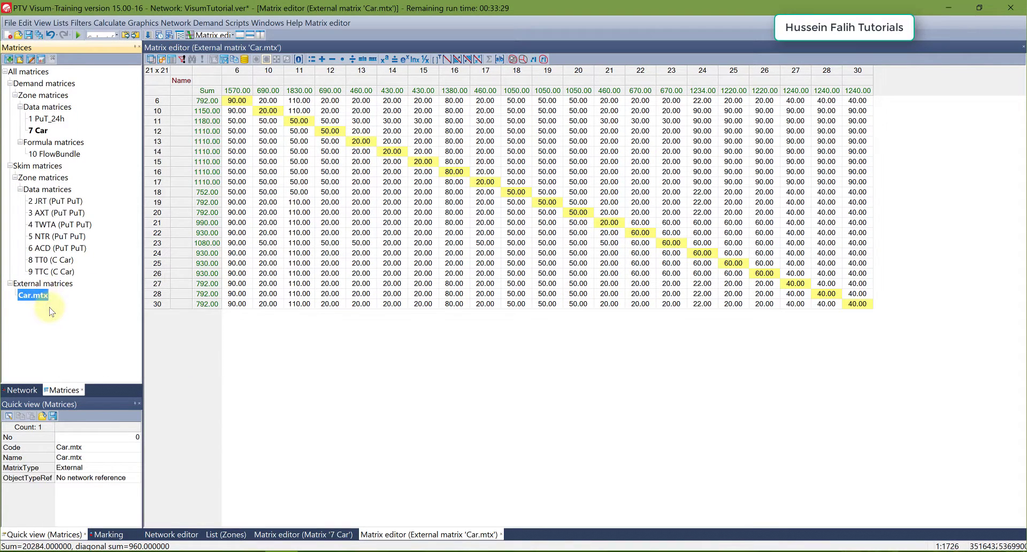
click(1023, 50)
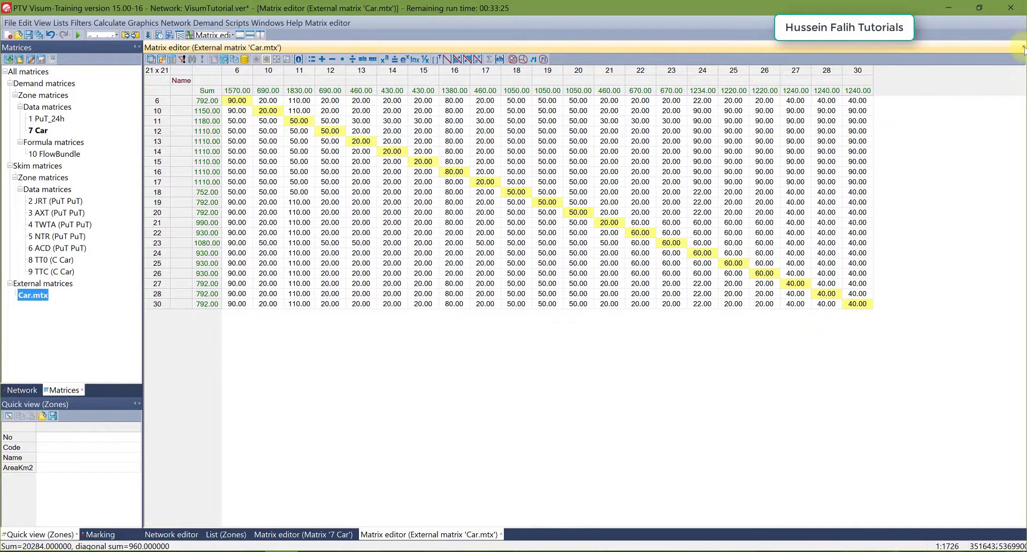
click(1024, 47)
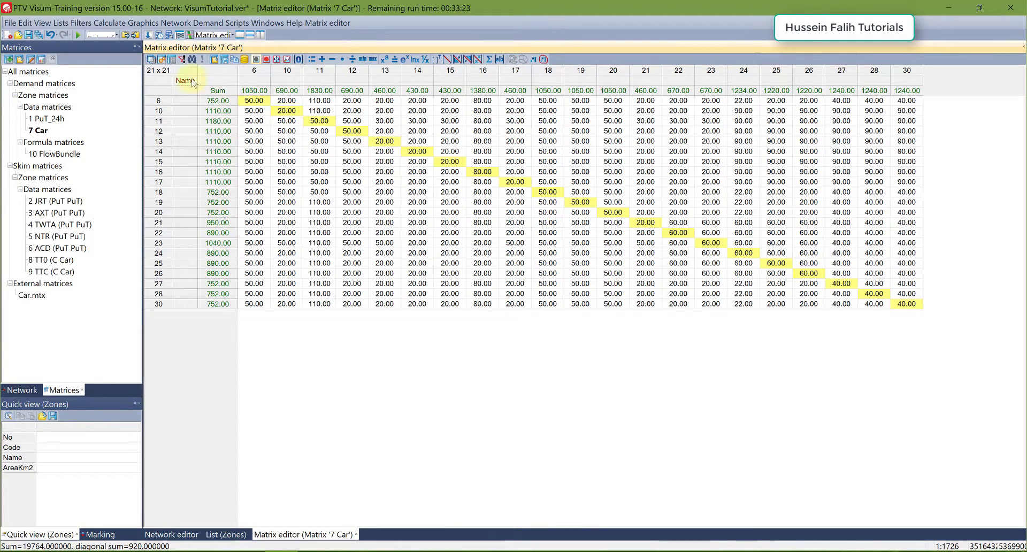
- Generate one external matrix with code and name Agg, using zone dimension and transferring the zone numbers and names
click(208, 22)
mouse_move(229, 89)
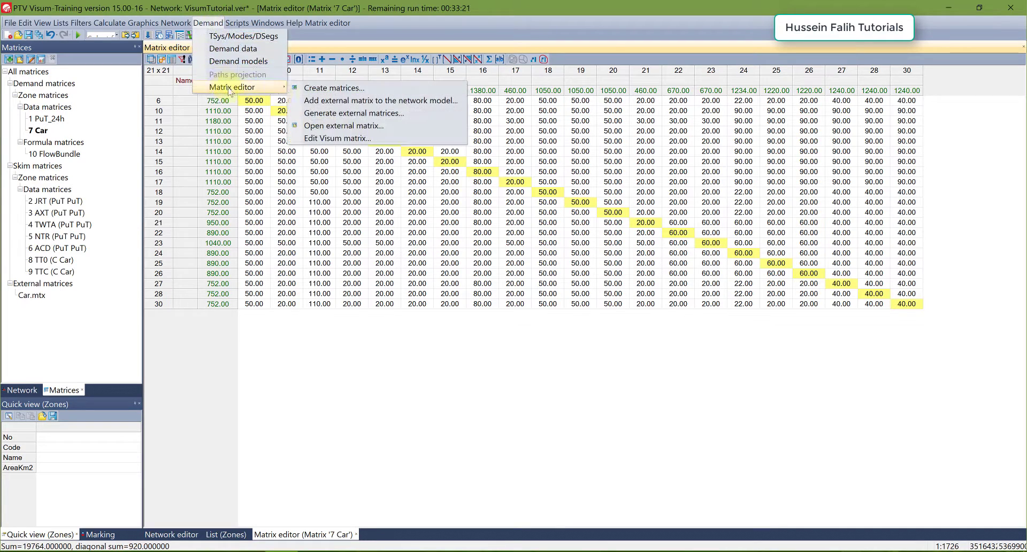
click(326, 113)
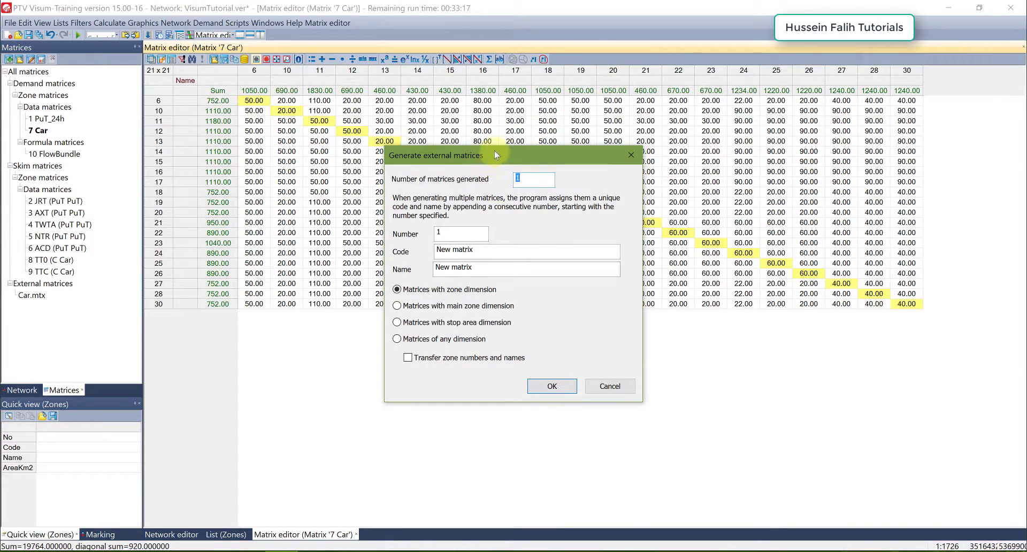
click(489, 250)
drag(473, 249, 374, 250)
text(Agg)
key(Tab)
text(Agg)
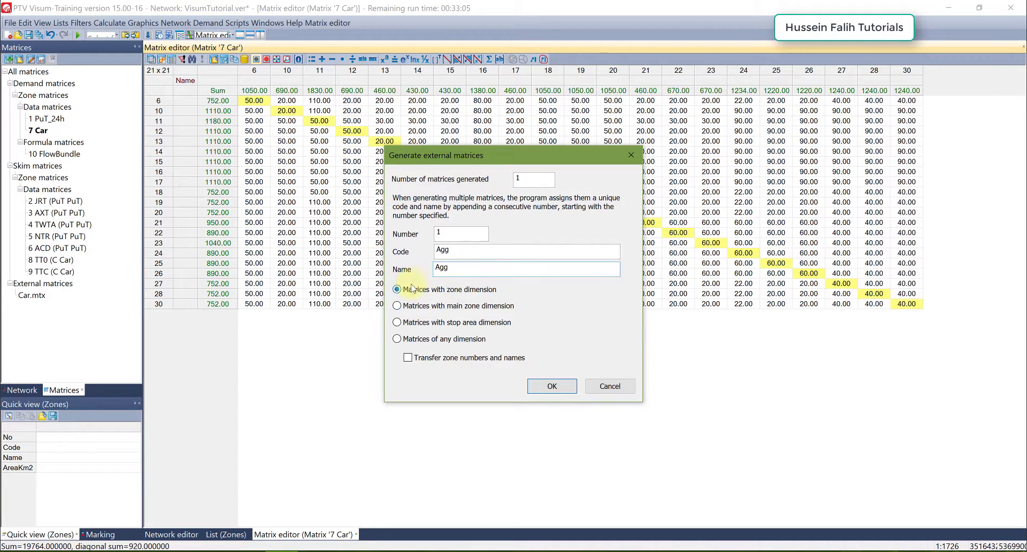
click(409, 358)
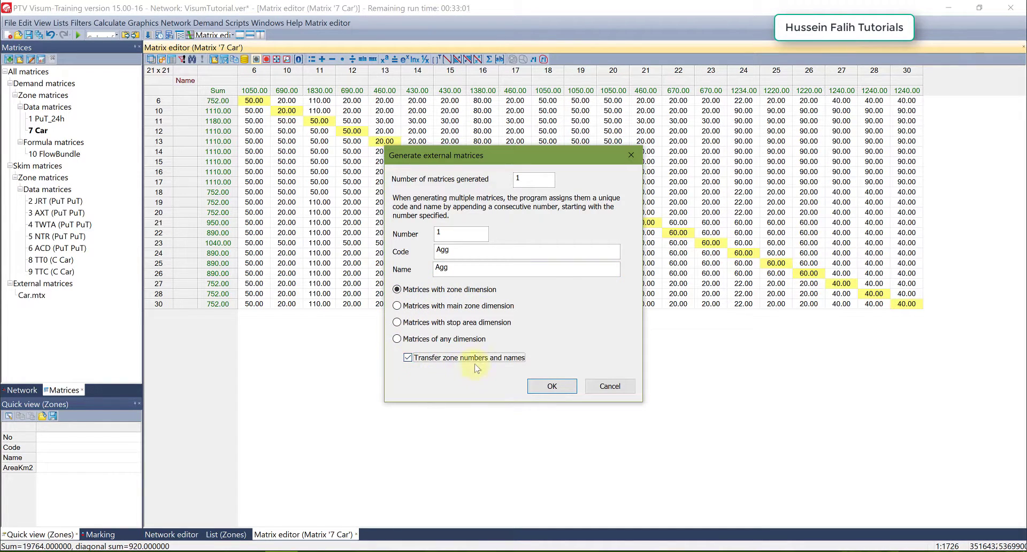
click(551, 386)
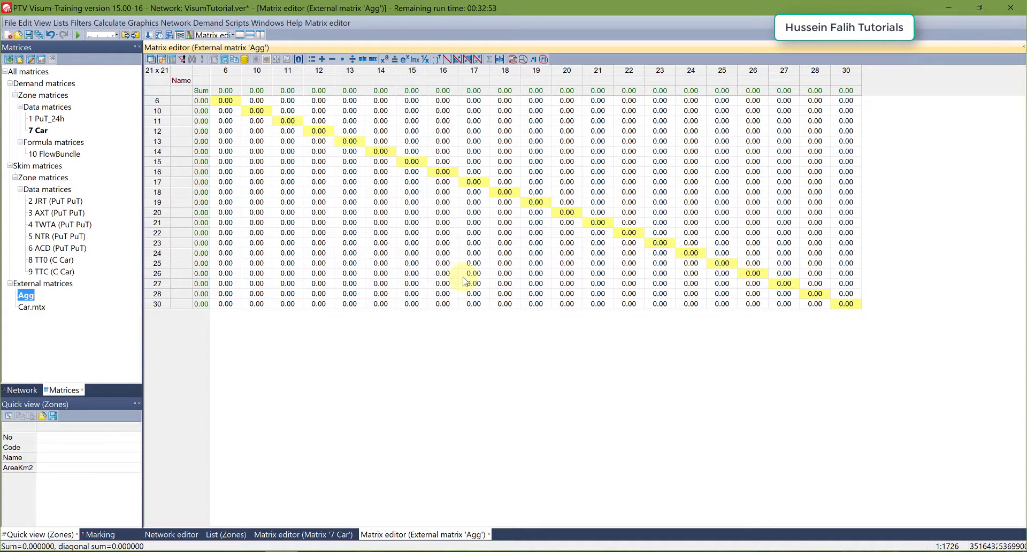
- Set the values of the external matrix Agg from the demand matrix 7 Car
mouse_move(37, 135)
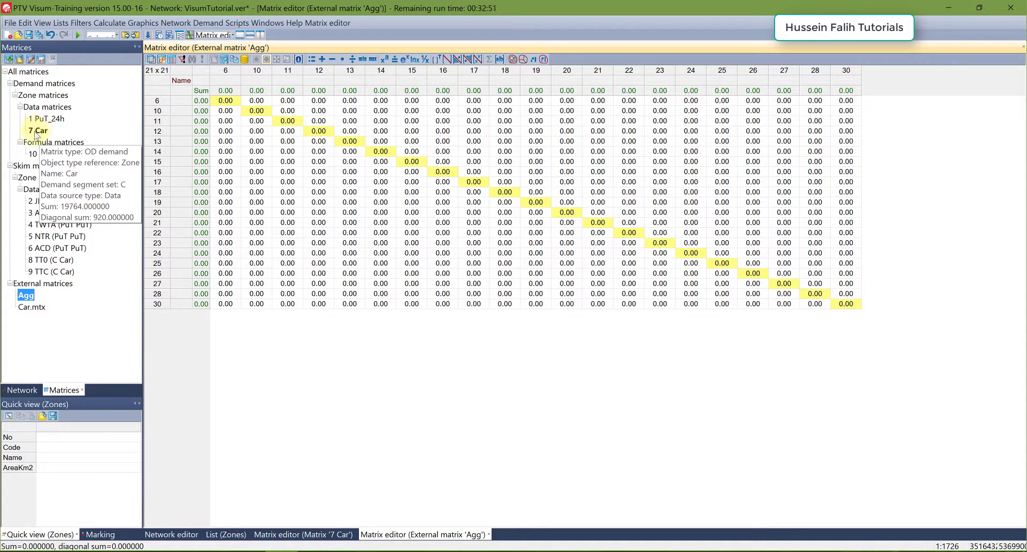
right_click(28, 302)
mouse_move(124, 498)
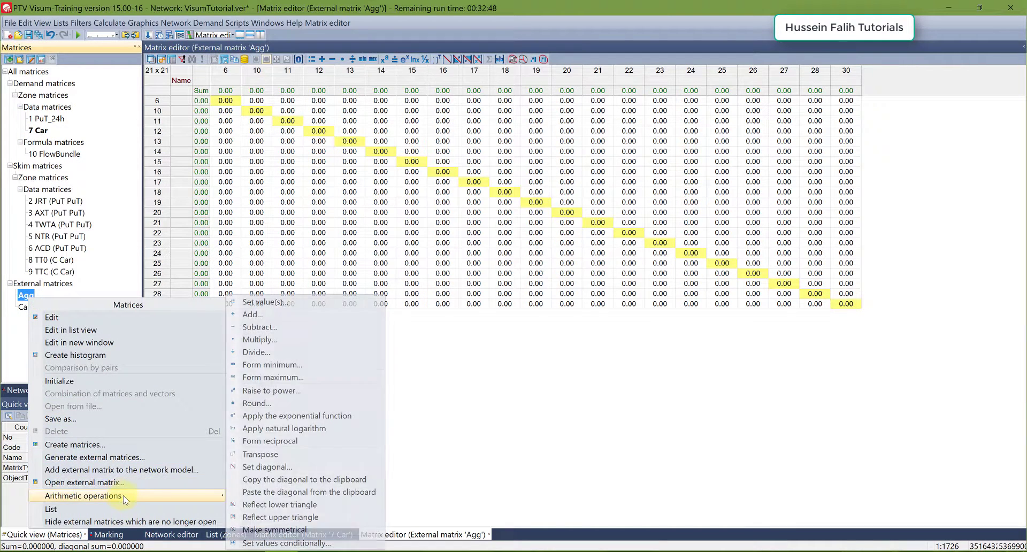
click(276, 304)
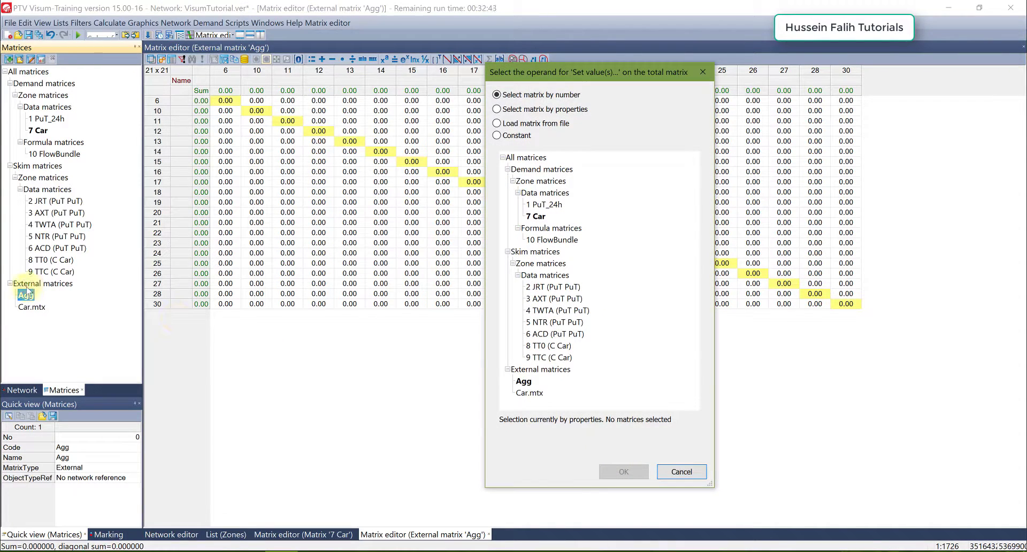
double_click(537, 217)
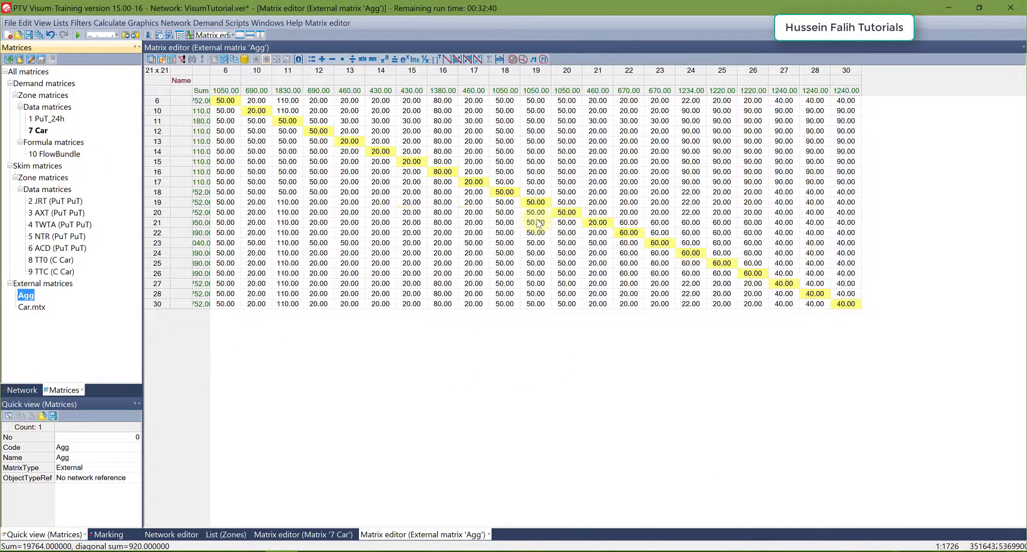
- Widen the Sum column of the Agg matrix so that the row totals are fully readable
click(212, 74)
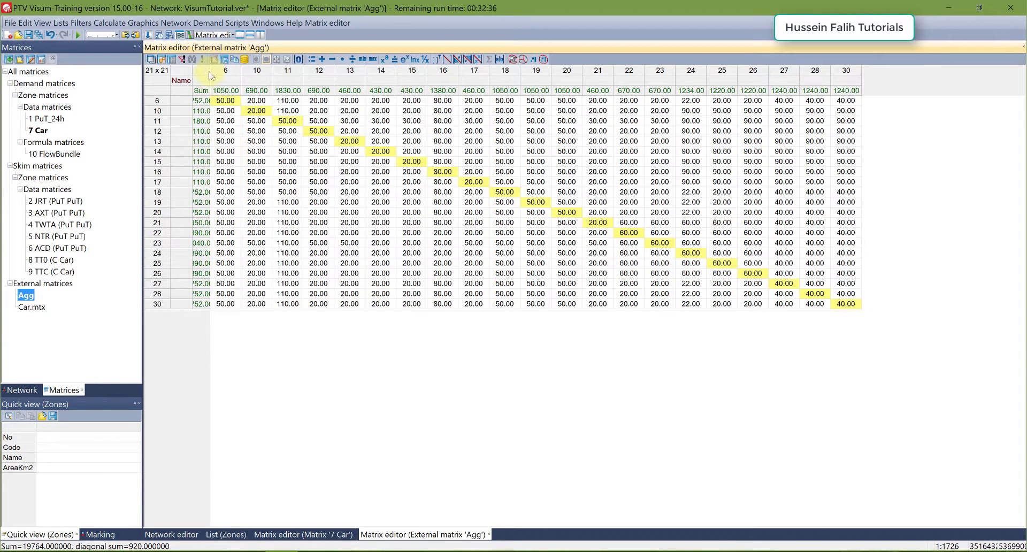
click(214, 72)
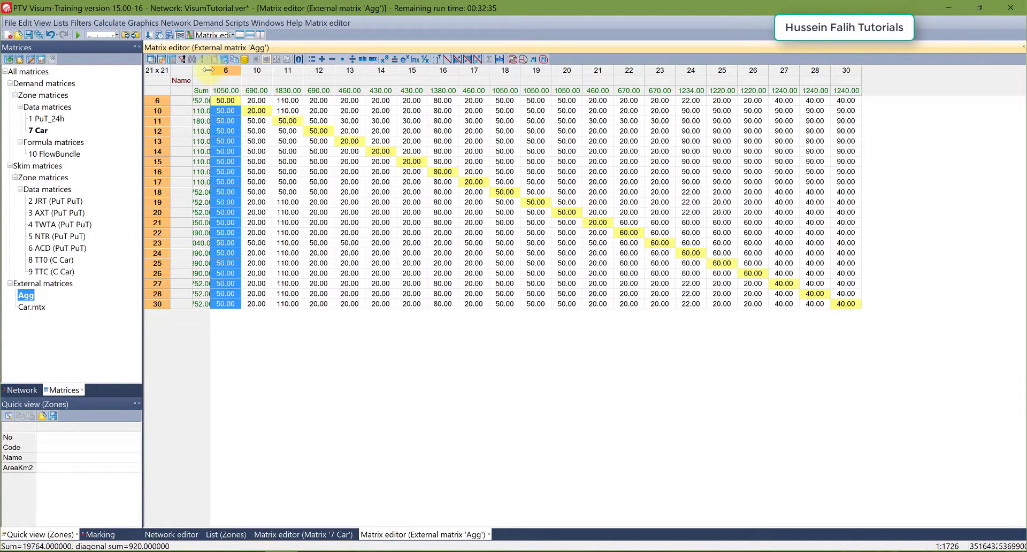
drag(209, 70, 225, 70)
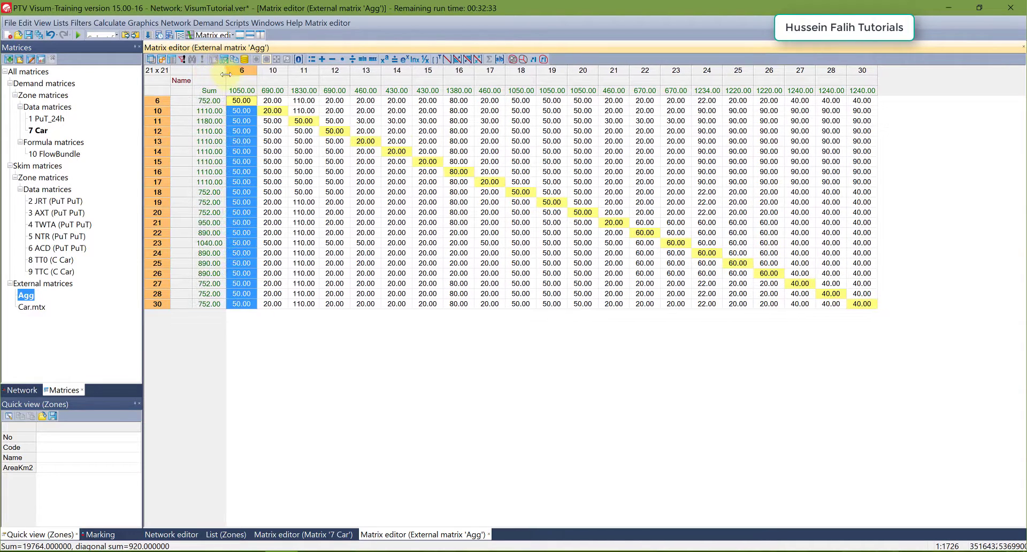
click(259, 357)
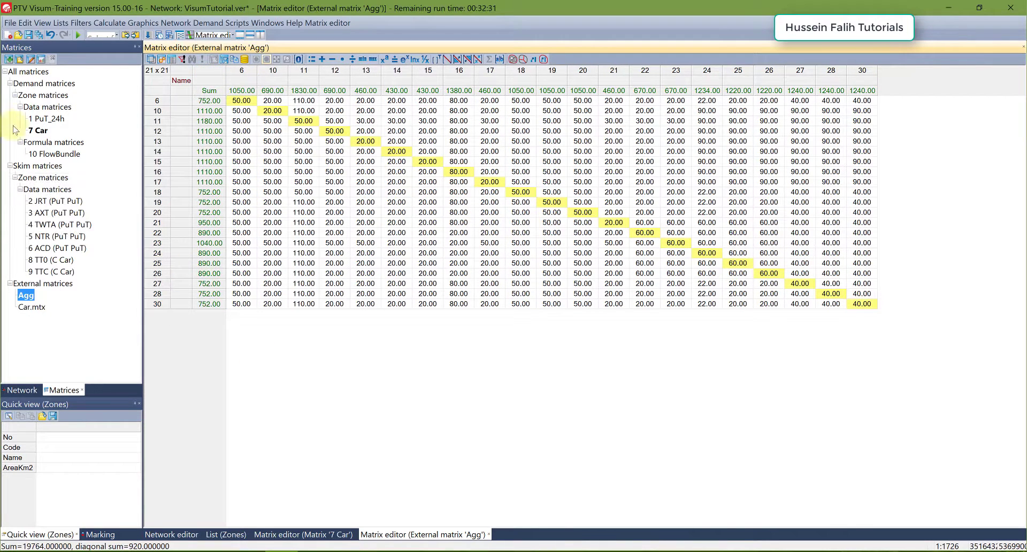
mouse_move(40, 134)
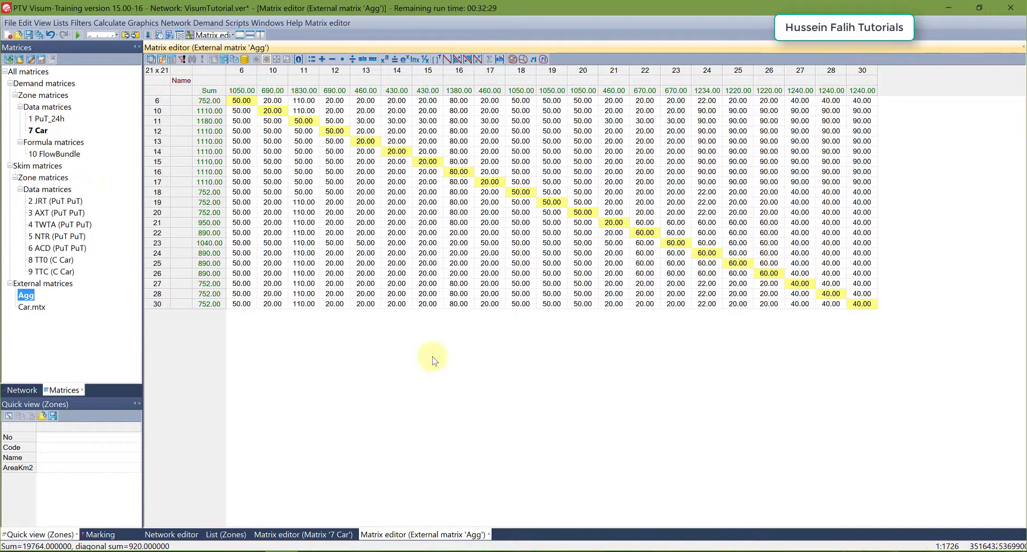
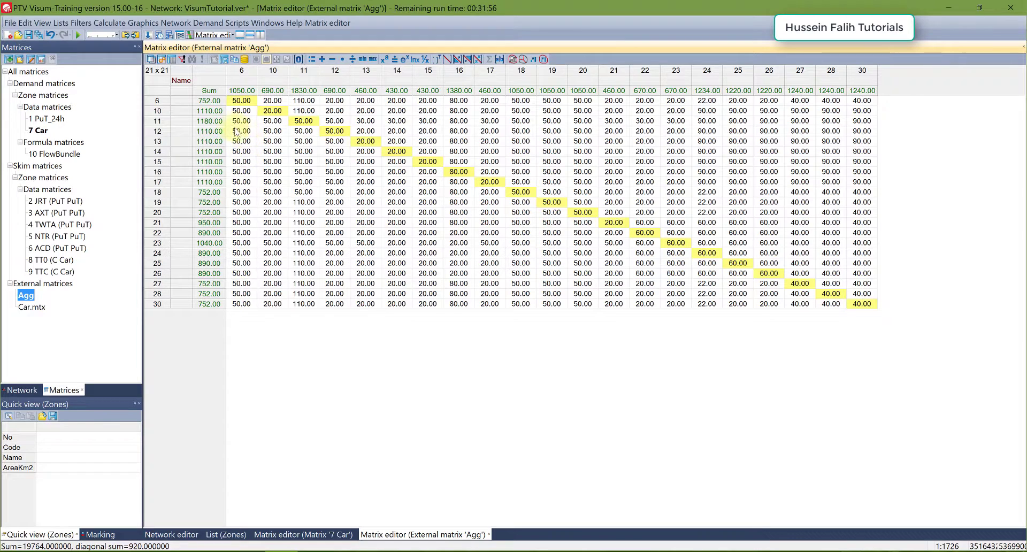
drag(242, 131, 797, 289)
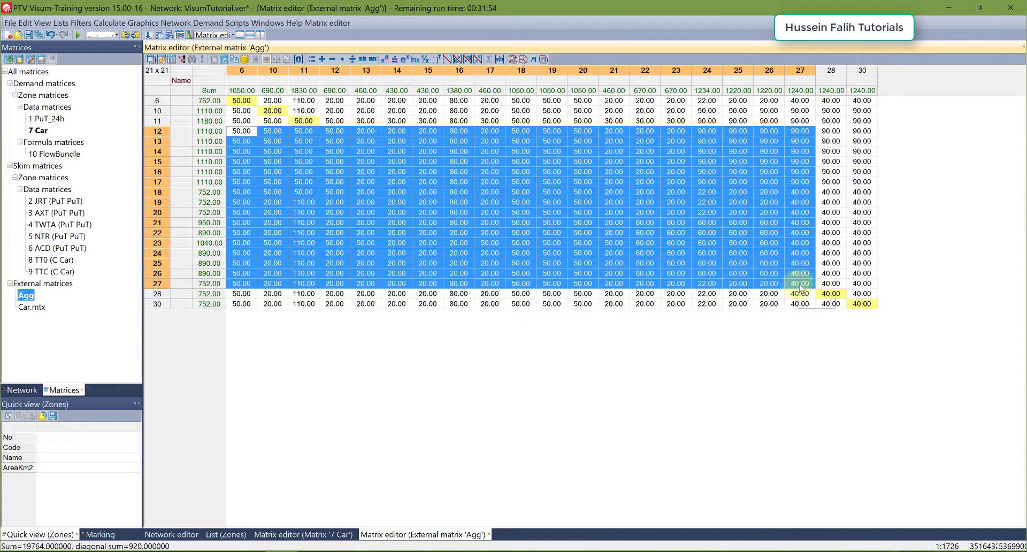
click(606, 385)
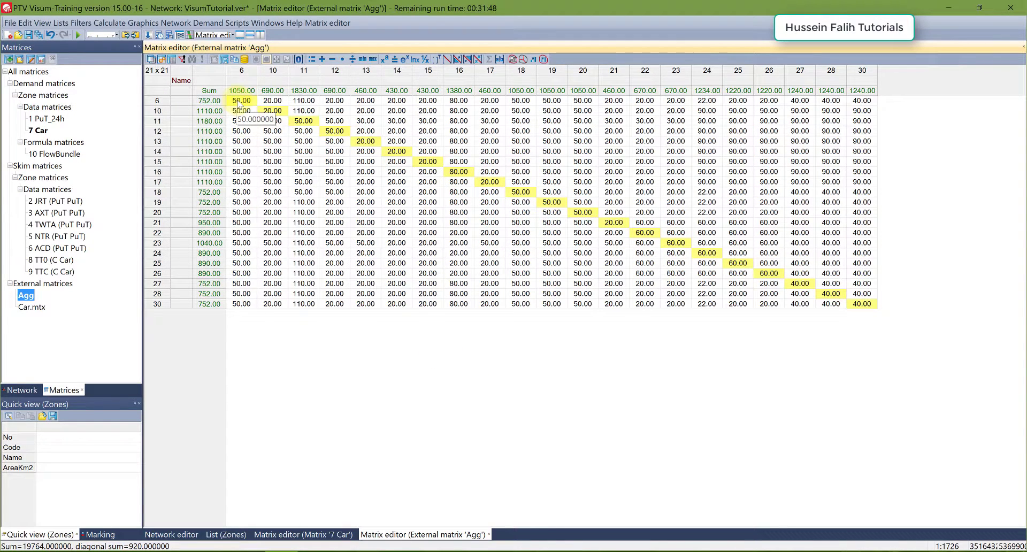
drag(238, 102, 487, 225)
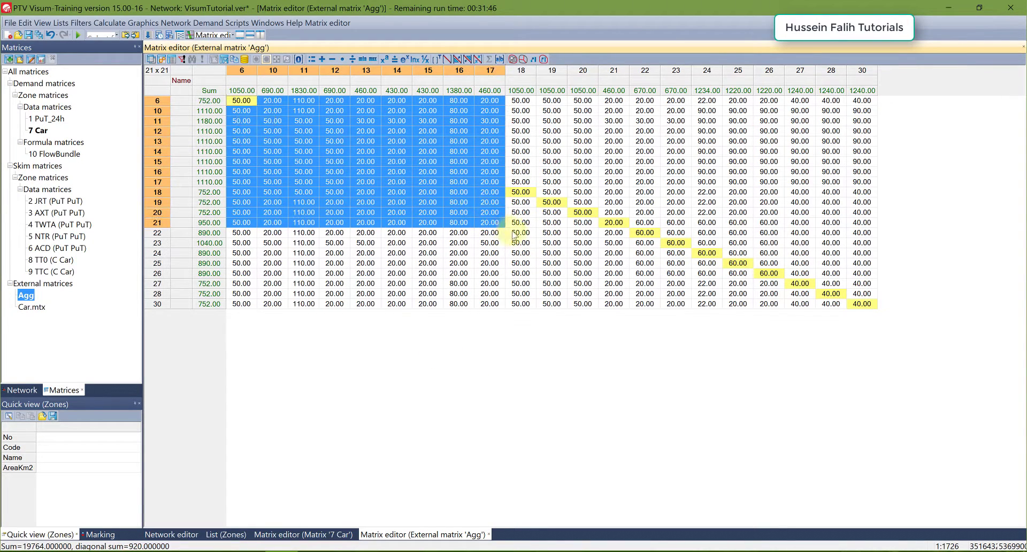
click(488, 359)
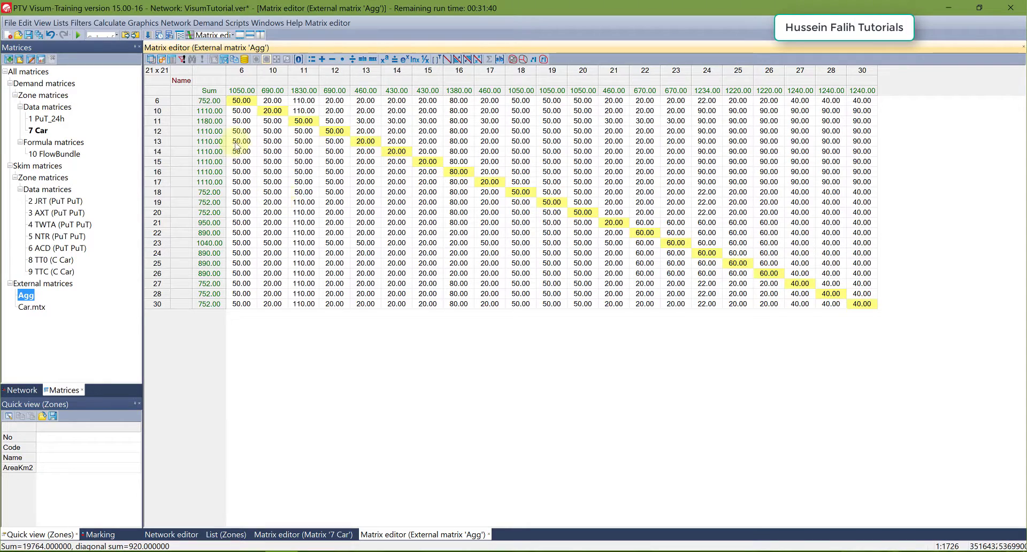
- Start an aggregation of the Agg matrix with the Sum function for rows and columns, and group zones 6-18 into one new zone
click(512, 59)
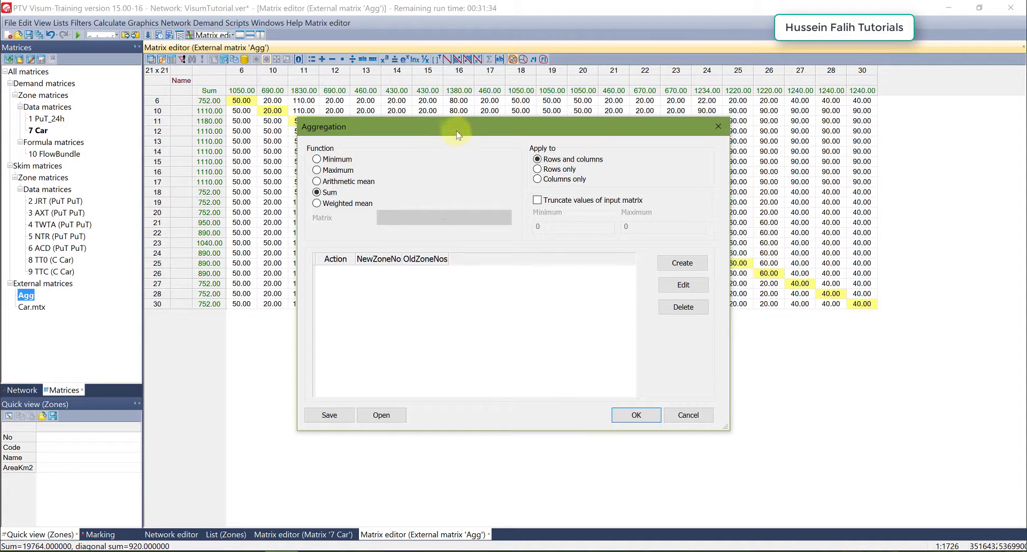
drag(457, 132, 454, 128)
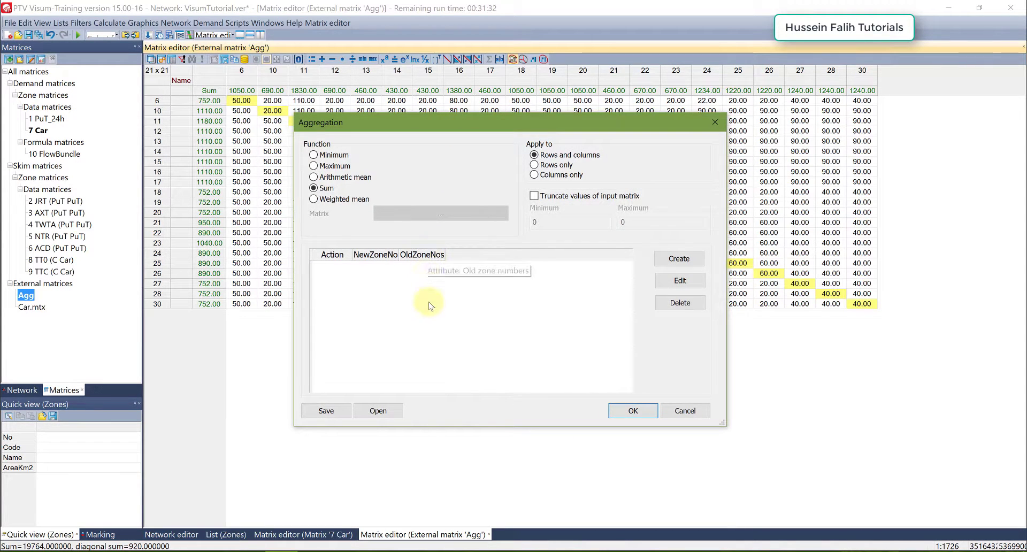
click(679, 260)
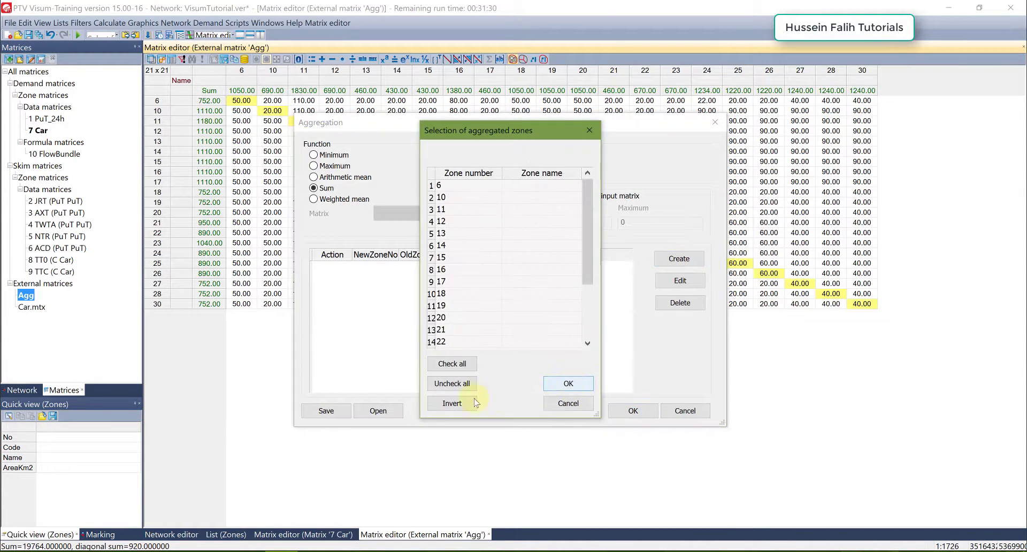
drag(588, 208, 448, 294)
click(568, 383)
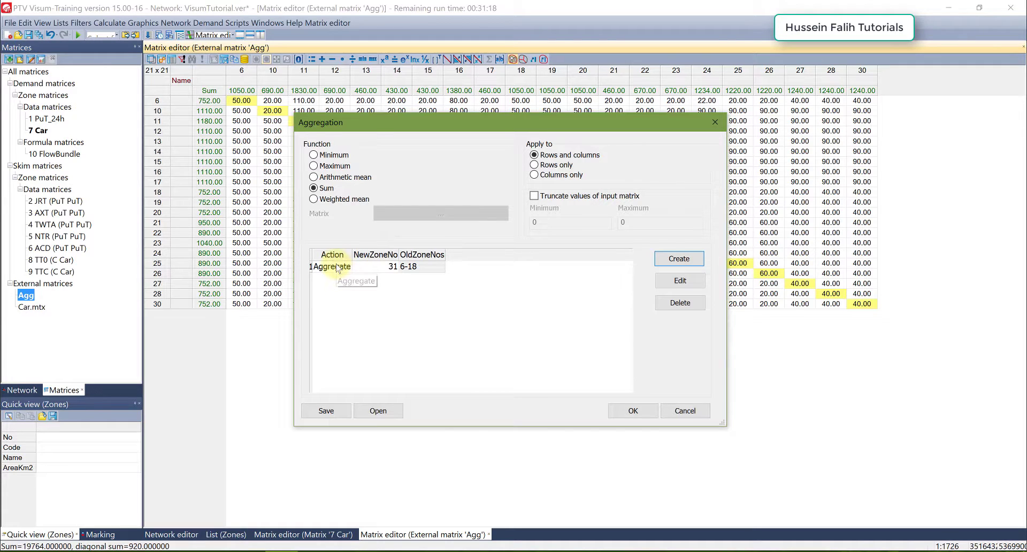
click(378, 267)
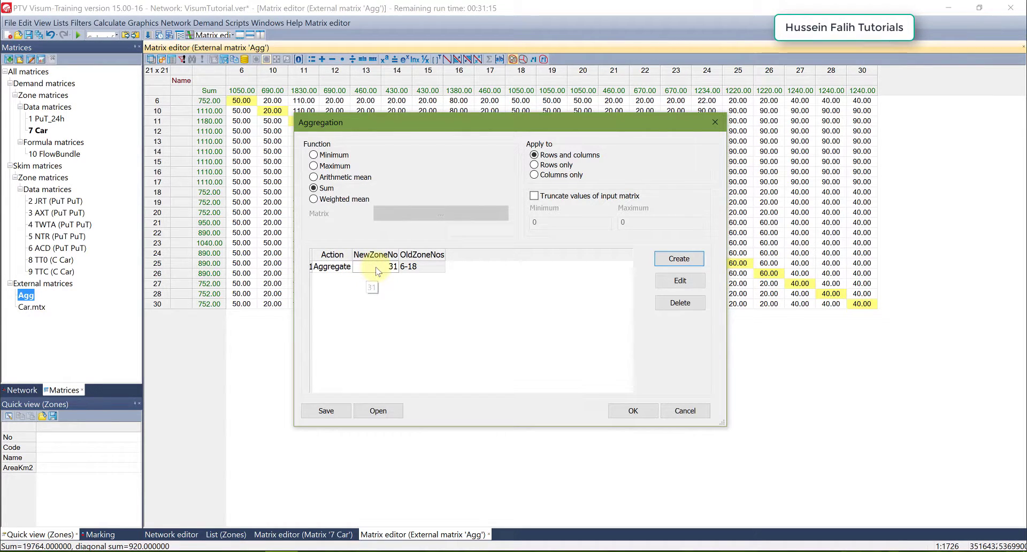
click(408, 273)
- Add two more aggregate zones from zones 19-24 and zones 25-30, and run the aggregation
click(679, 259)
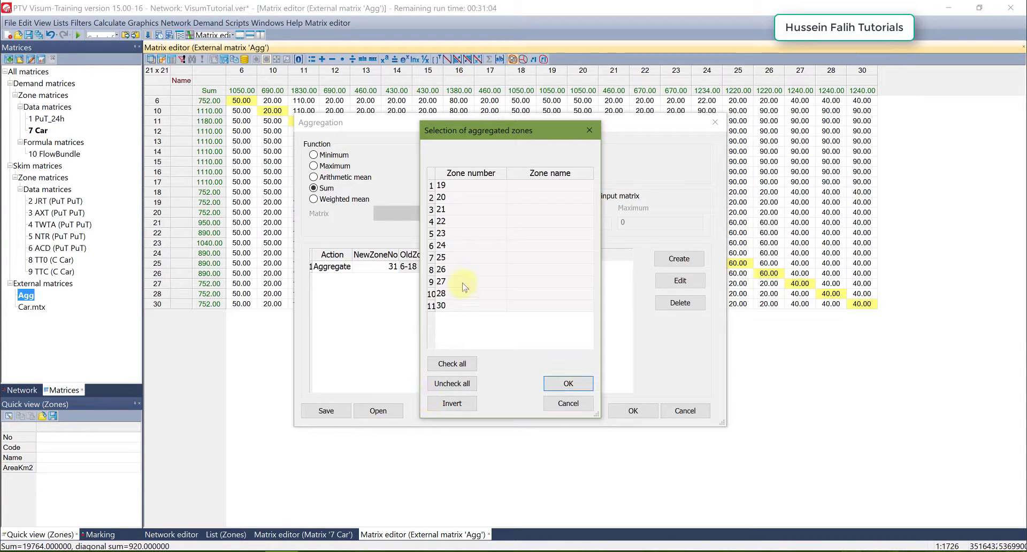
drag(464, 186, 461, 246)
click(567, 384)
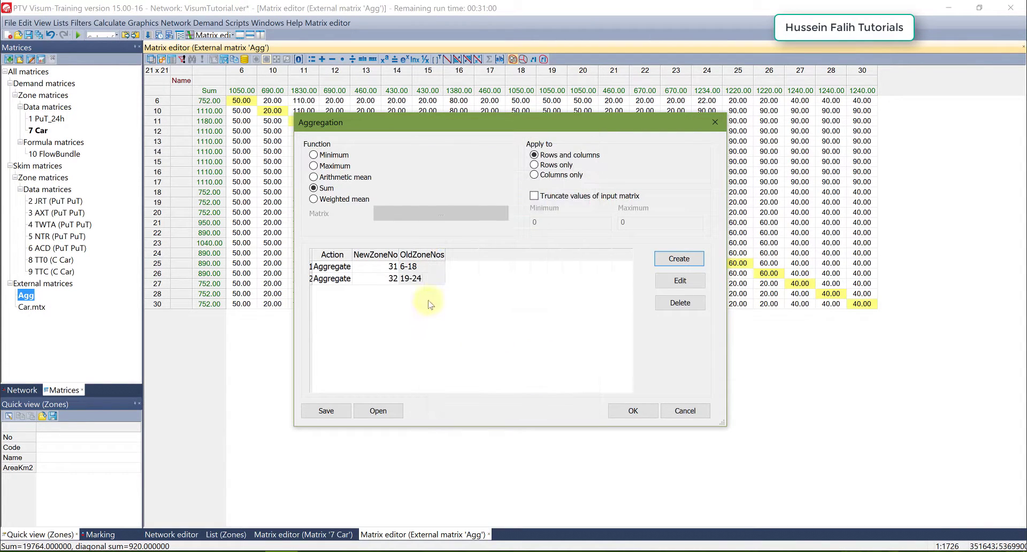
key(Return)
drag(443, 187, 451, 233)
click(567, 384)
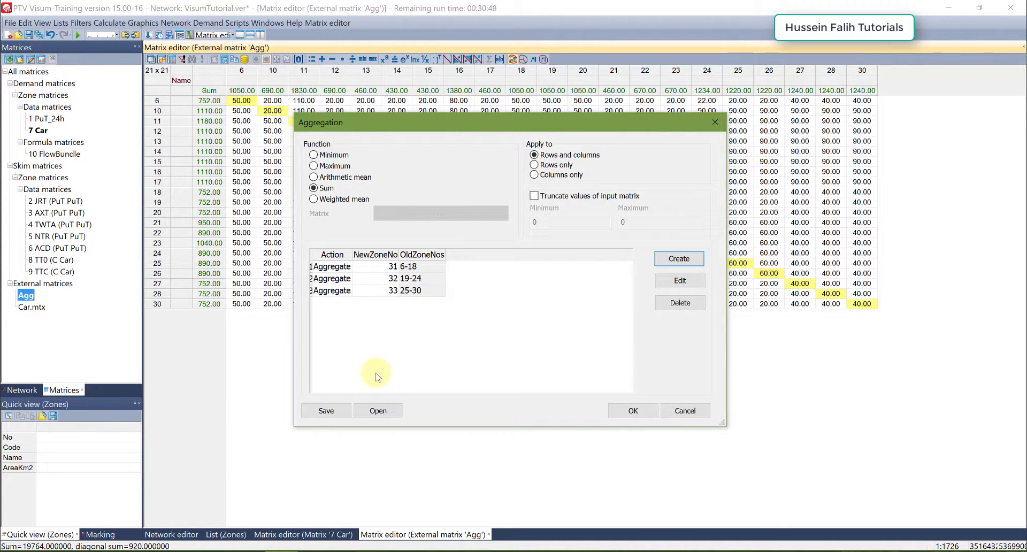
click(642, 415)
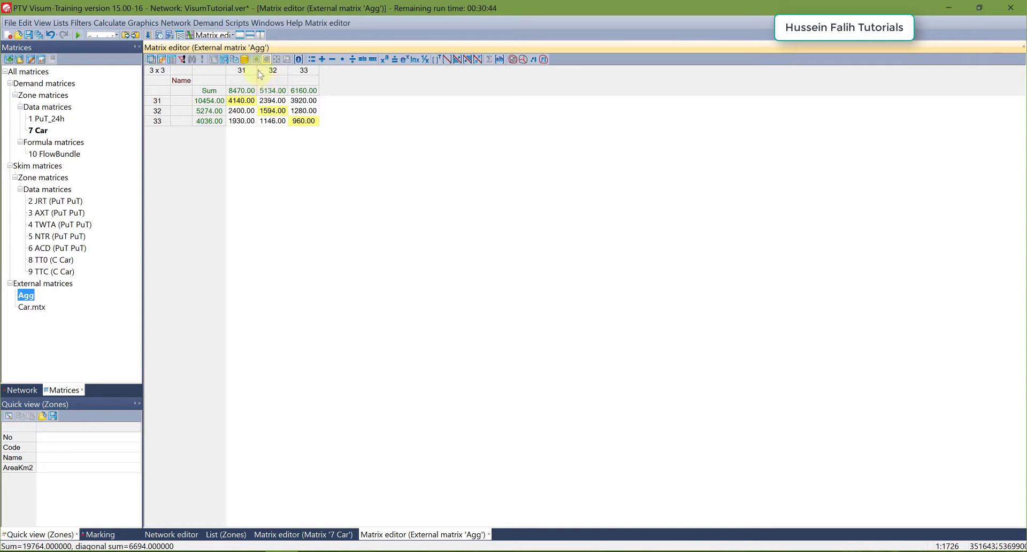
- Widen the columns of the aggregated Agg matrix and examine the demand values of each new zone
drag(259, 74, 279, 74)
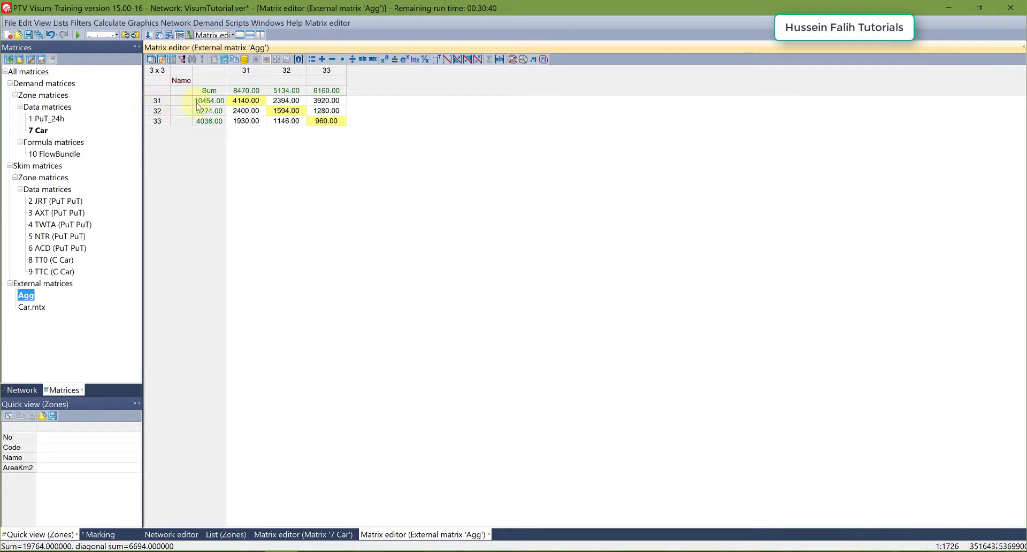
click(160, 102)
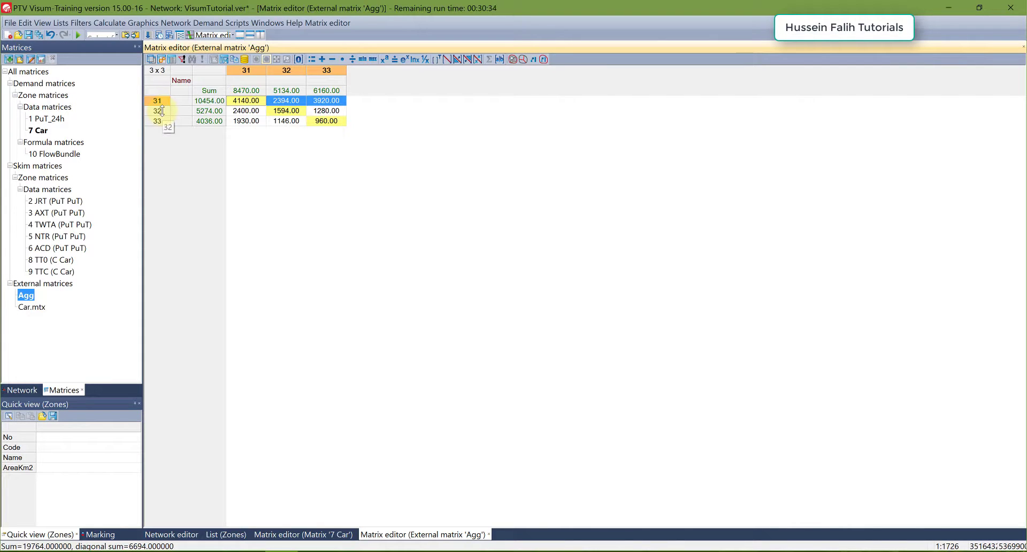
click(161, 110)
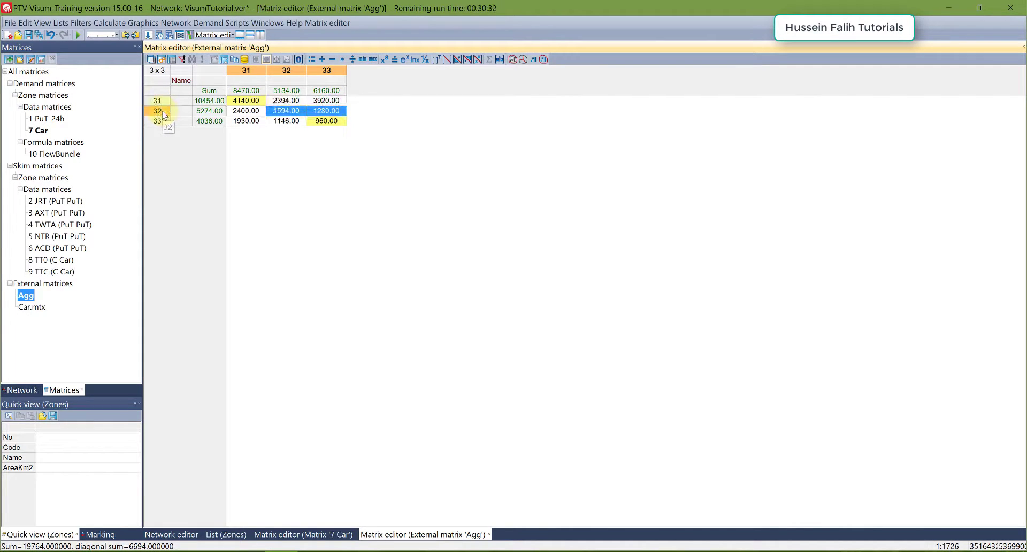
click(163, 123)
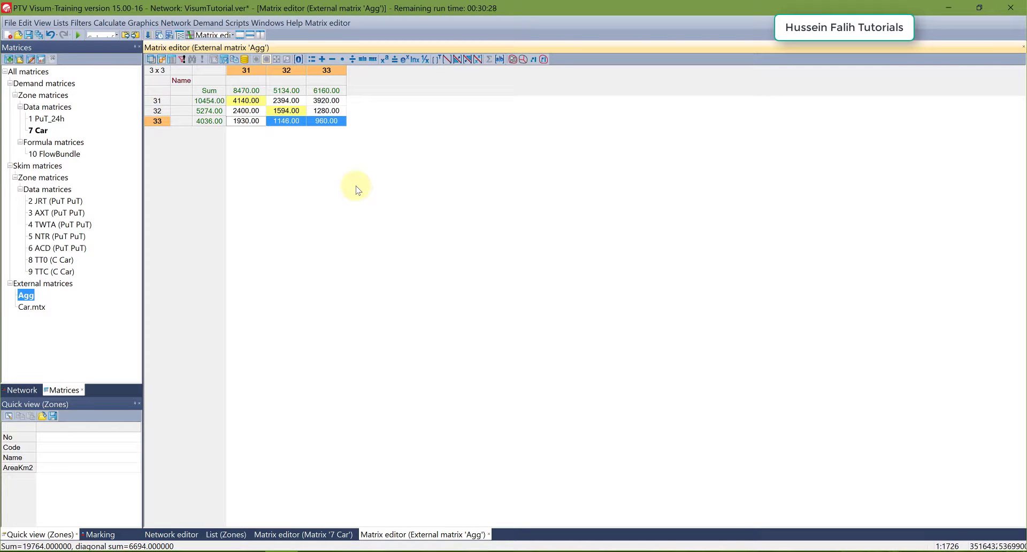
click(162, 104)
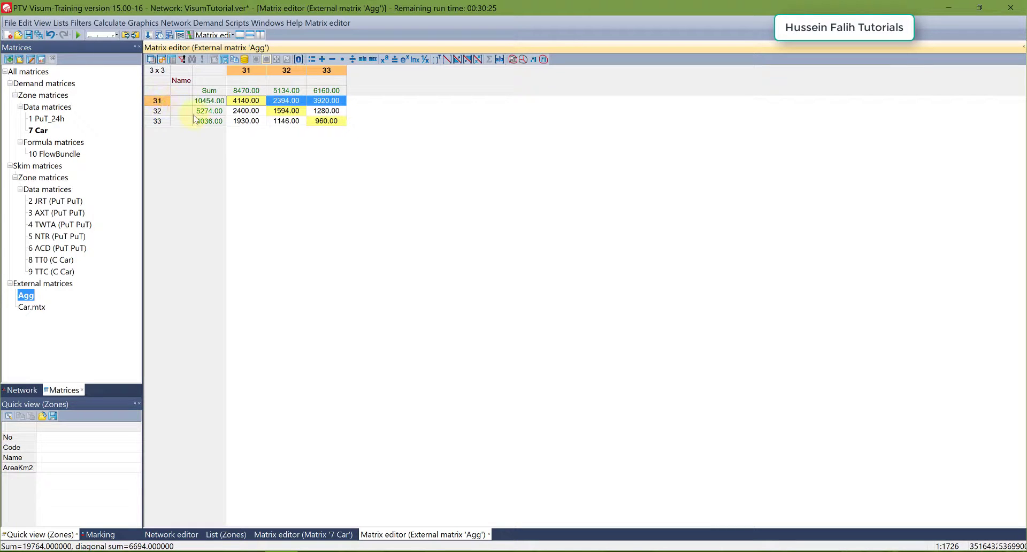
click(264, 102)
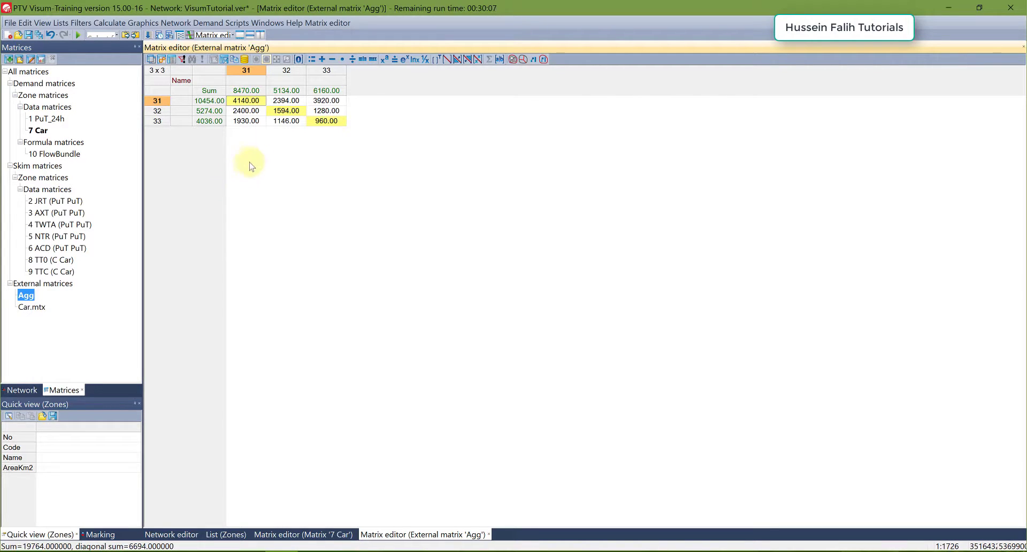
double_click(45, 134)
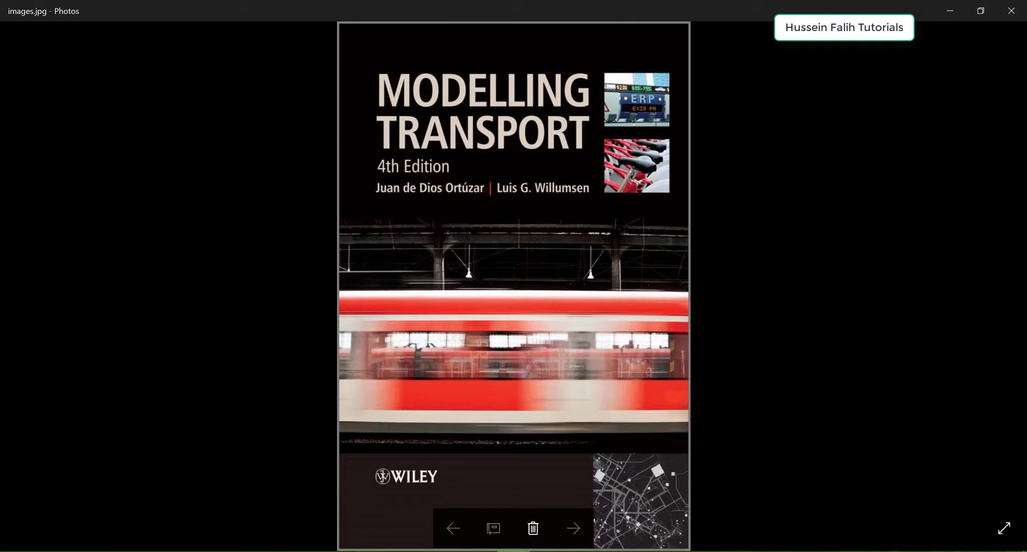
- Switch back to Visum and start a projection of the Car matrix to target values with singly constrained production
mouse_move(514, 549)
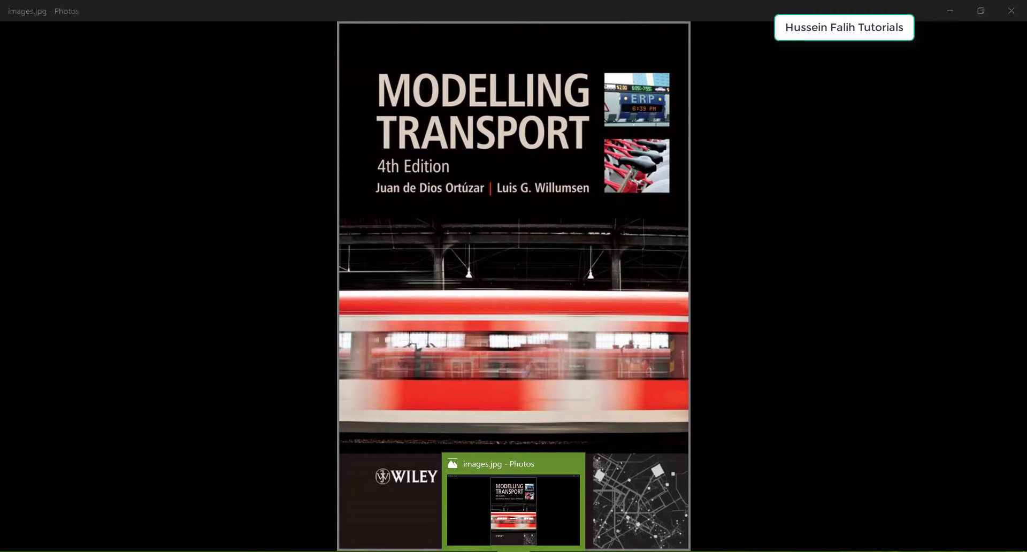
click(459, 548)
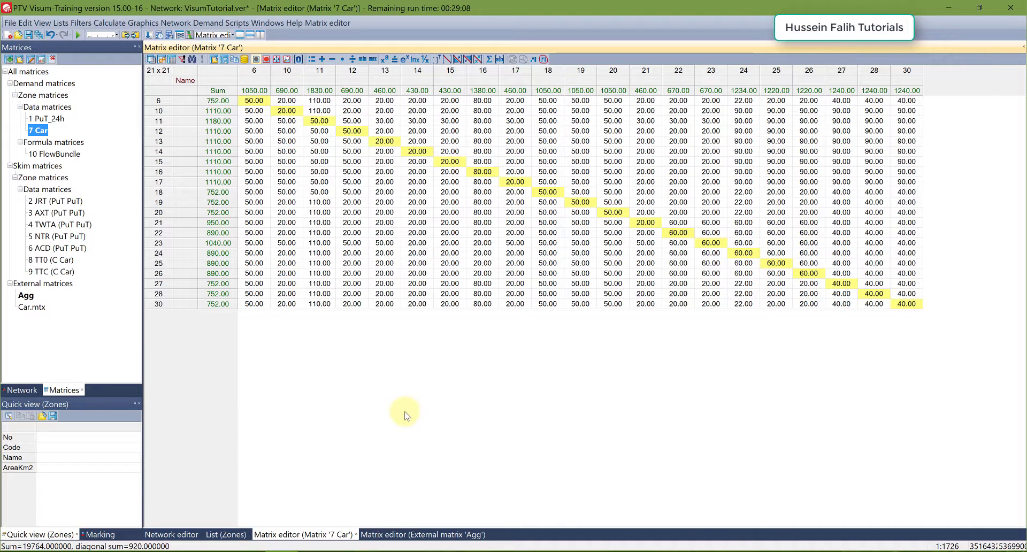
click(534, 60)
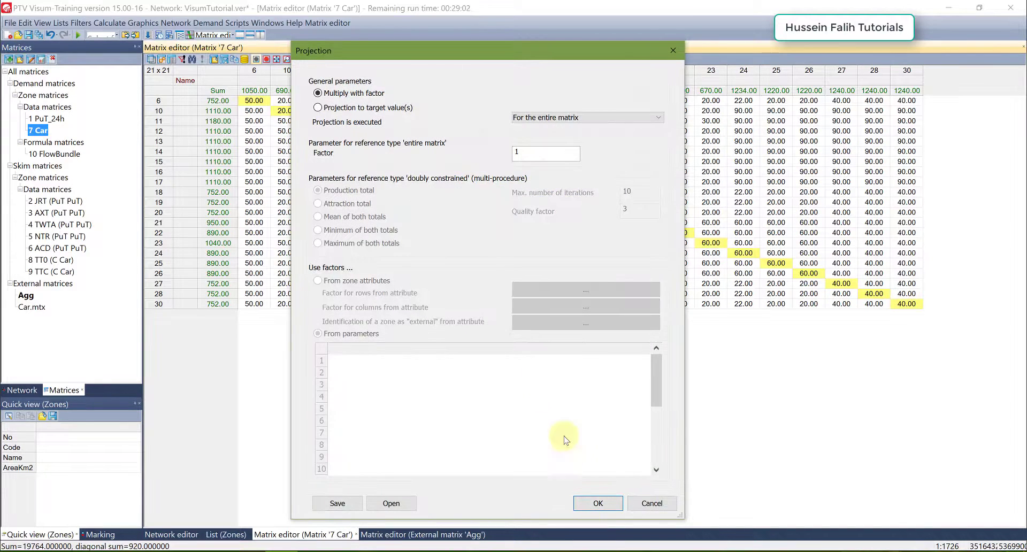
drag(484, 51, 510, 43)
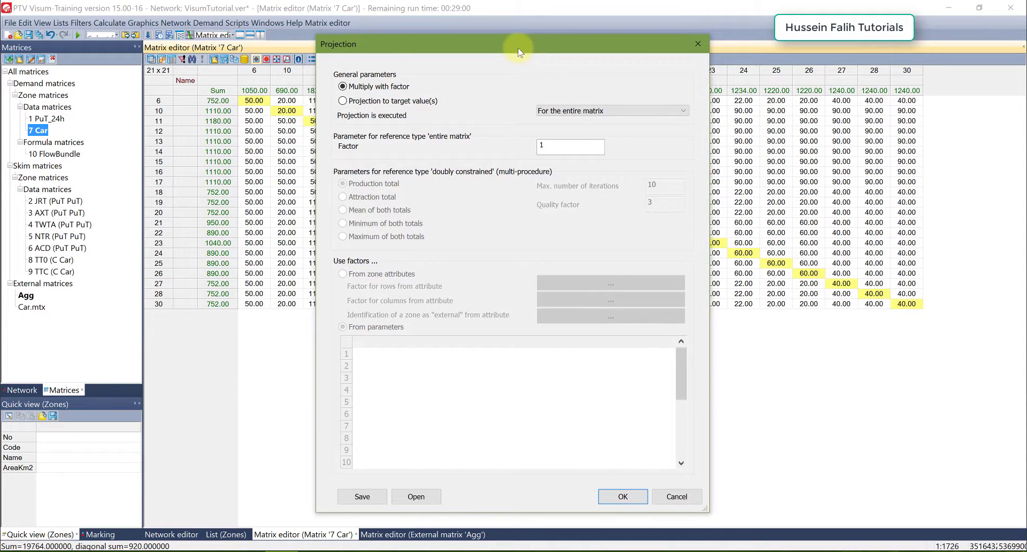
click(396, 103)
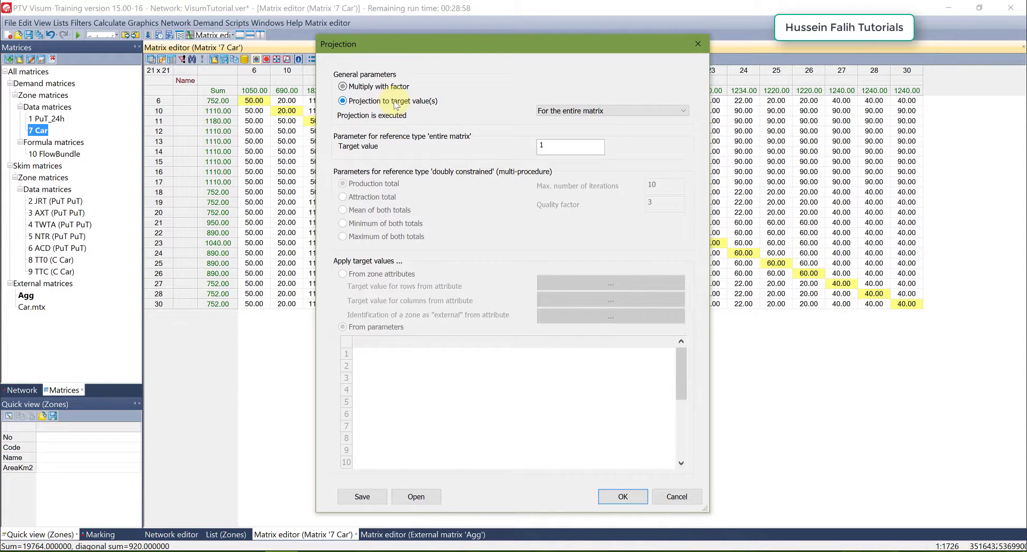
click(583, 111)
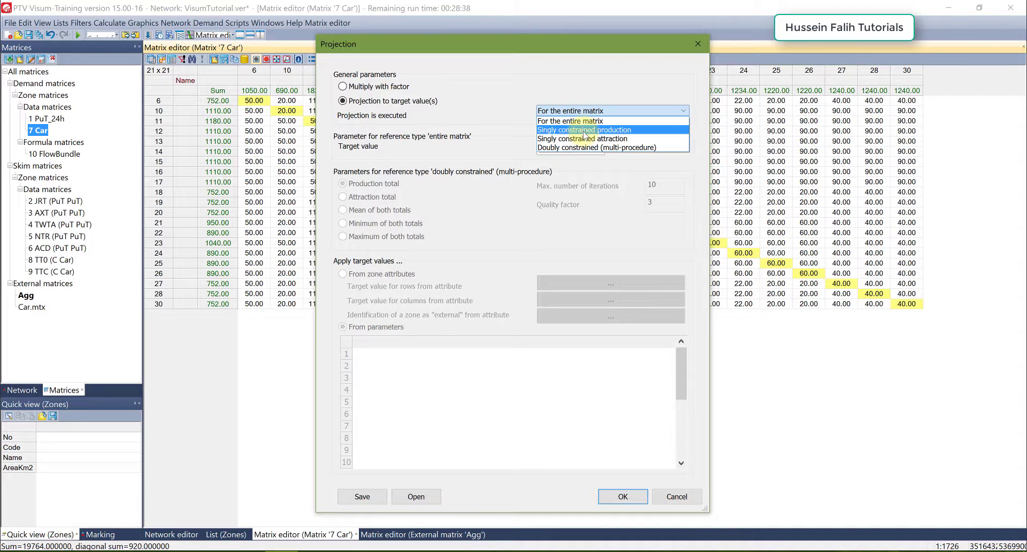
click(585, 130)
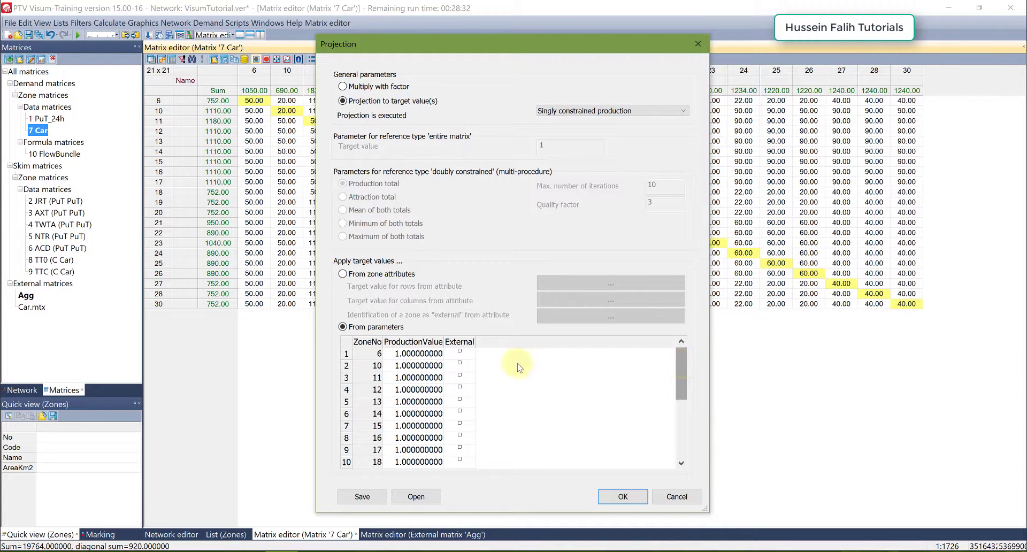
- Set the target production value of zone 6 to 900 in the projection parameters
click(375, 342)
click(426, 345)
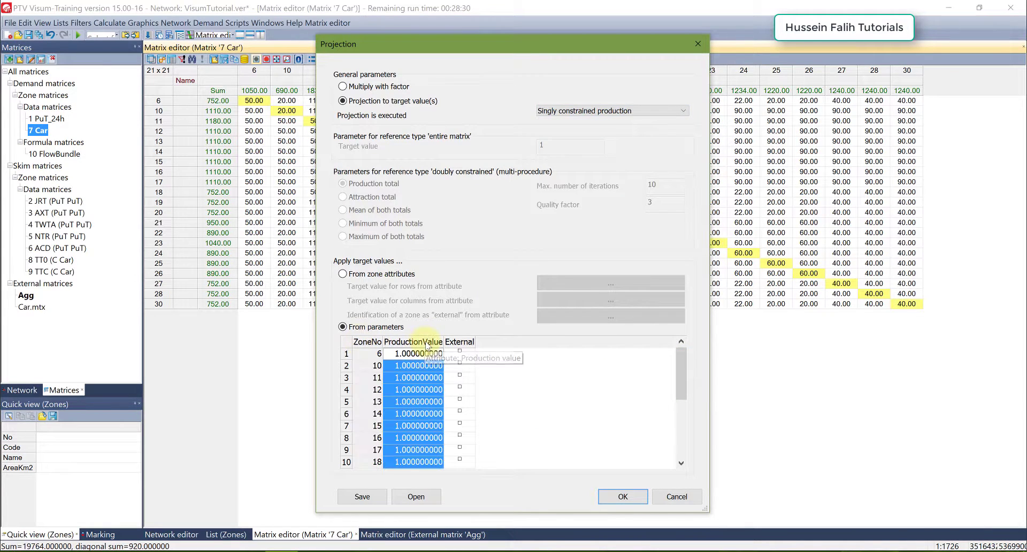
mouse_move(678, 373)
mouse_down()
mouse_move(676, 432)
mouse_move(675, 353)
mouse_up()
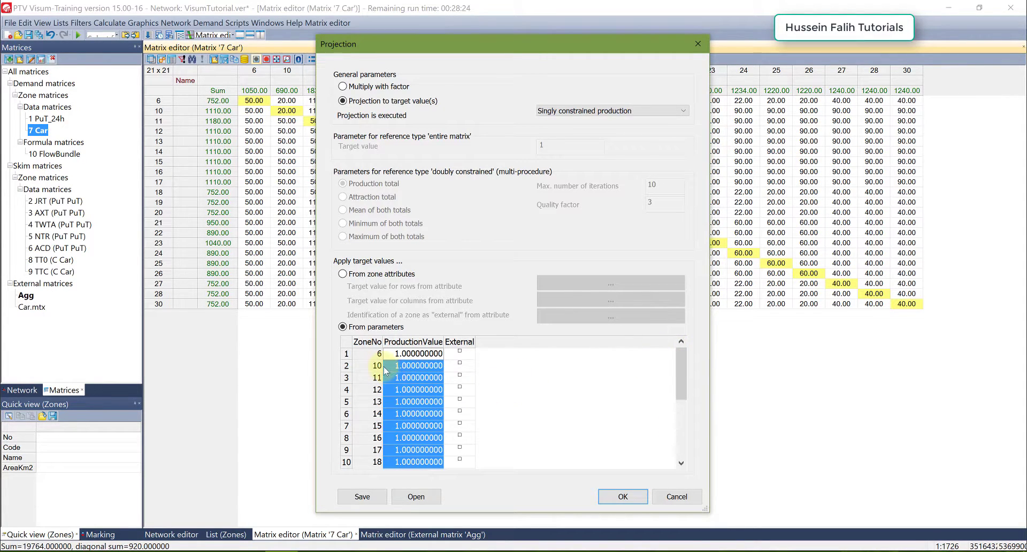
drag(477, 41, 564, 21)
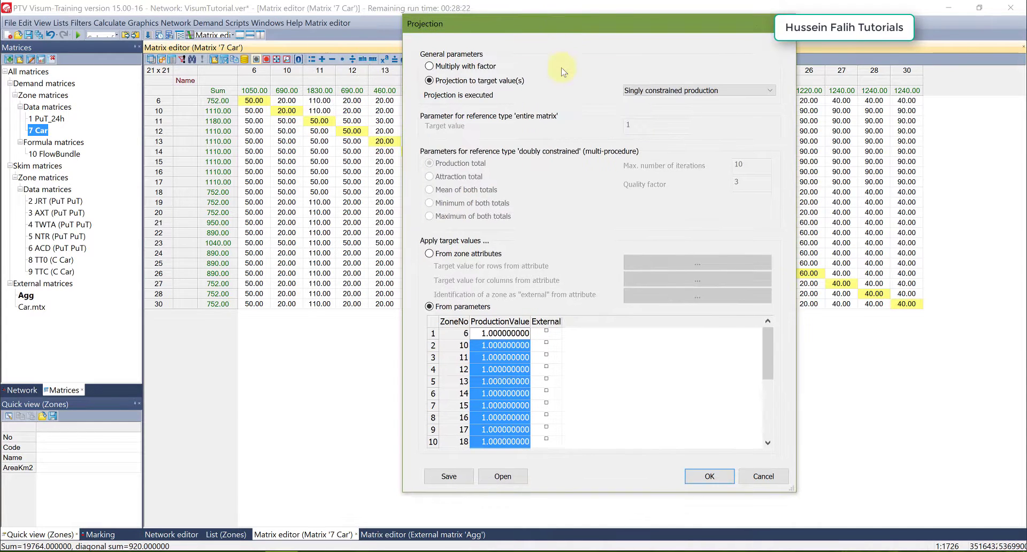
click(494, 334)
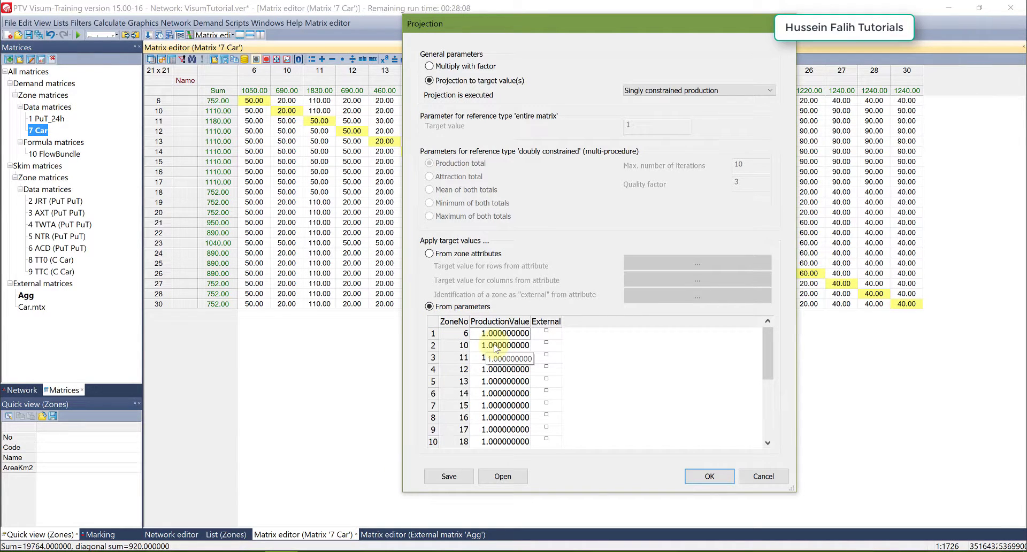
text(9)
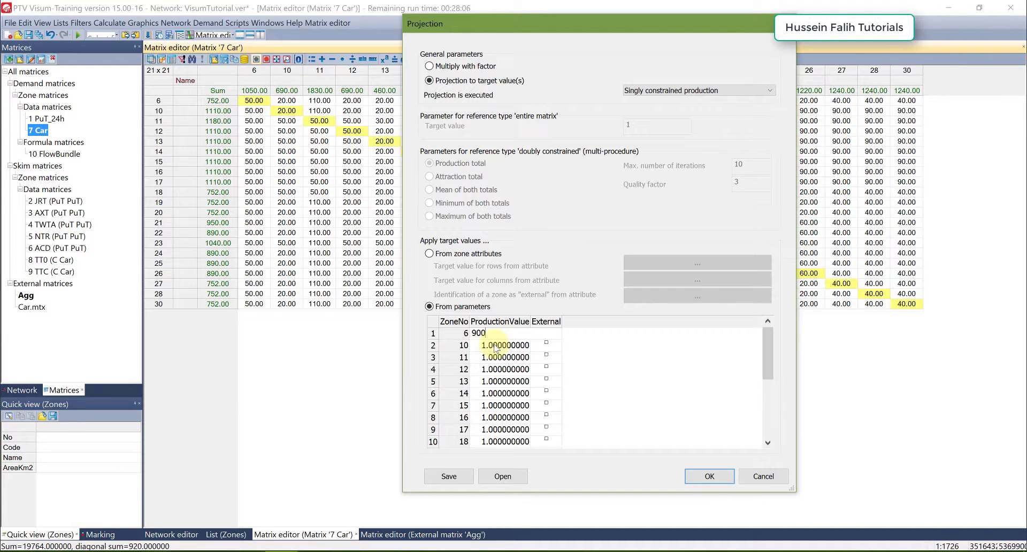
click(613, 373)
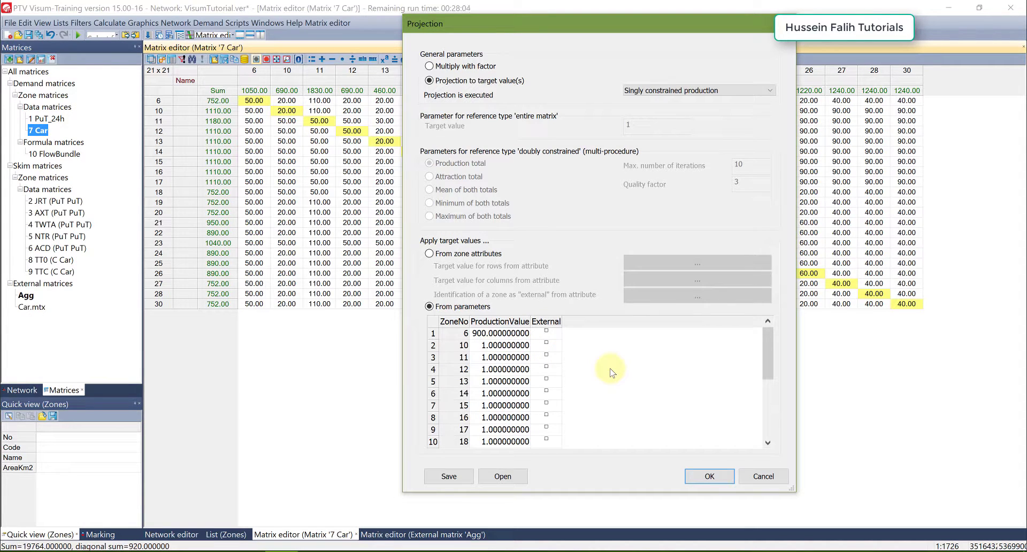
- Compare the row totals of the Car matrix with the production values listed for all zones in the projection parameters
drag(506, 32, 536, 44)
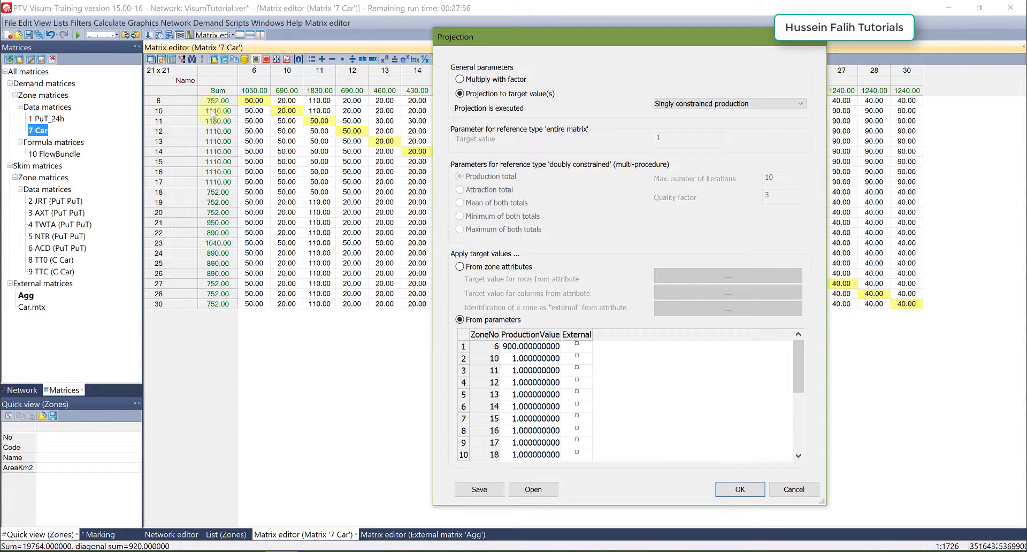
drag(541, 34, 407, 212)
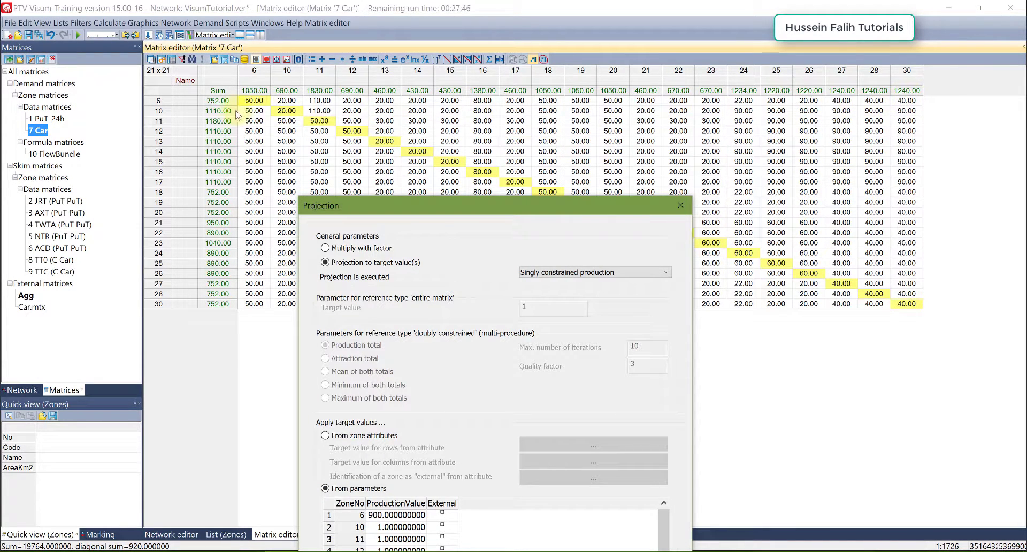
drag(440, 205, 505, 75)
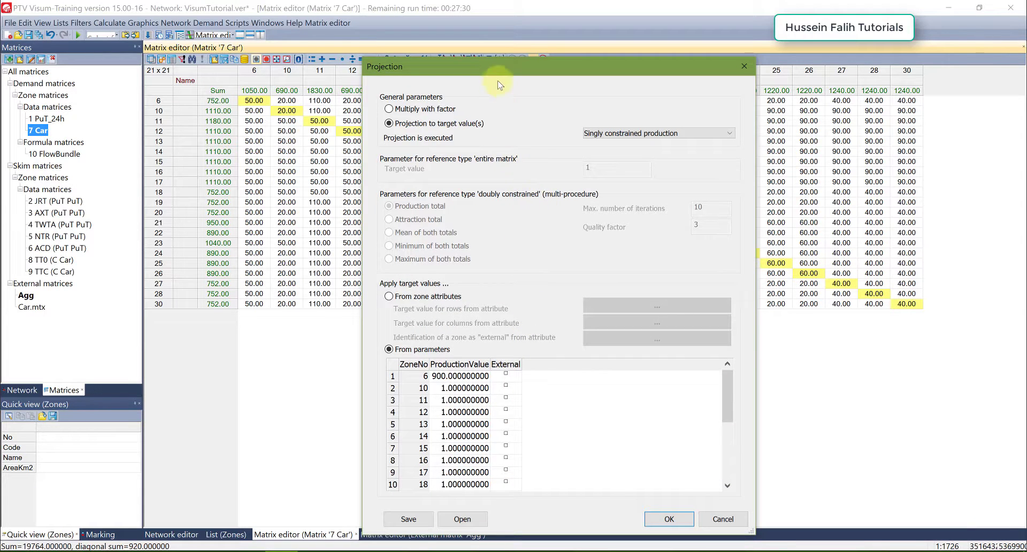
drag(498, 72, 501, 56)
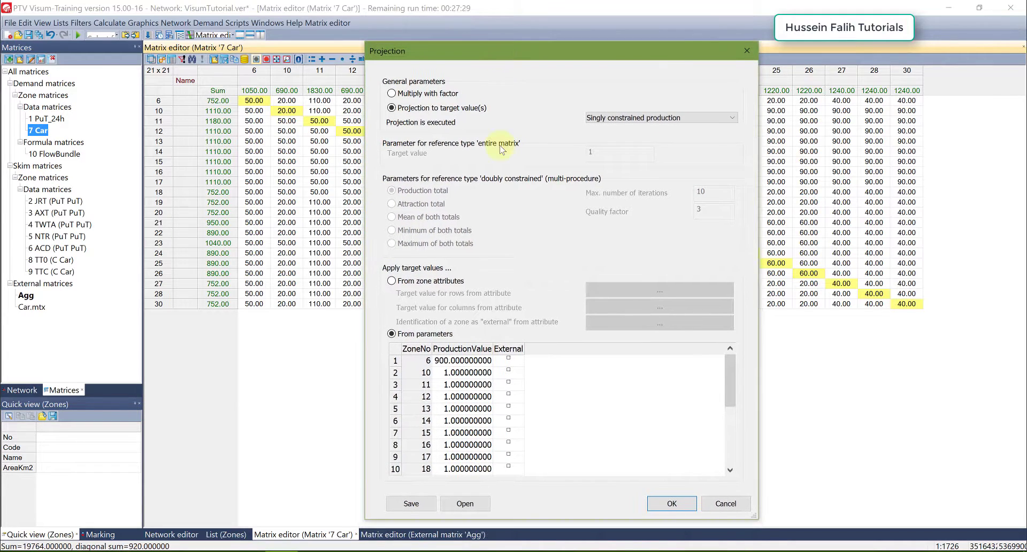
click(464, 385)
scroll(460, 412, down, 3)
scroll(459, 406, up, 3)
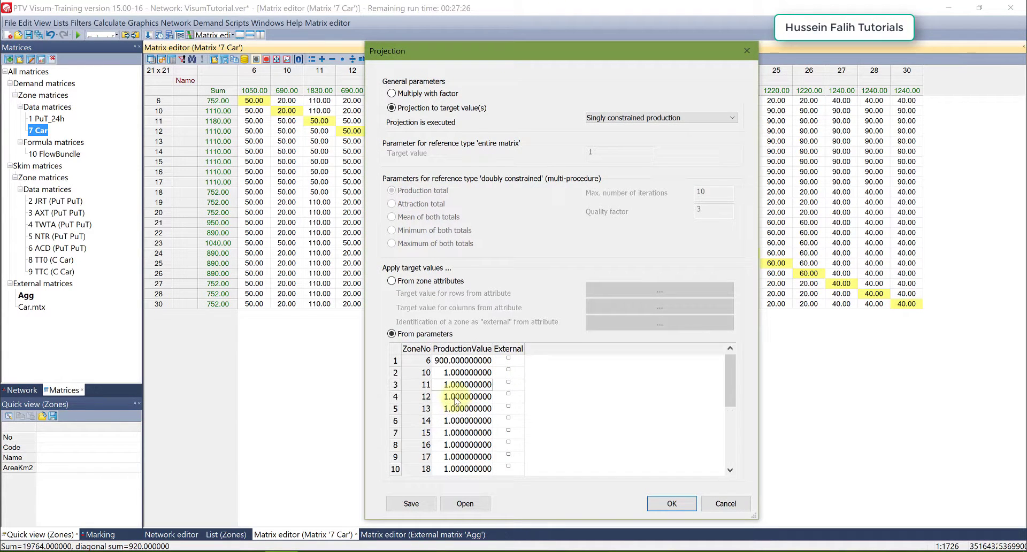
scroll(459, 403, down, 4)
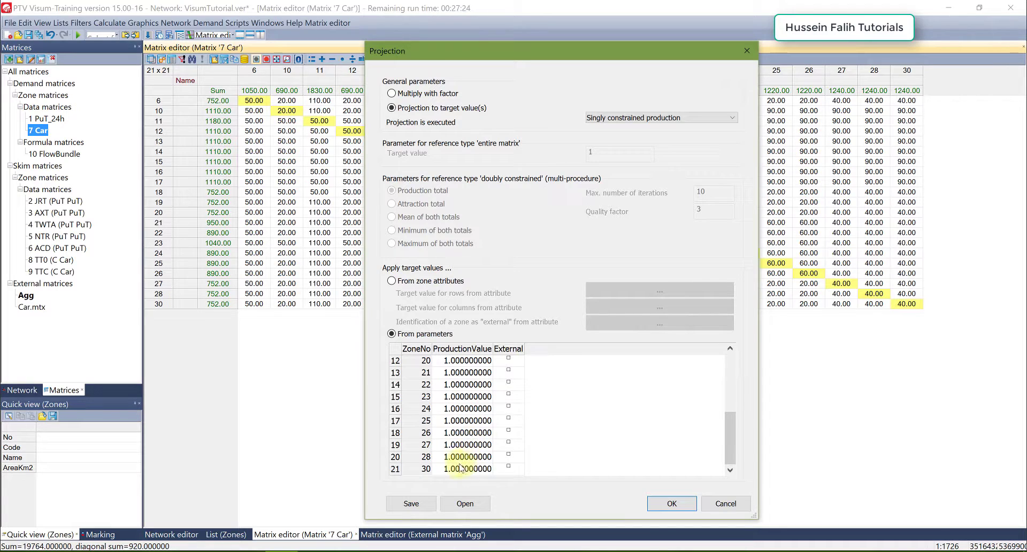
scroll(455, 436, up, 4)
scroll(458, 428, down, 3)
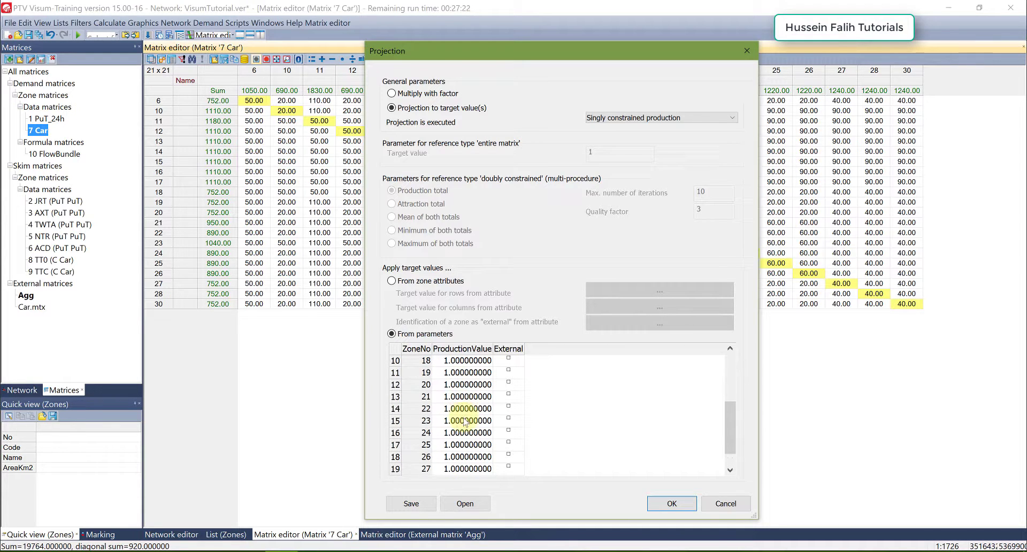
scroll(459, 418, up, 3)
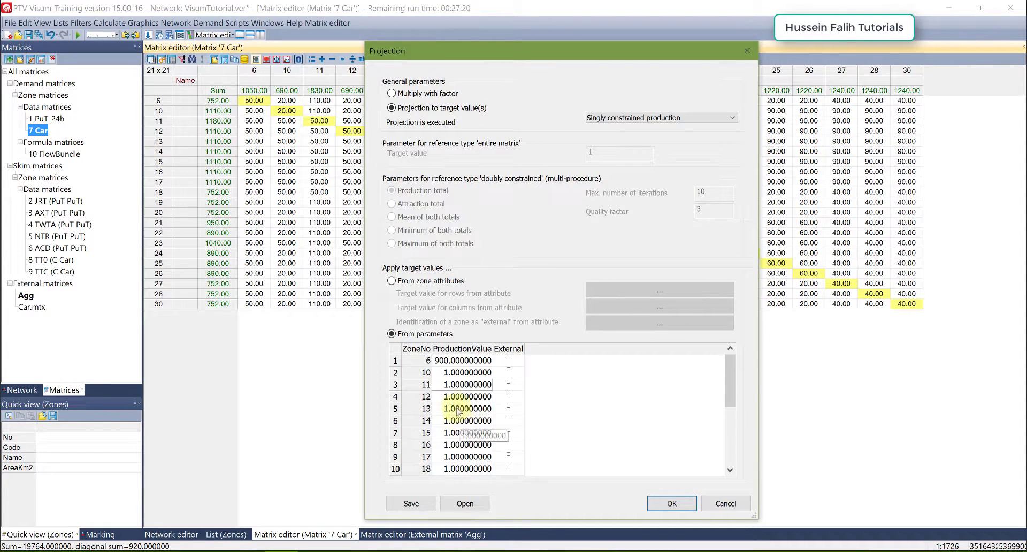
- Copy zone 6's production value of 900 to zones 10-18 and zones 20-30, and check the filled list
click(460, 361)
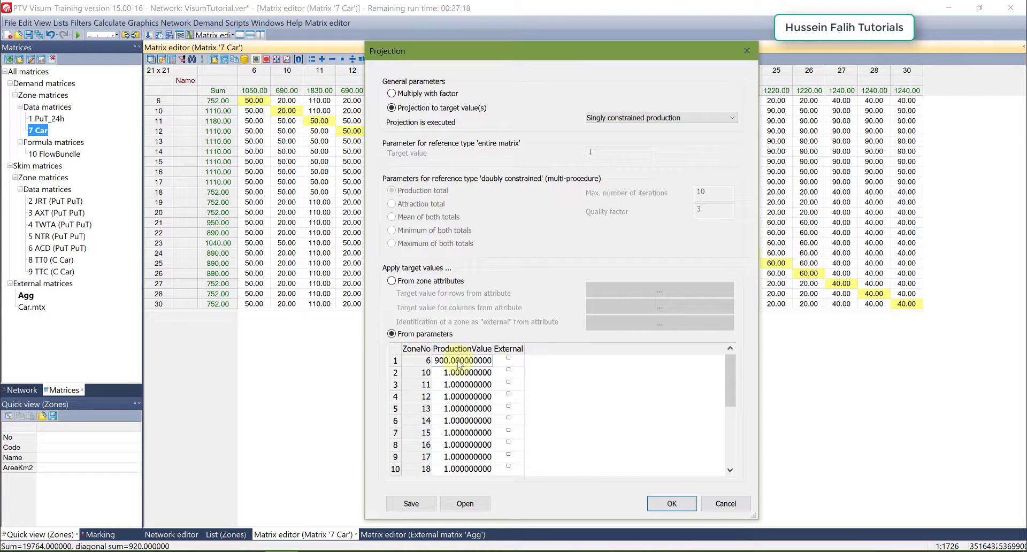
drag(459, 363, 456, 441)
click(450, 480)
scroll(456, 402, up, 4)
click(451, 468)
click(452, 386)
text(900.000000000 900.000000000 900.000000000 900.000000000 900.000000000 900.000000000 900.000000000 900.000000000 900.000000000)
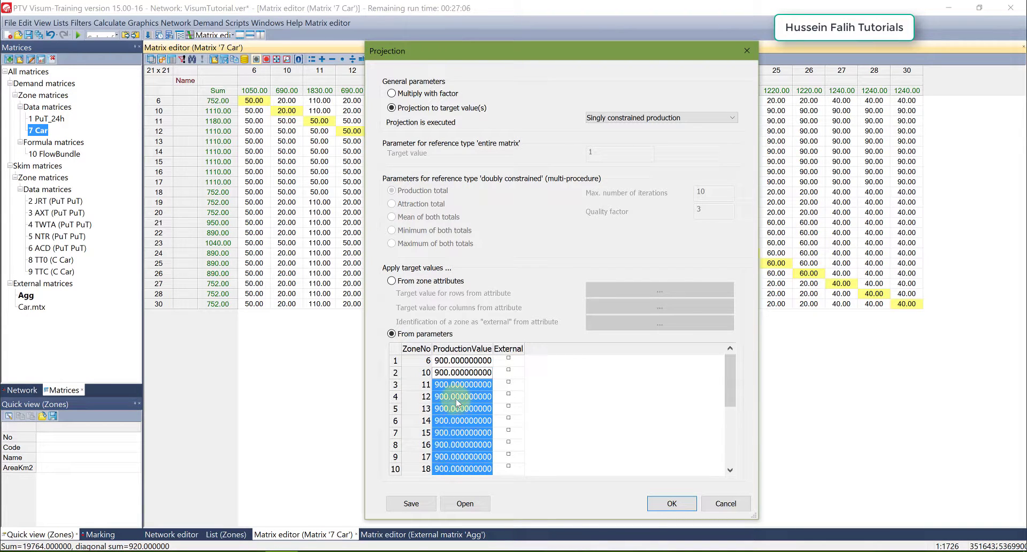
scroll(457, 433, down, 4)
scroll(457, 425, up, 4)
scroll(458, 419, down, 4)
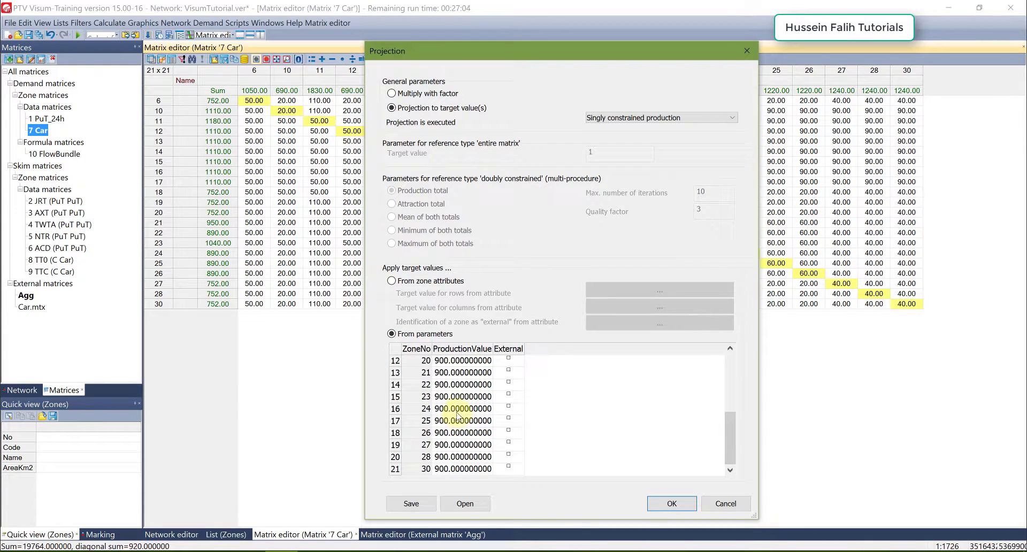
scroll(458, 415, up, 4)
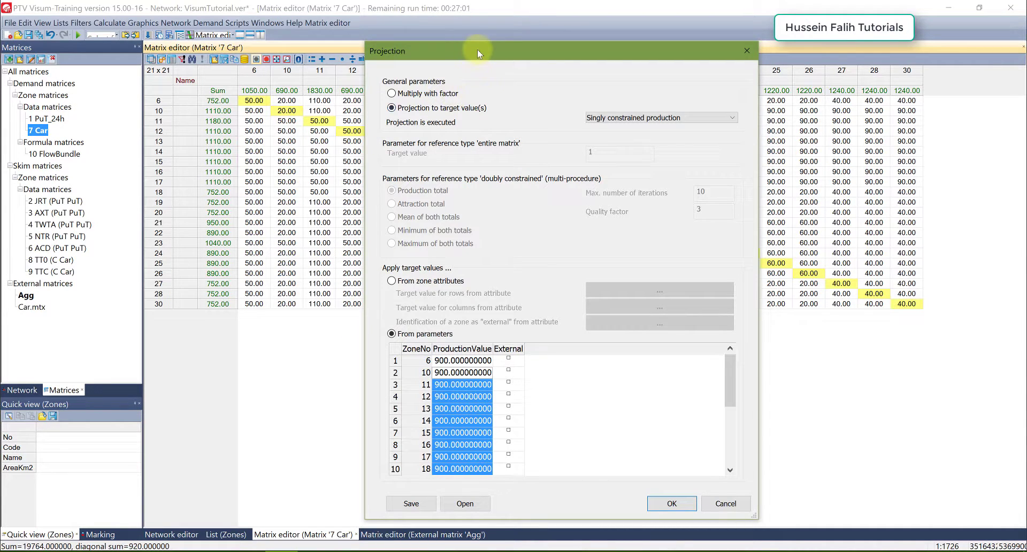
- Run the singly constrained production projection on the Car matrix with the entered target values
drag(477, 49, 534, 24)
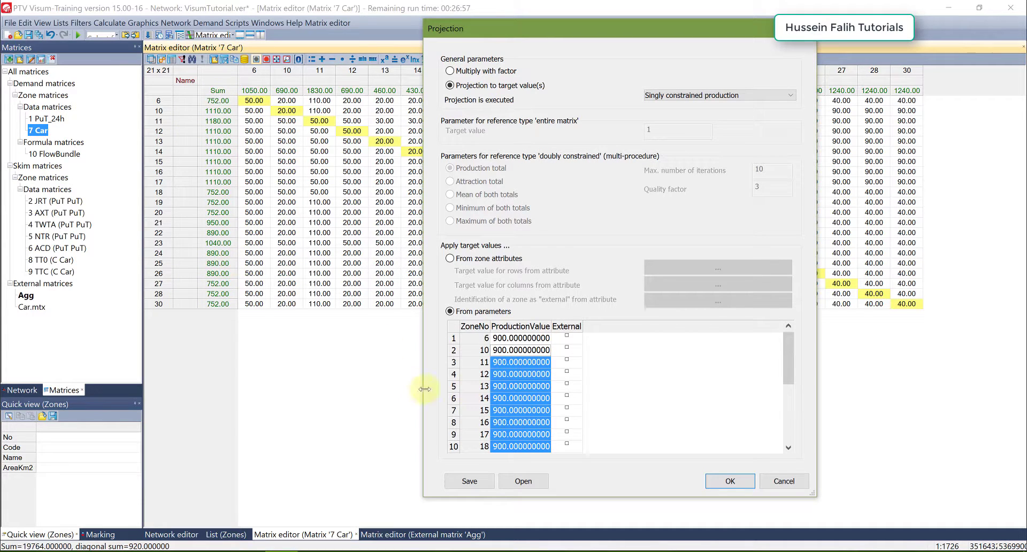
click(518, 340)
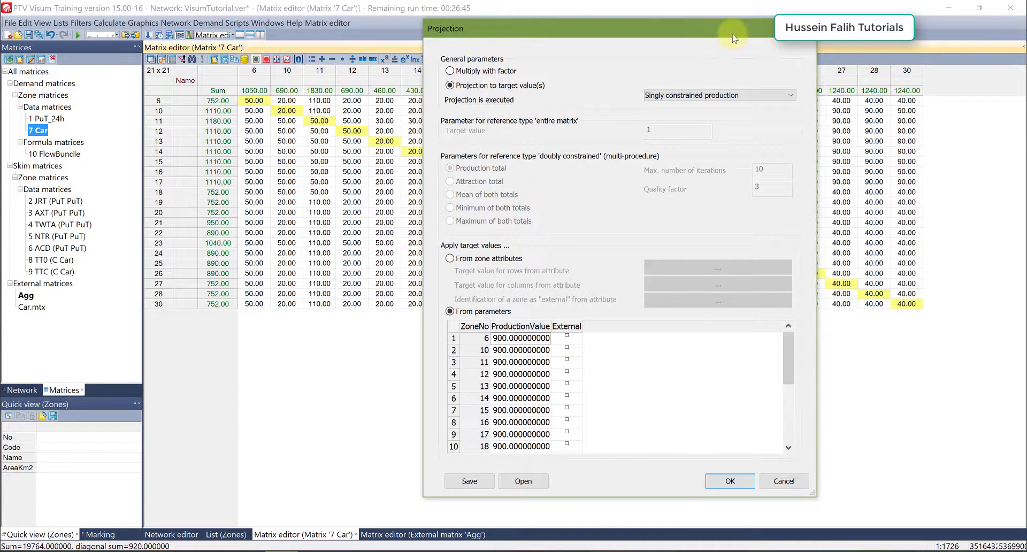
drag(736, 37, 712, 38)
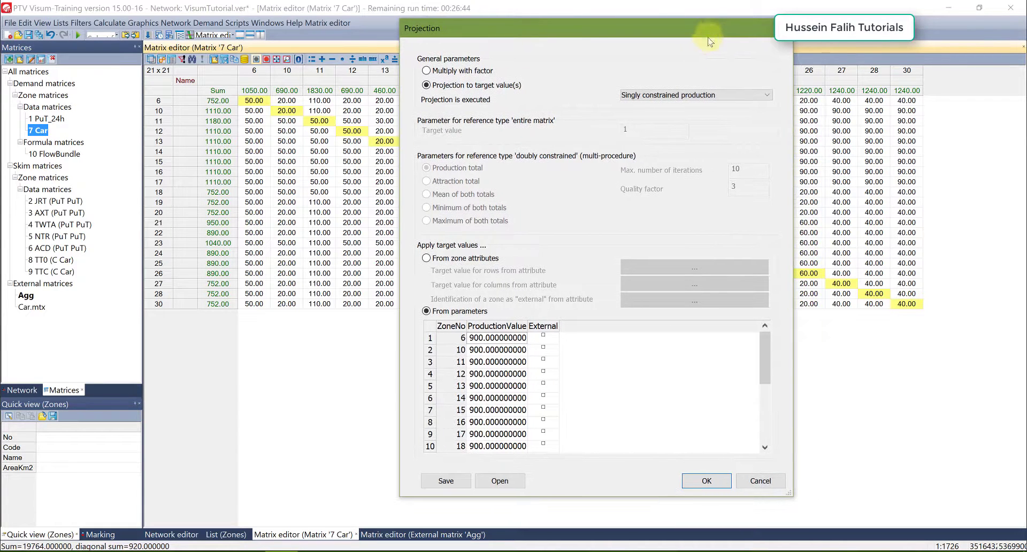
click(697, 484)
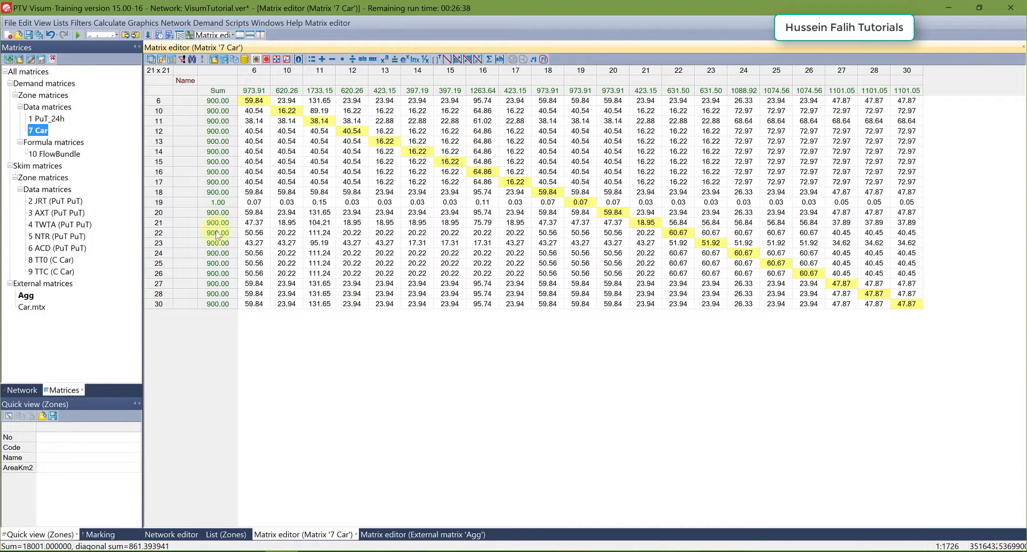
- Examine the projected row totals of zones 19 and 6 in the Car matrix
click(216, 203)
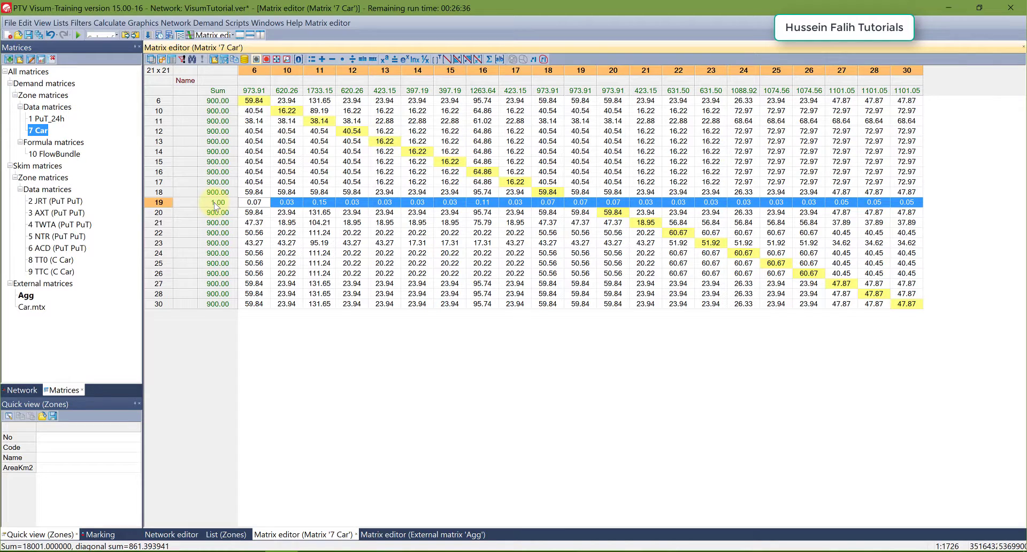
click(282, 380)
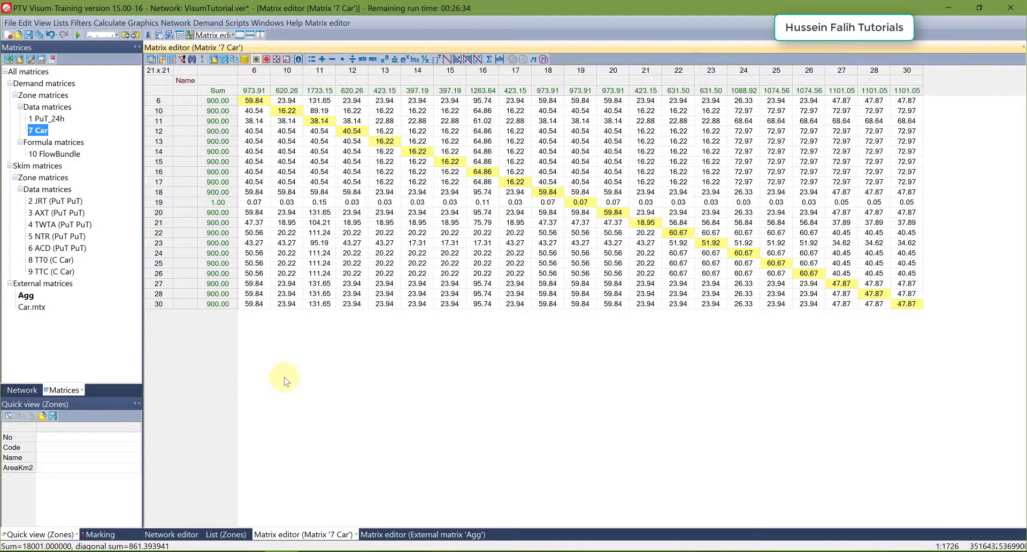
click(222, 101)
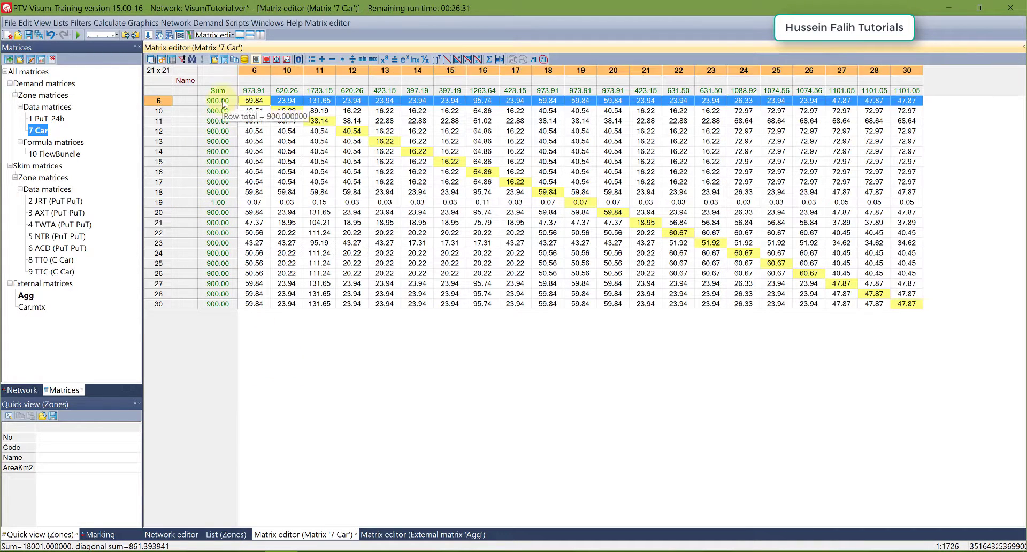
- Open the external matrix Car.mtx and set its zone 6 to zone 6 value to 50
double_click(36, 310)
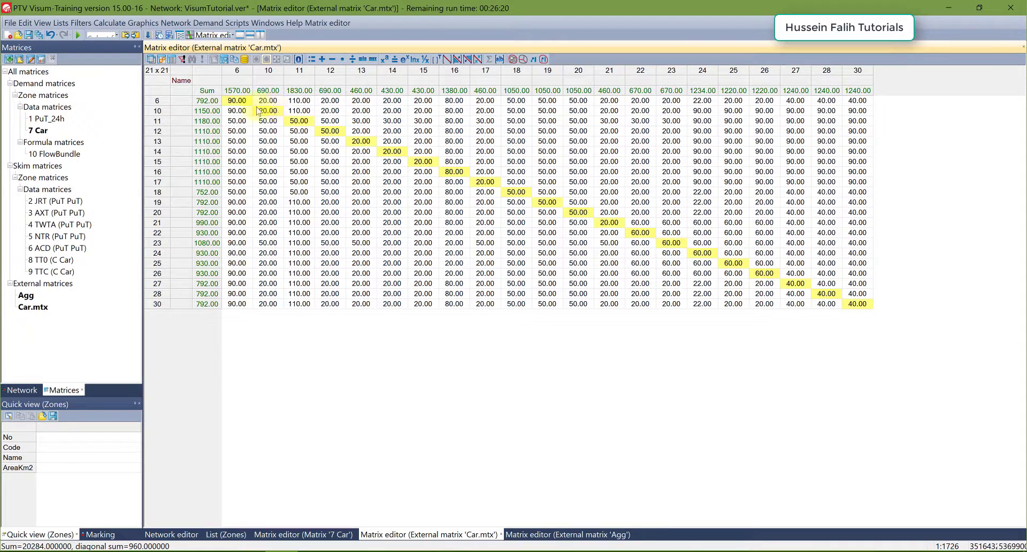
drag(237, 100, 229, 310)
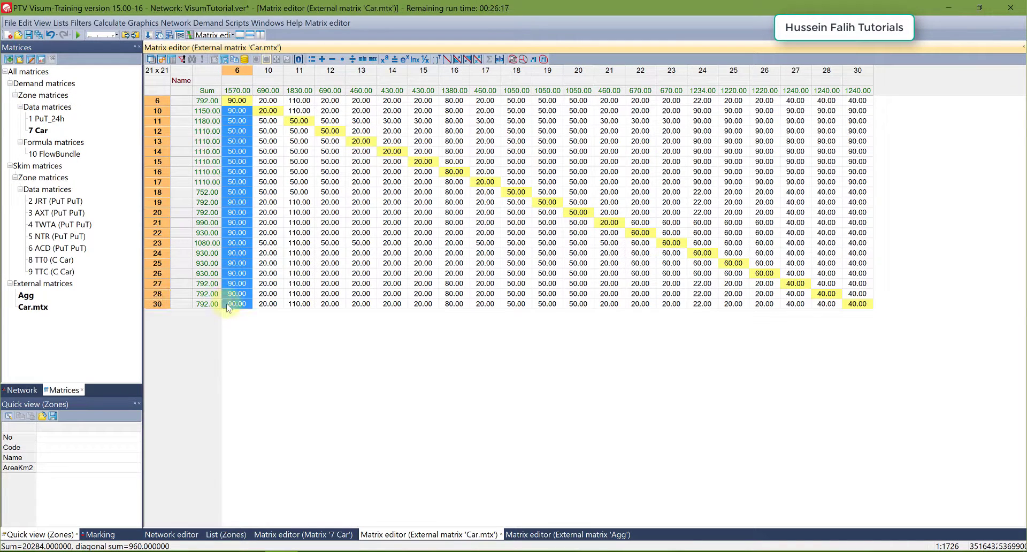
click(241, 103)
text(5)
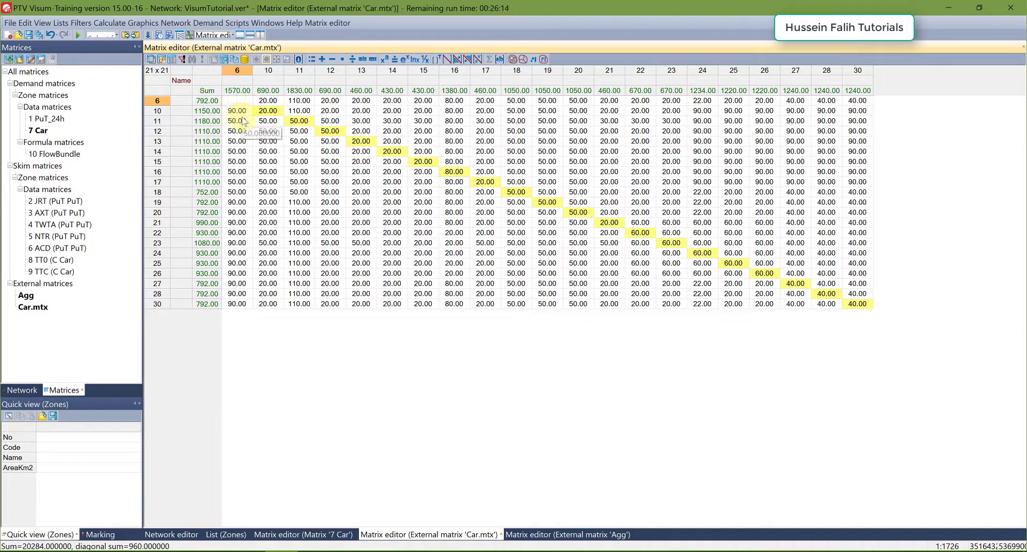
text(0)
click(377, 373)
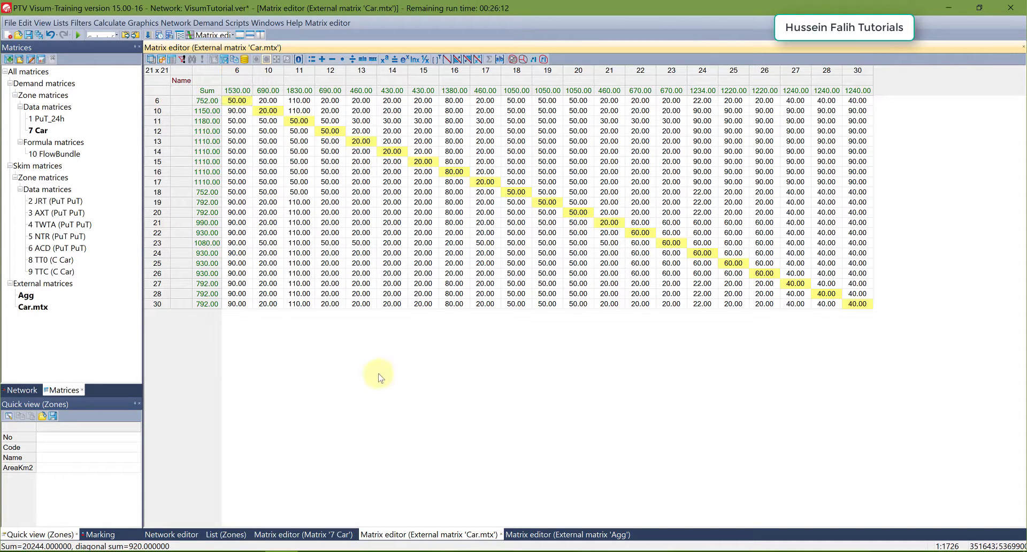
- Compare the zone 6 row of Car.mtx with the same row in the projected Car matrix
click(160, 101)
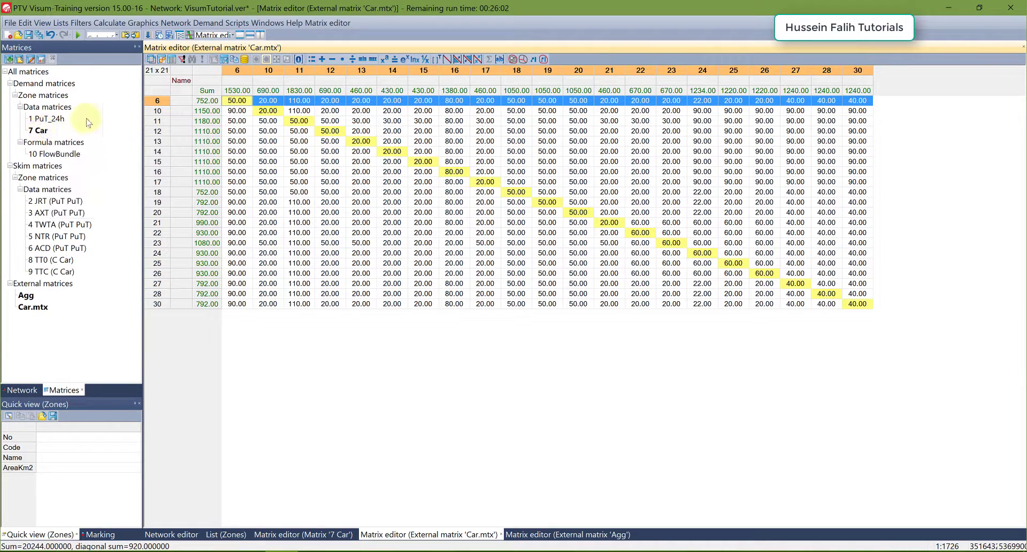
double_click(42, 132)
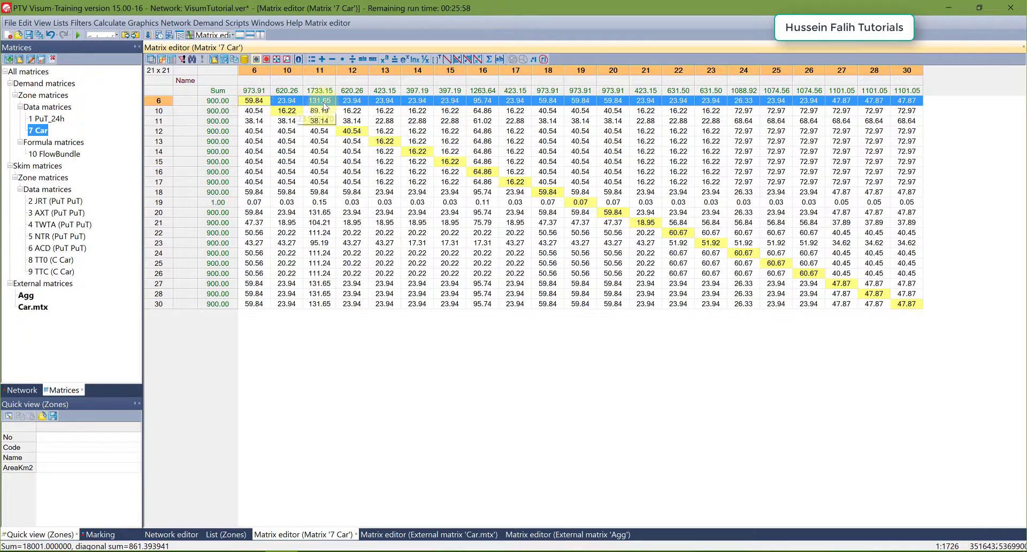
mouse_move(324, 107)
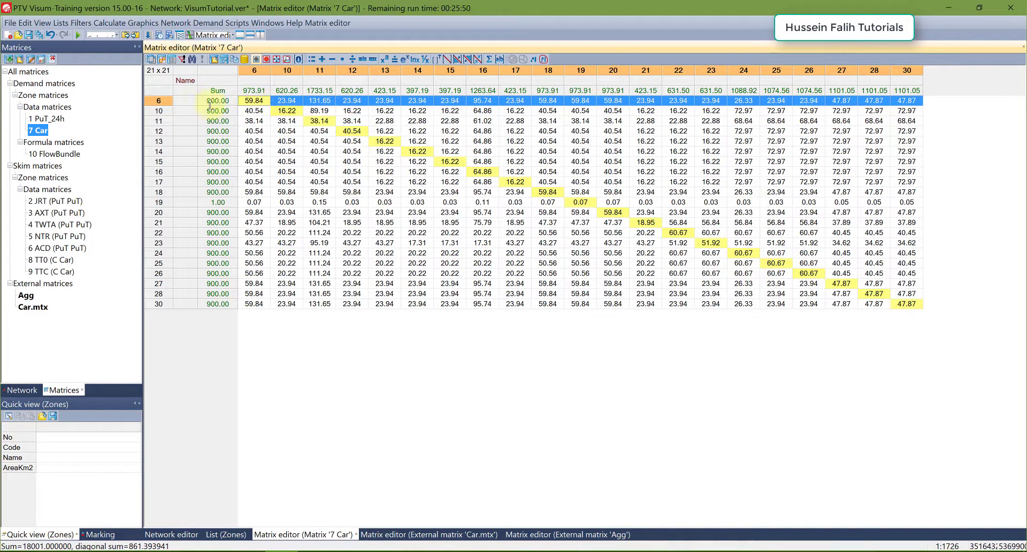
click(330, 339)
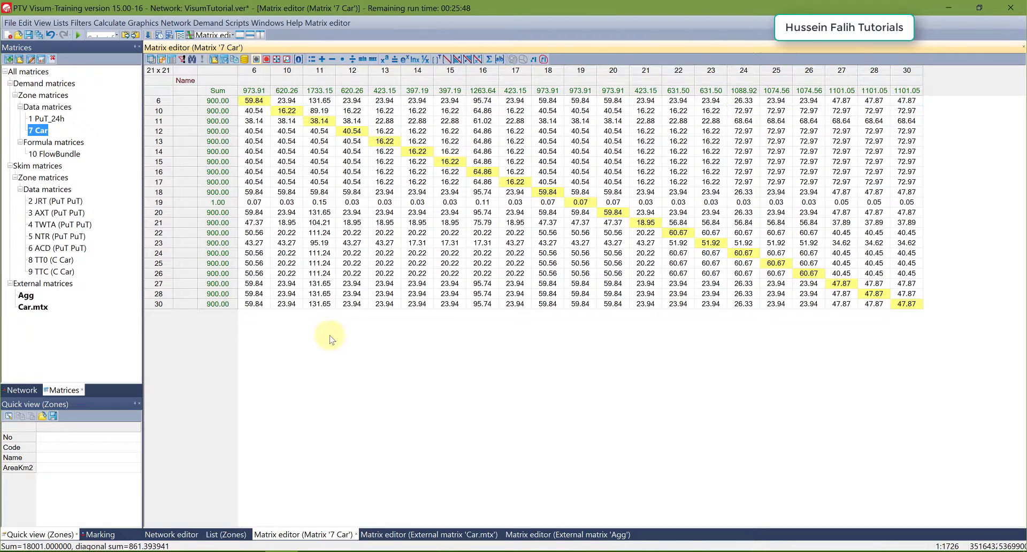